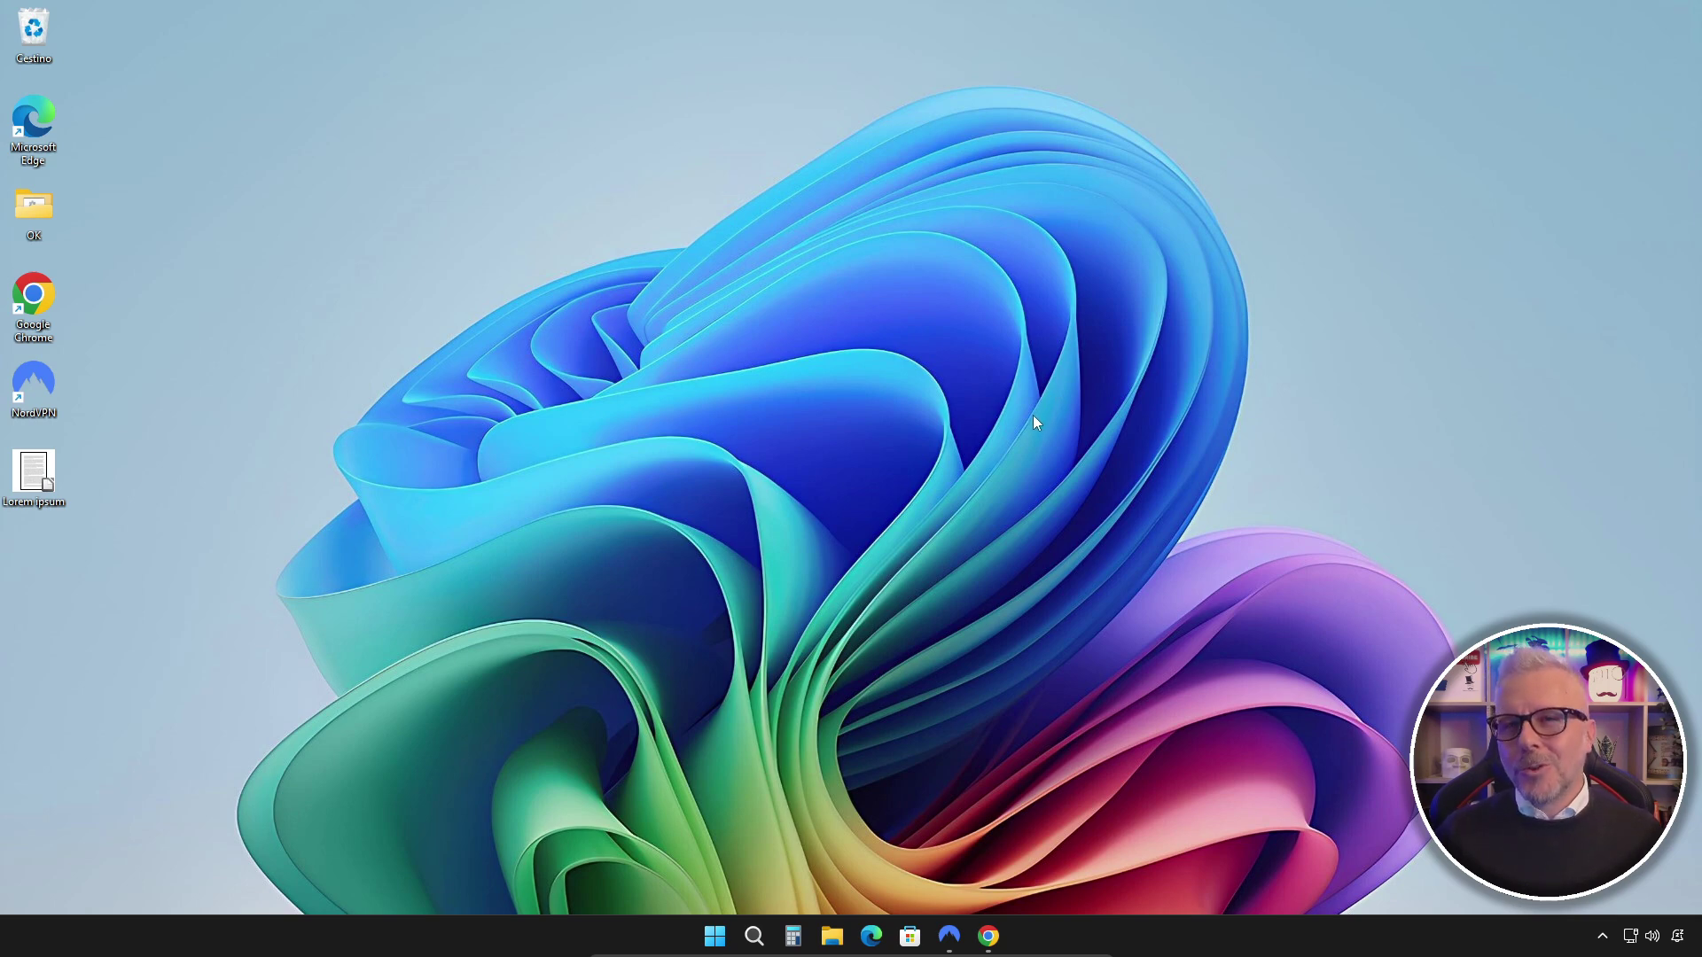
Open File Explorer, look through the Windows folder on Disco locale (C:), and close the window
key(super+e)
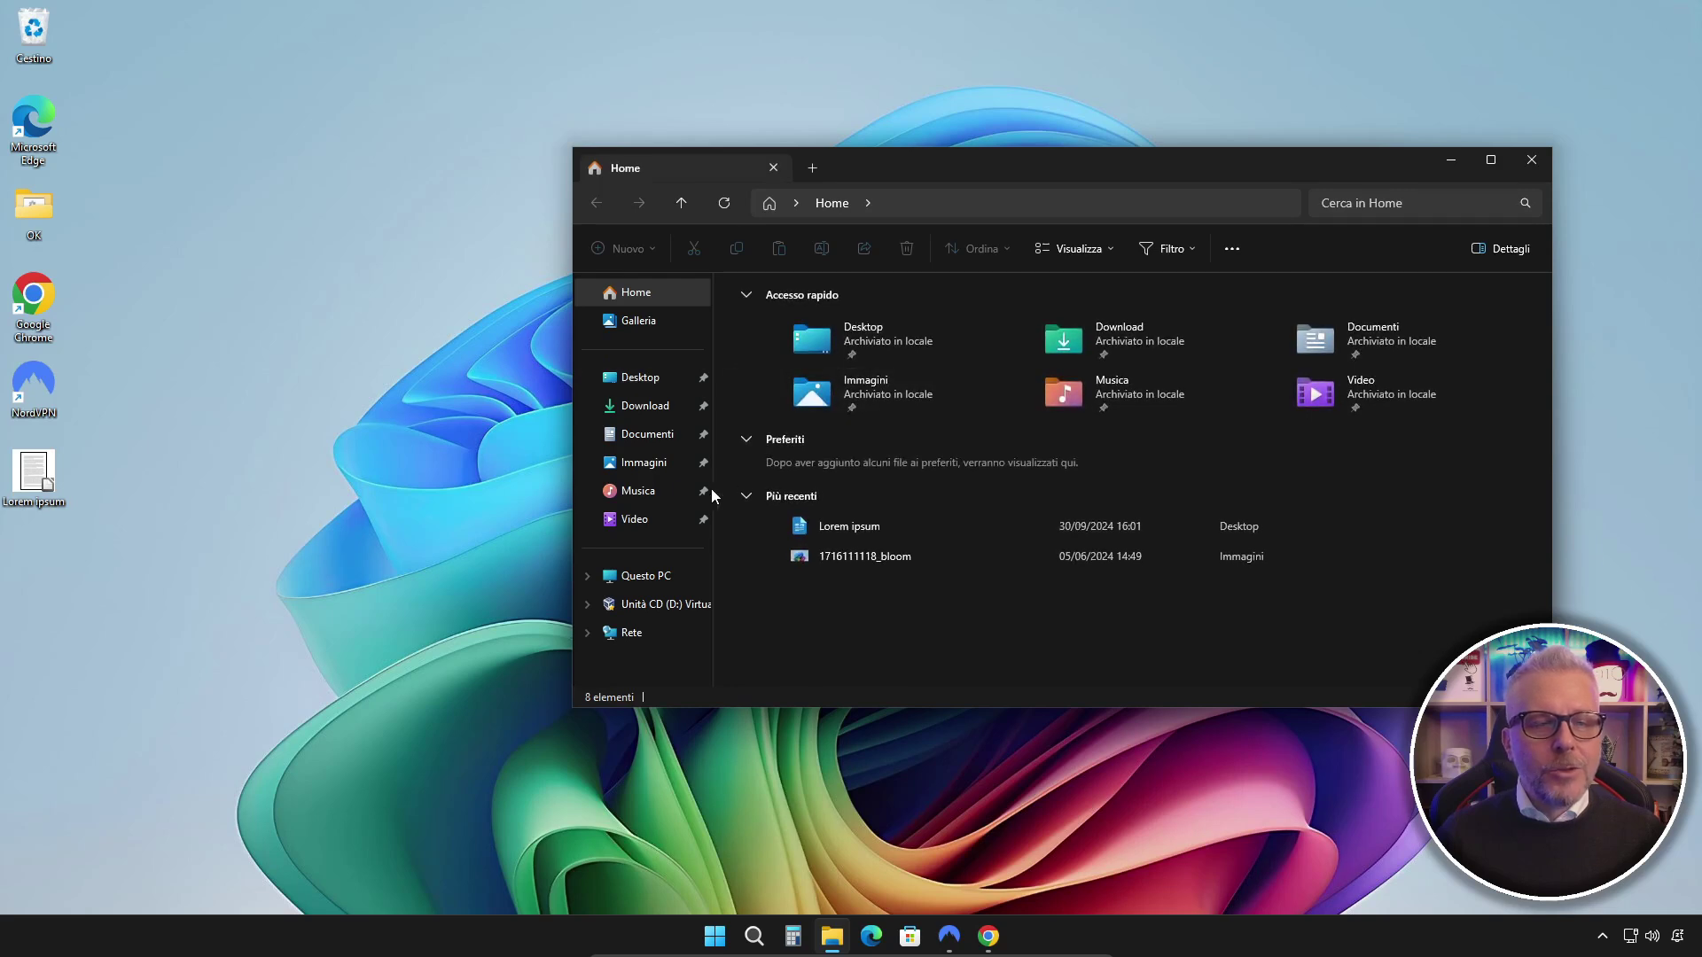
click(651, 578)
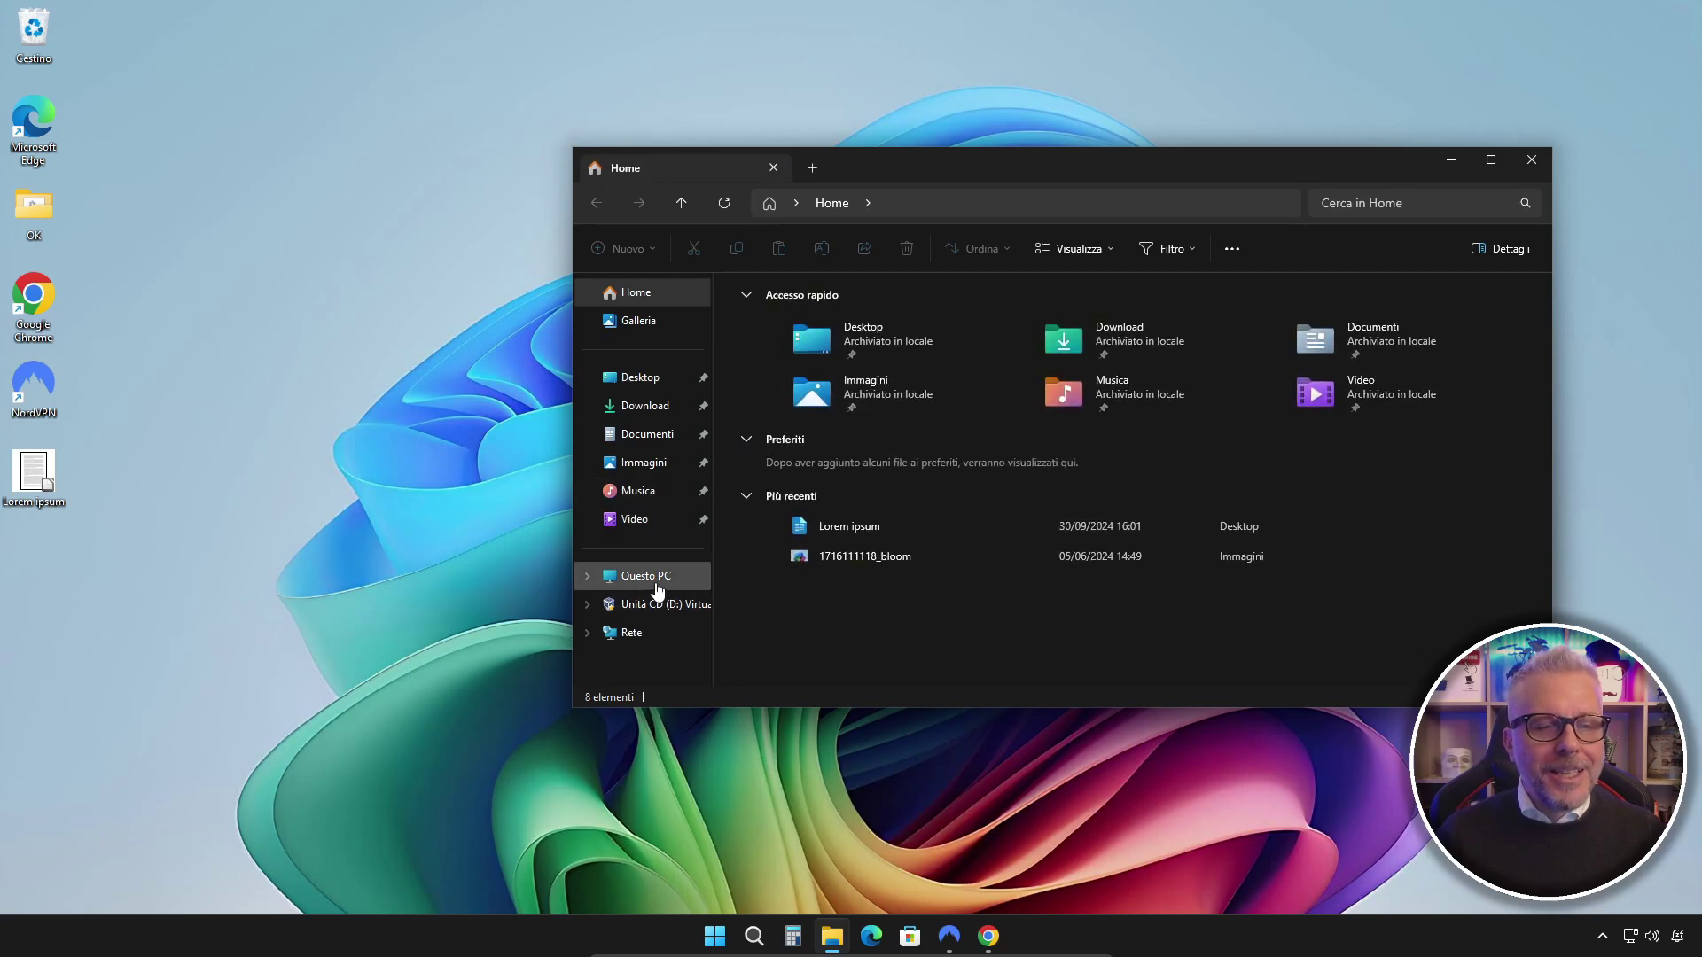
double_click(836, 327)
double_click(784, 413)
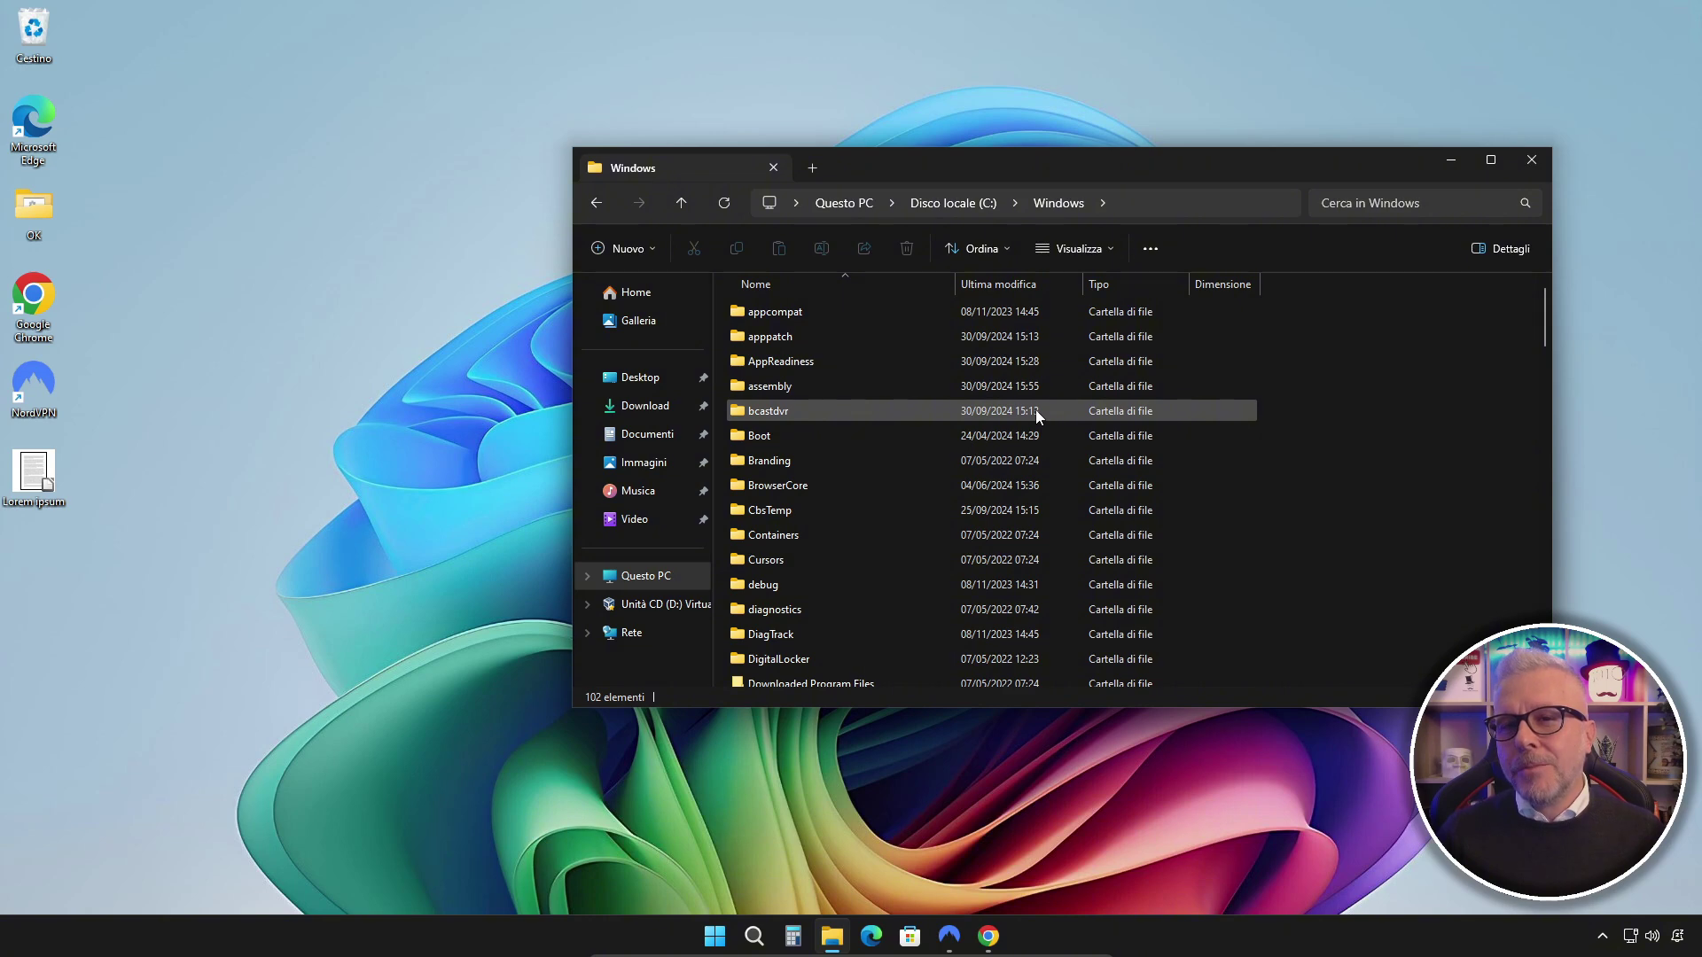
scroll(1029, 407, down, 7)
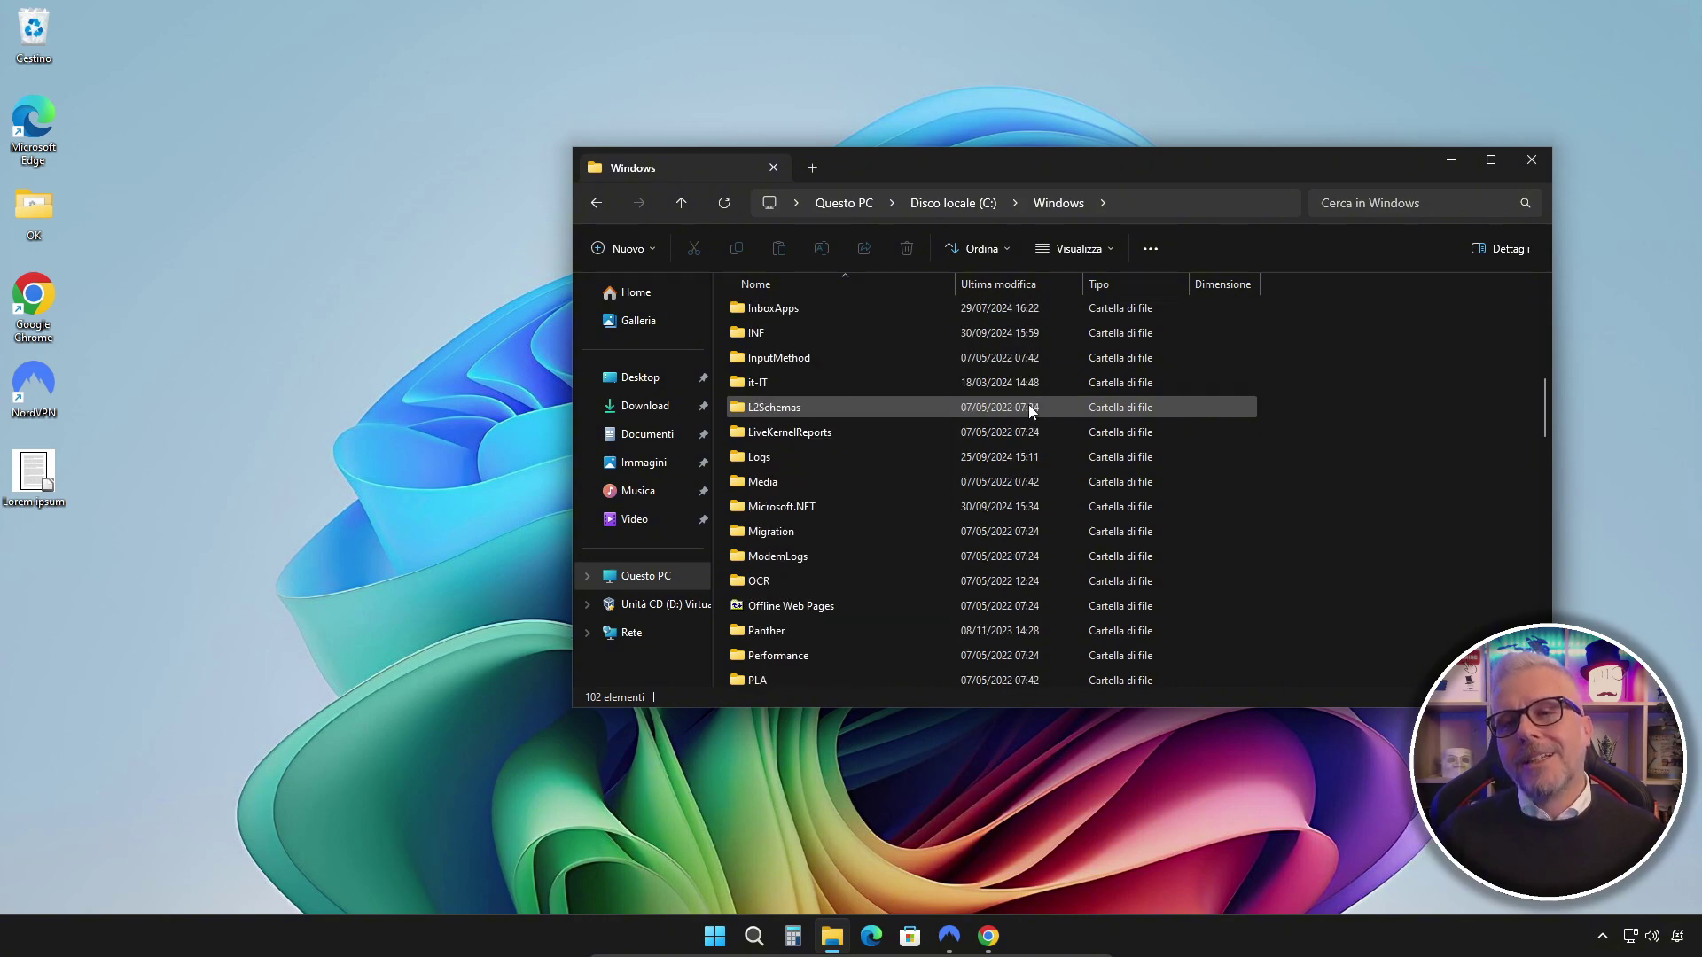
scroll(1030, 406, up, 7)
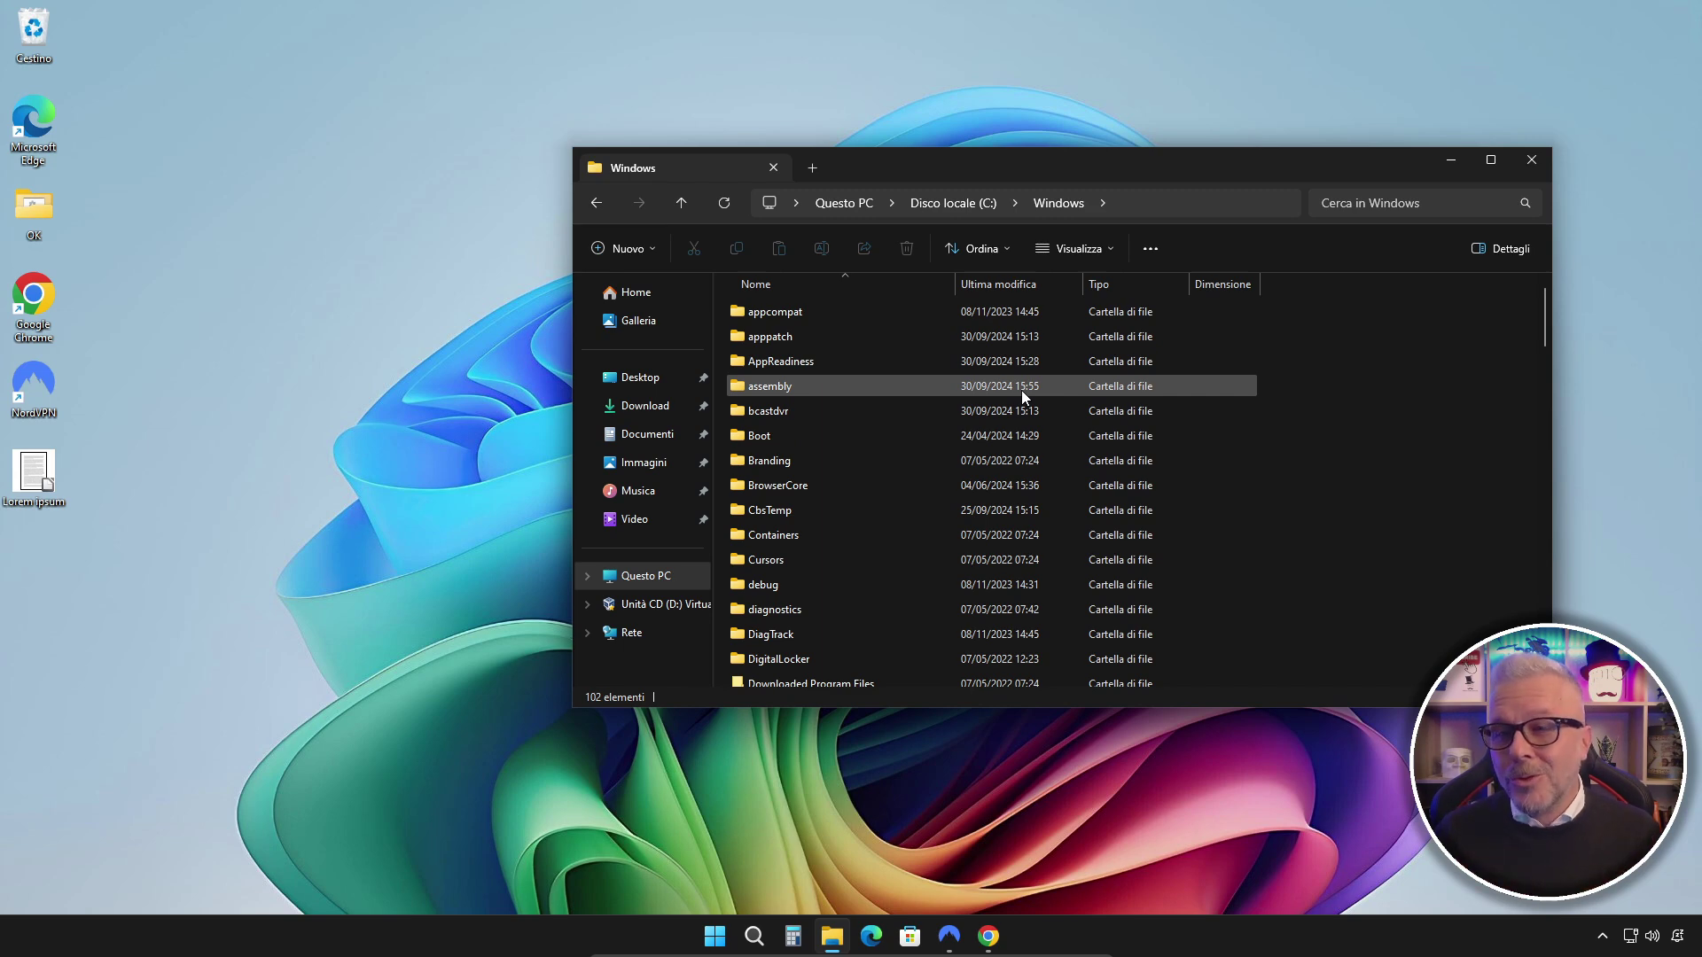
click(1530, 160)
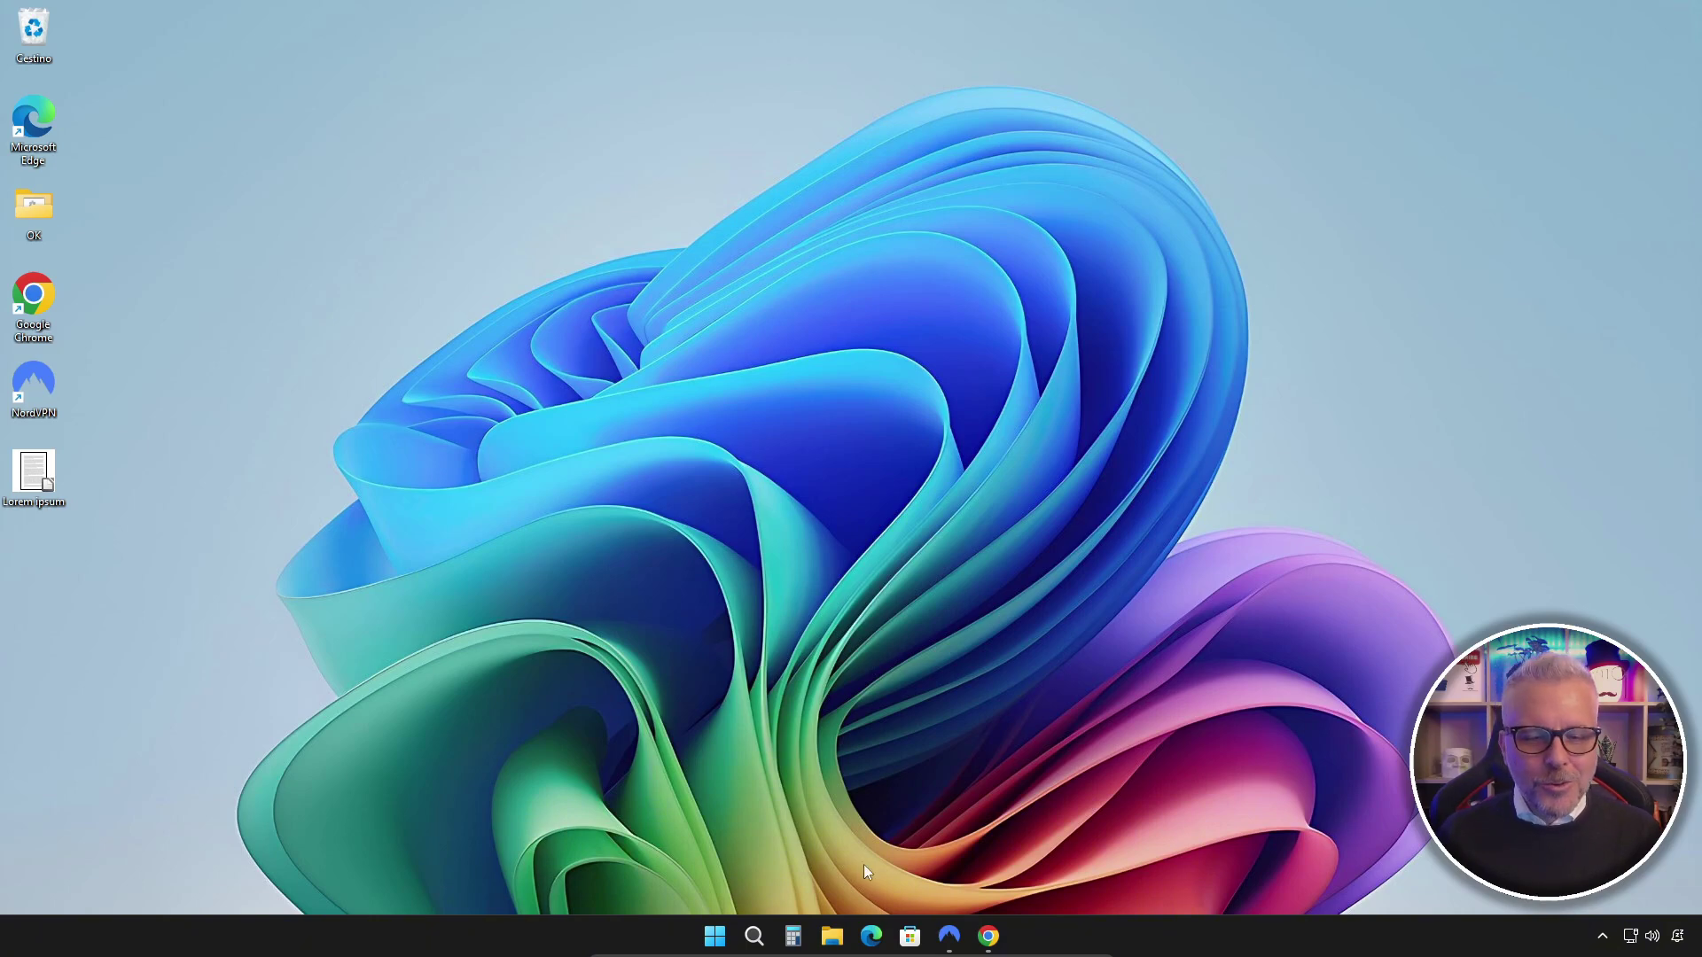
View the Documenti and Download folders in a new File Explorer window, and minimize and restore that window
click(831, 936)
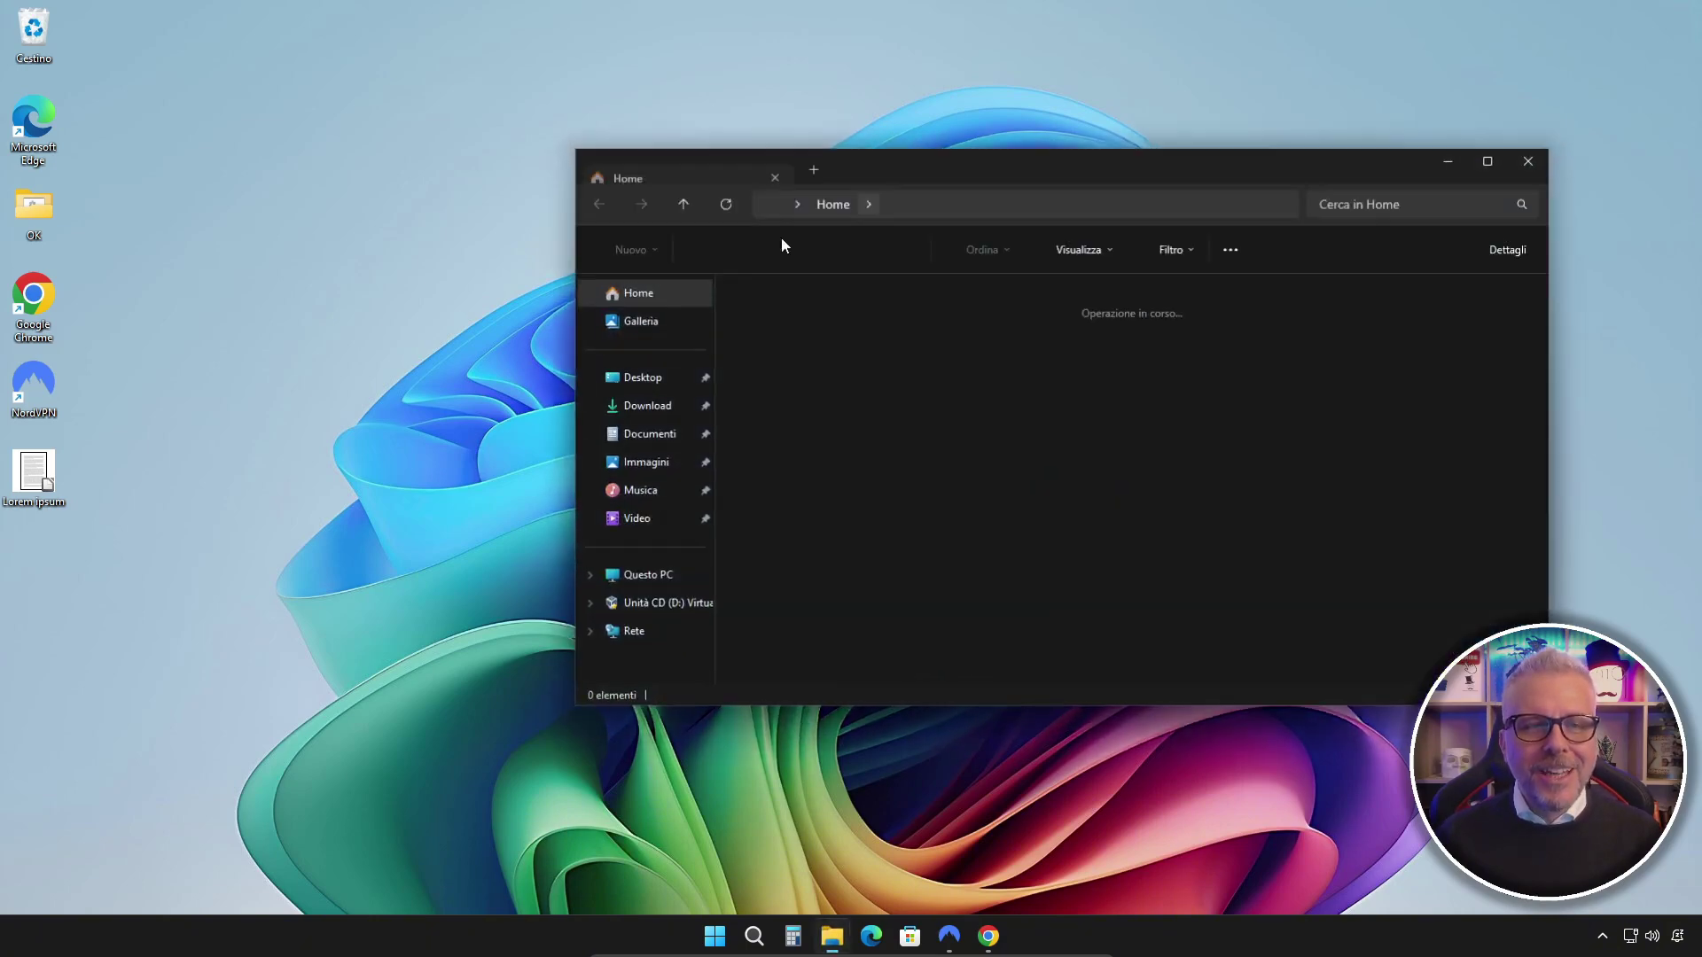
click(661, 443)
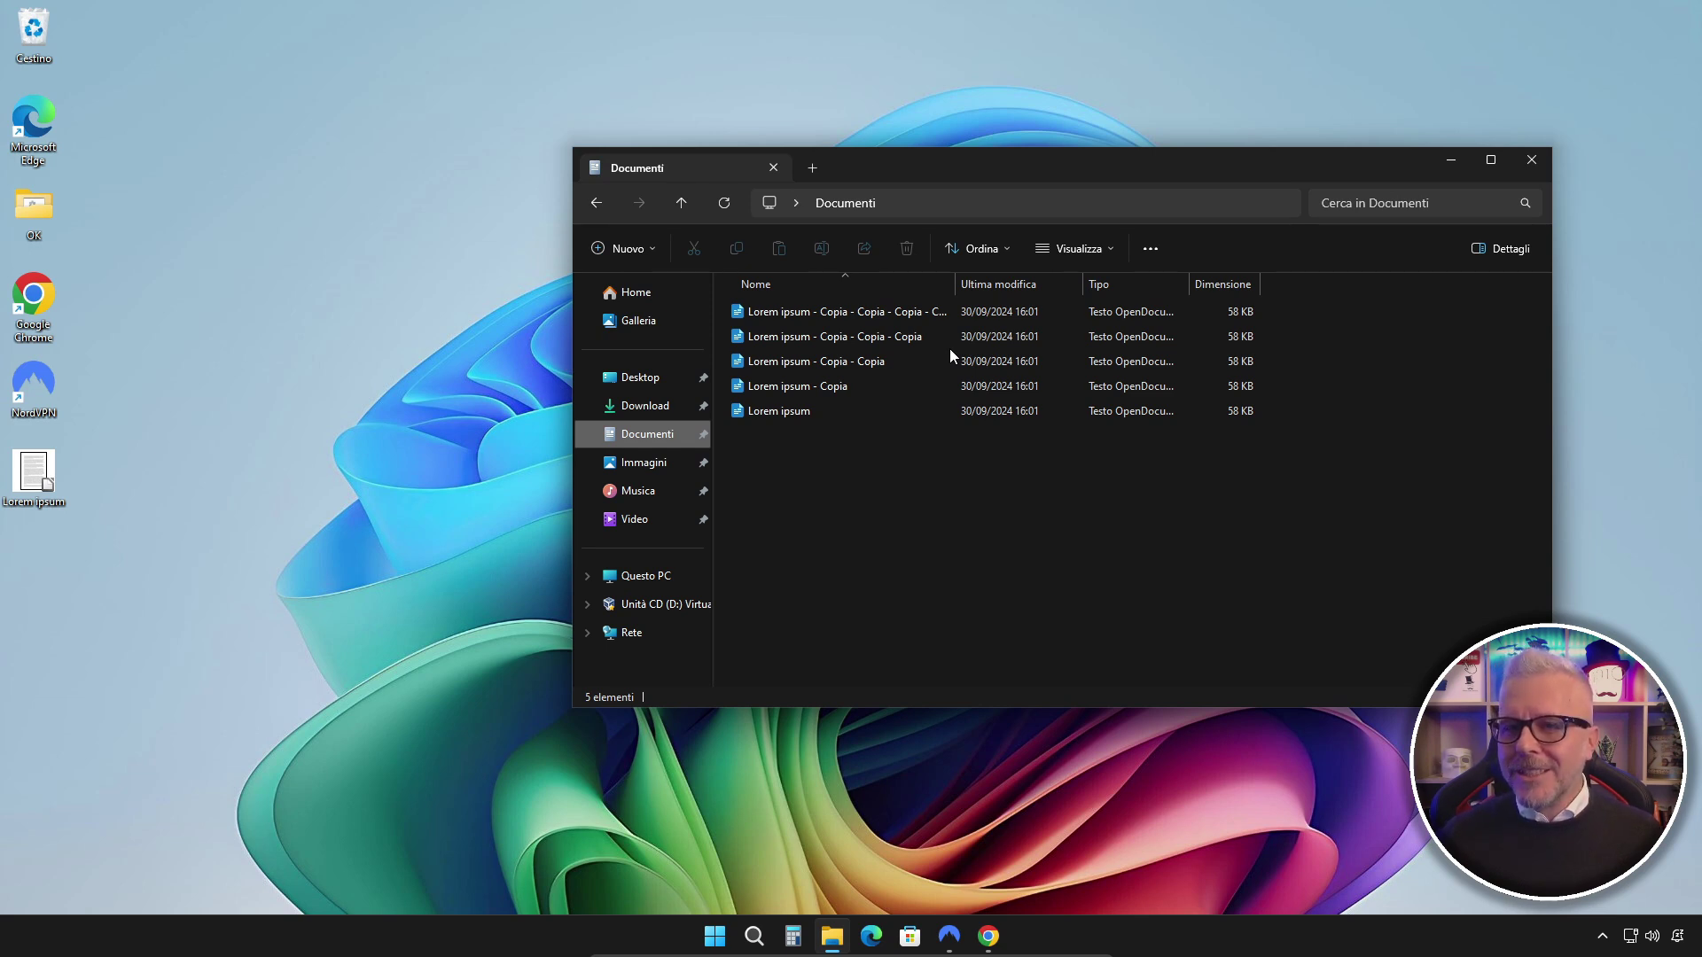
click(666, 414)
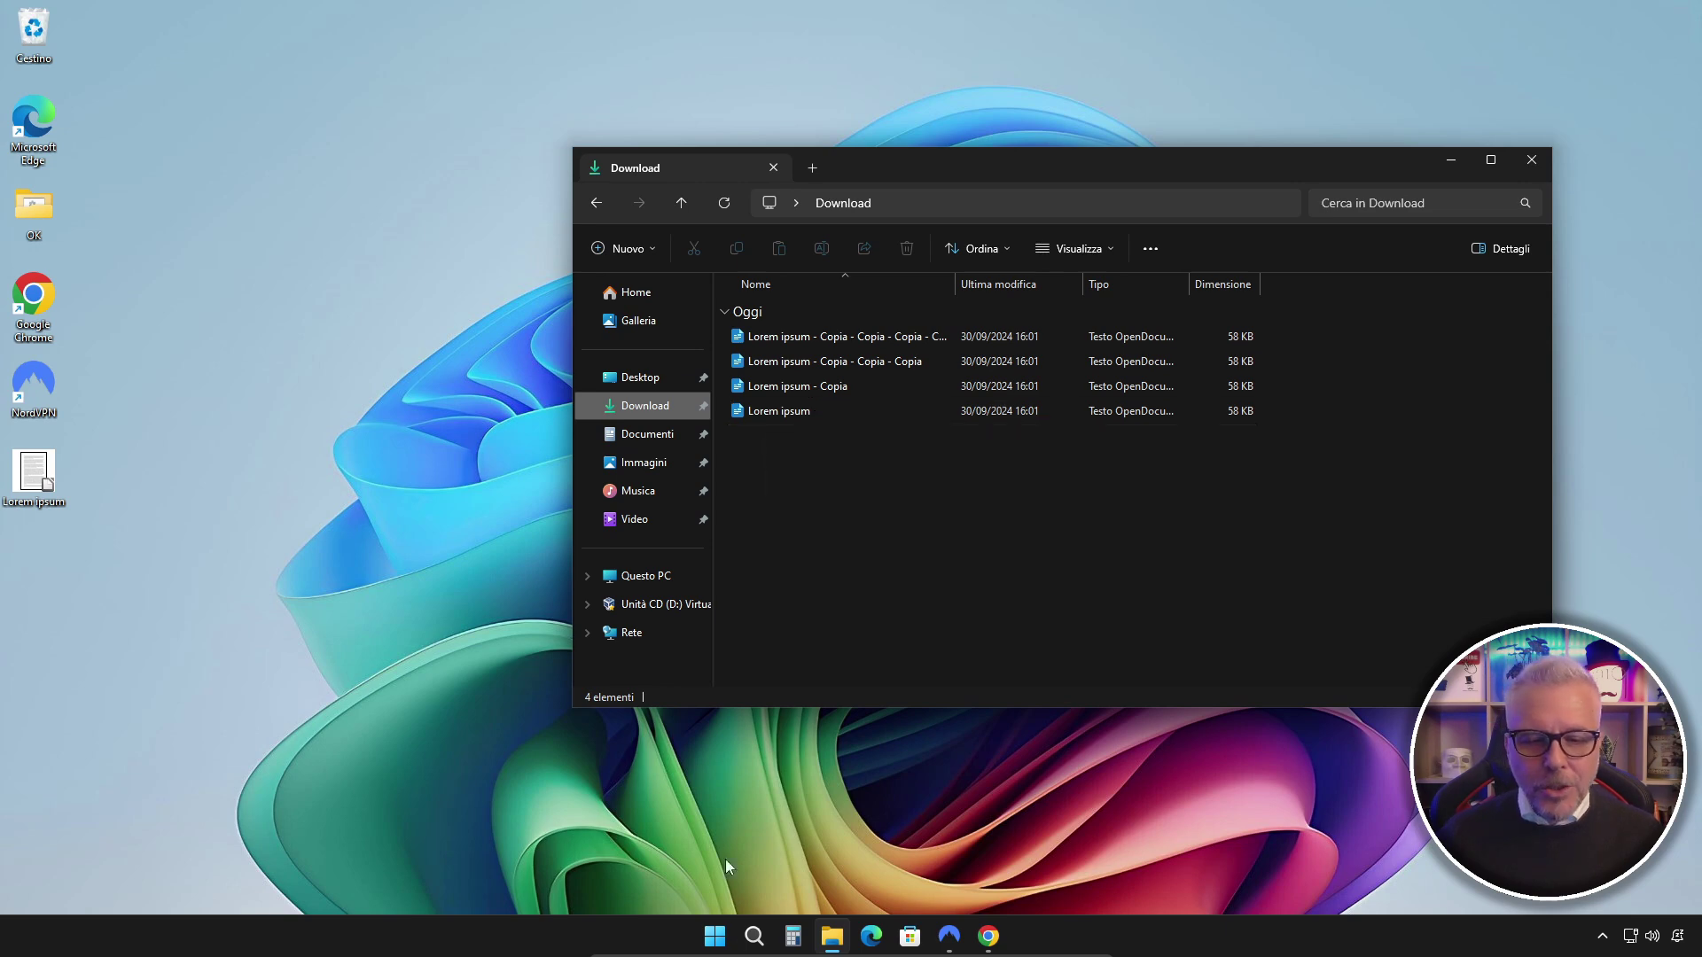
click(831, 945)
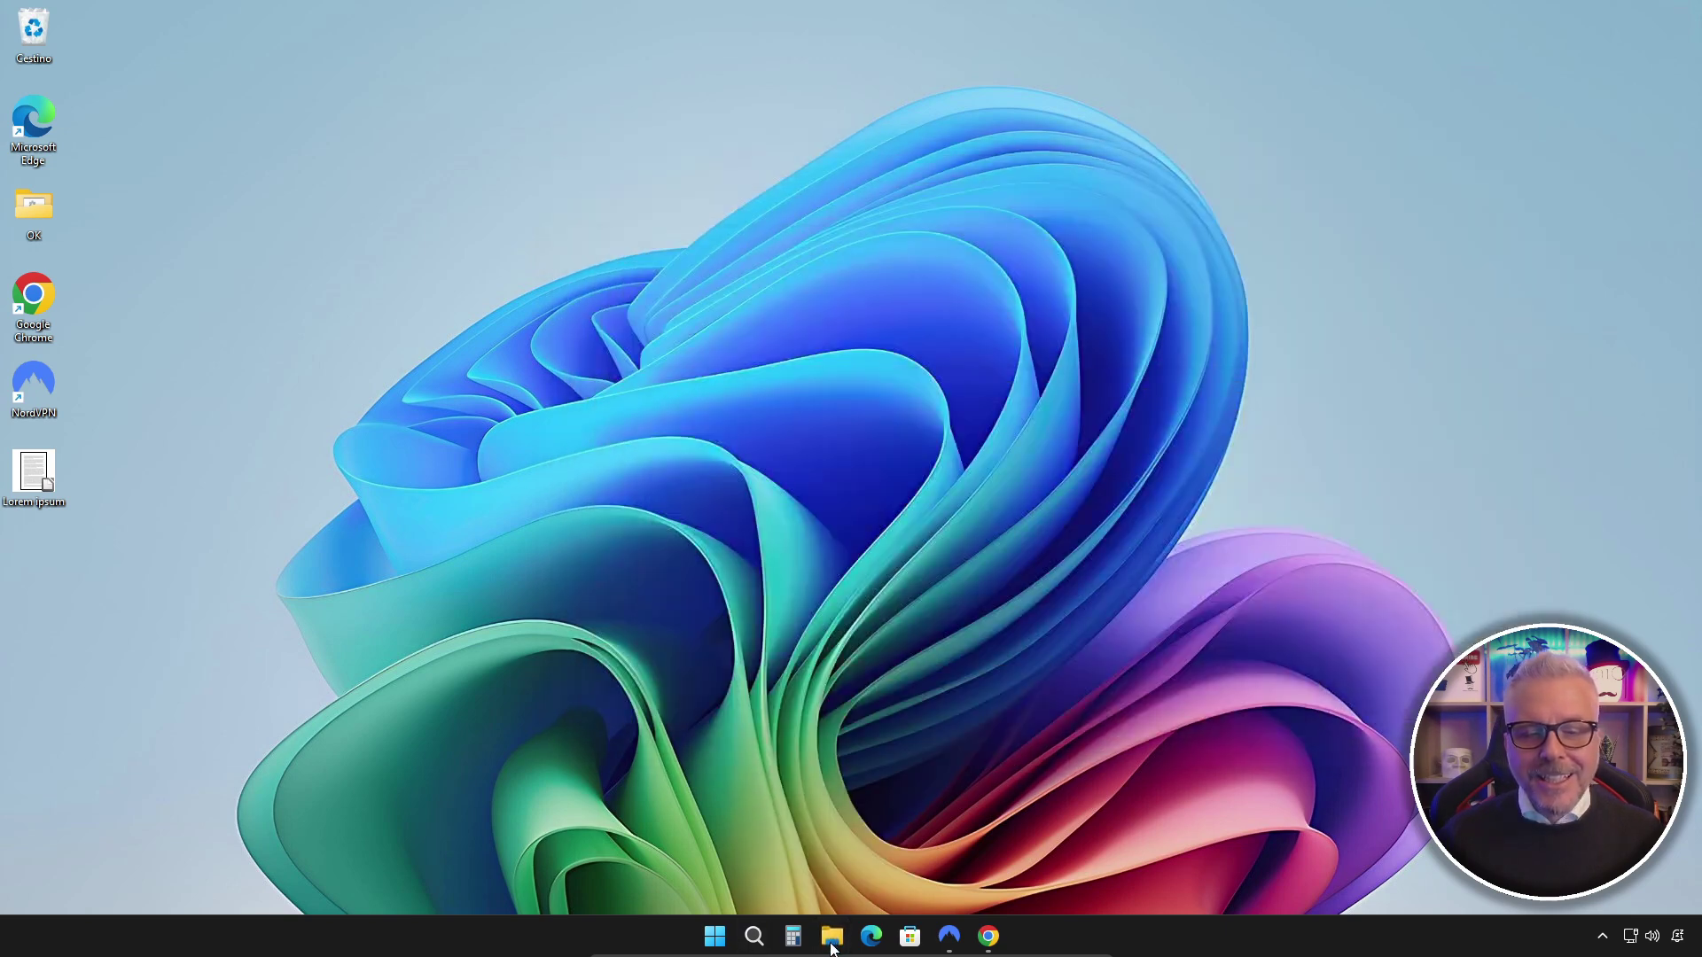
click(831, 939)
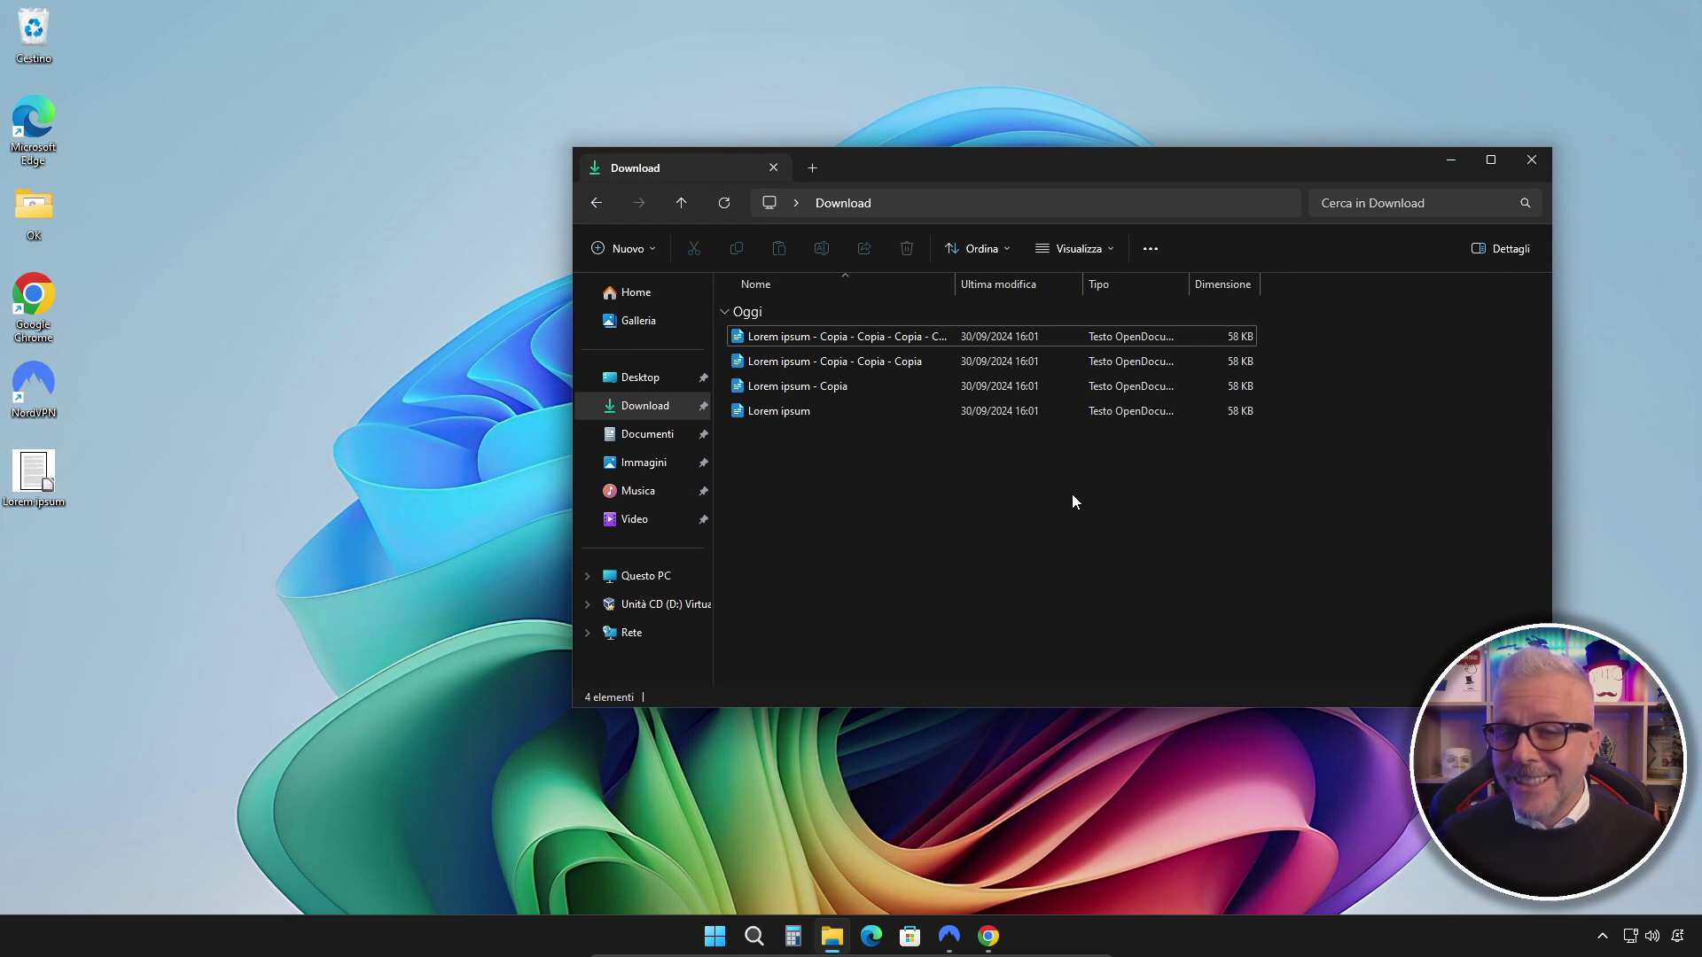
Open a second File Explorer window, place it beside the Download window, and show the Documenti folder in it
mouse_move(832, 946)
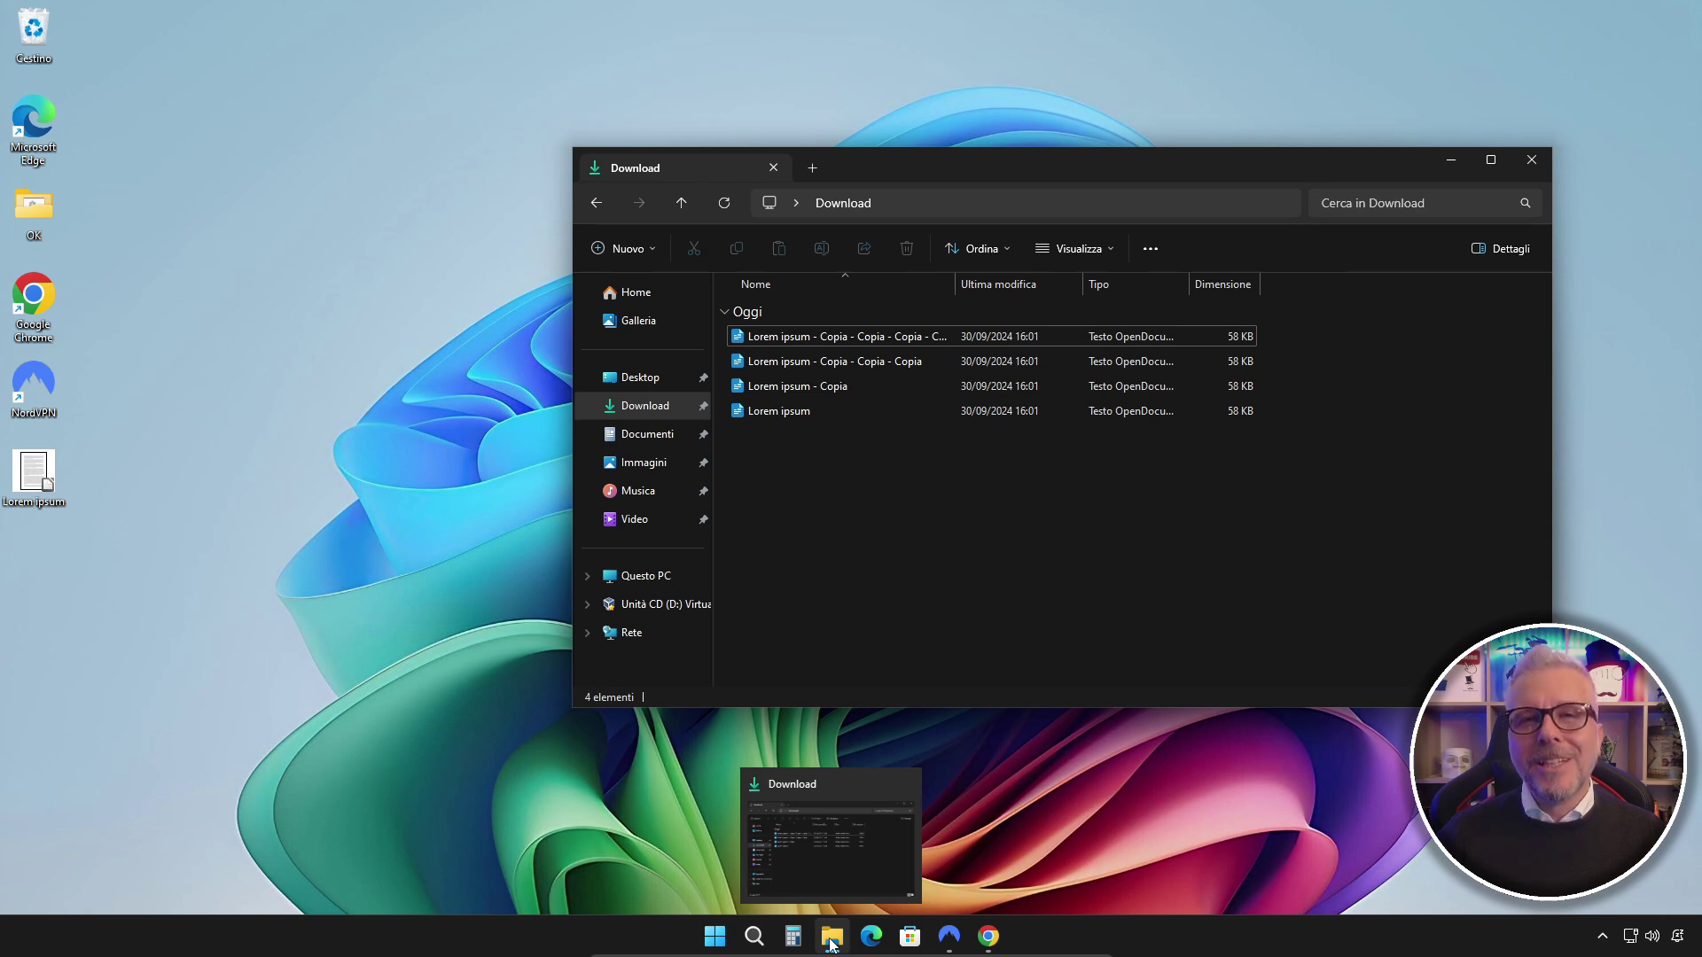
middle_click(831, 938)
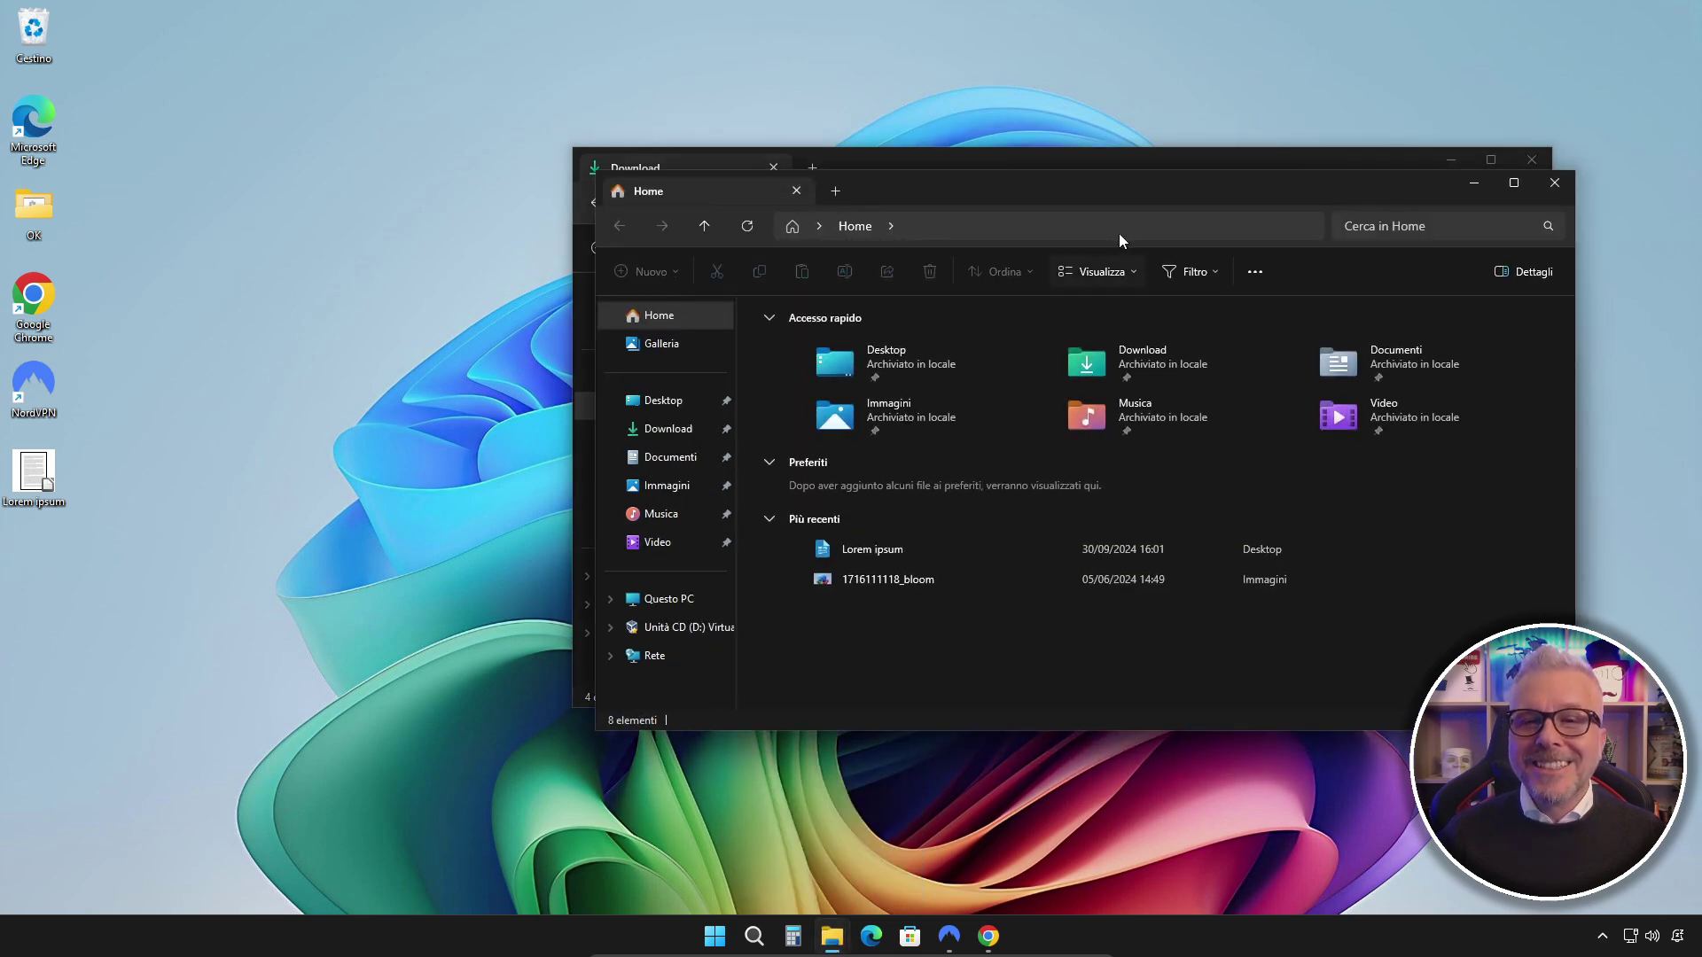
drag(1120, 195, 1477, 172)
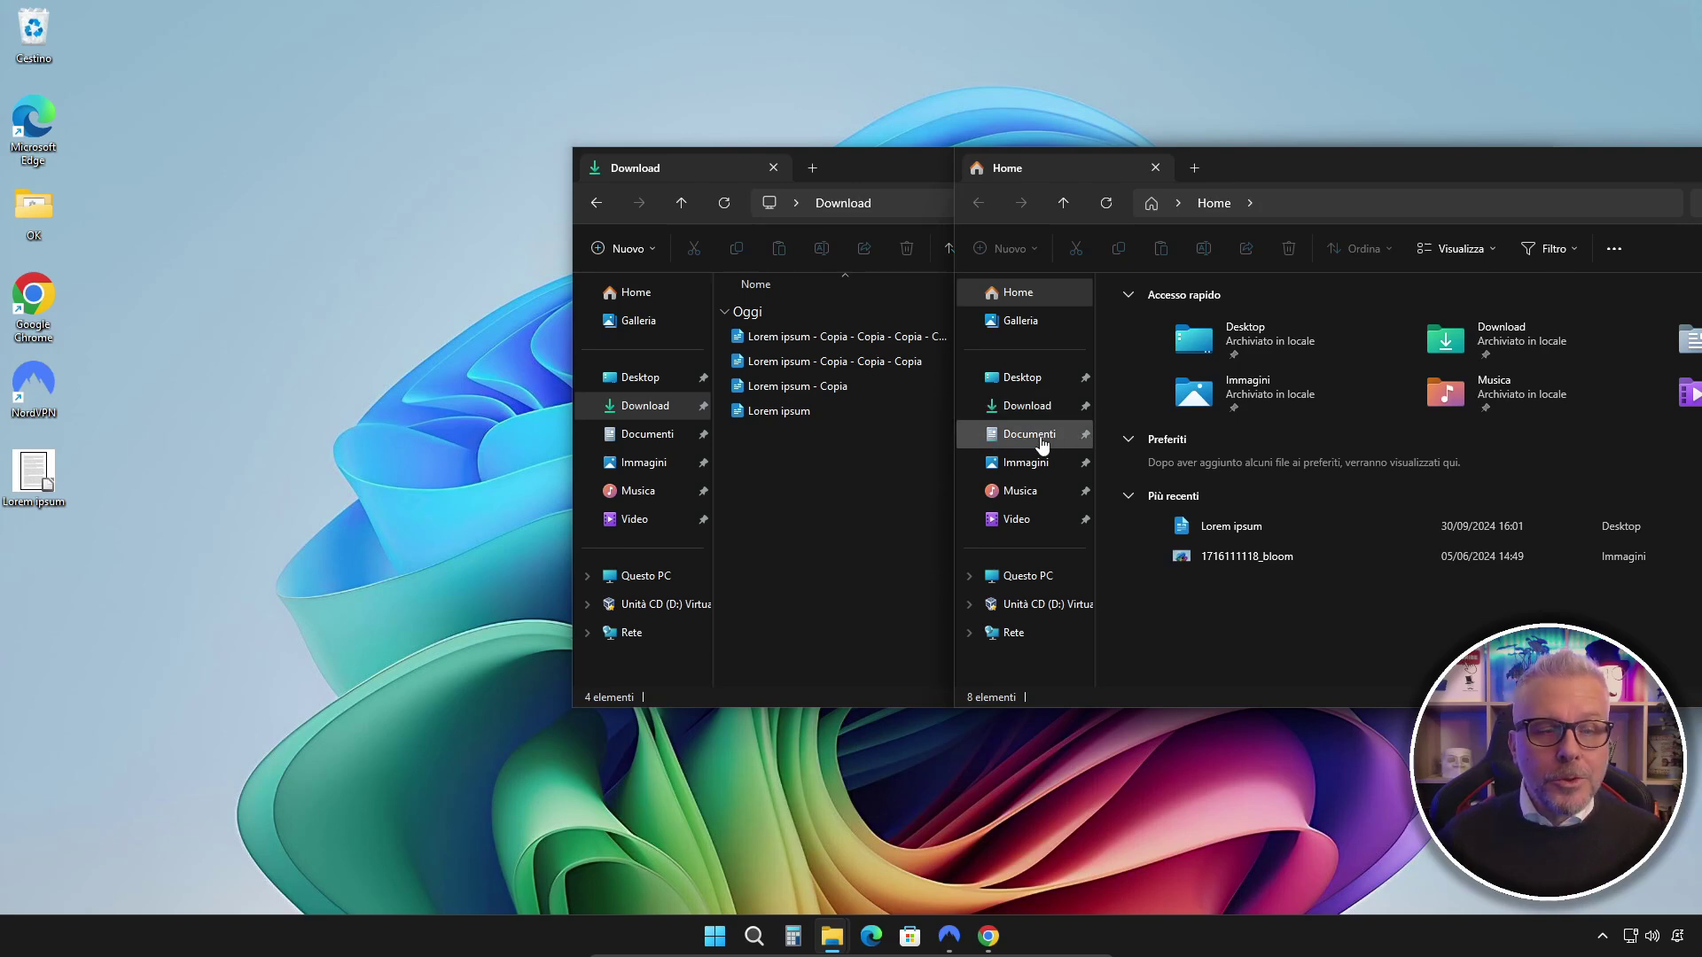
click(1030, 438)
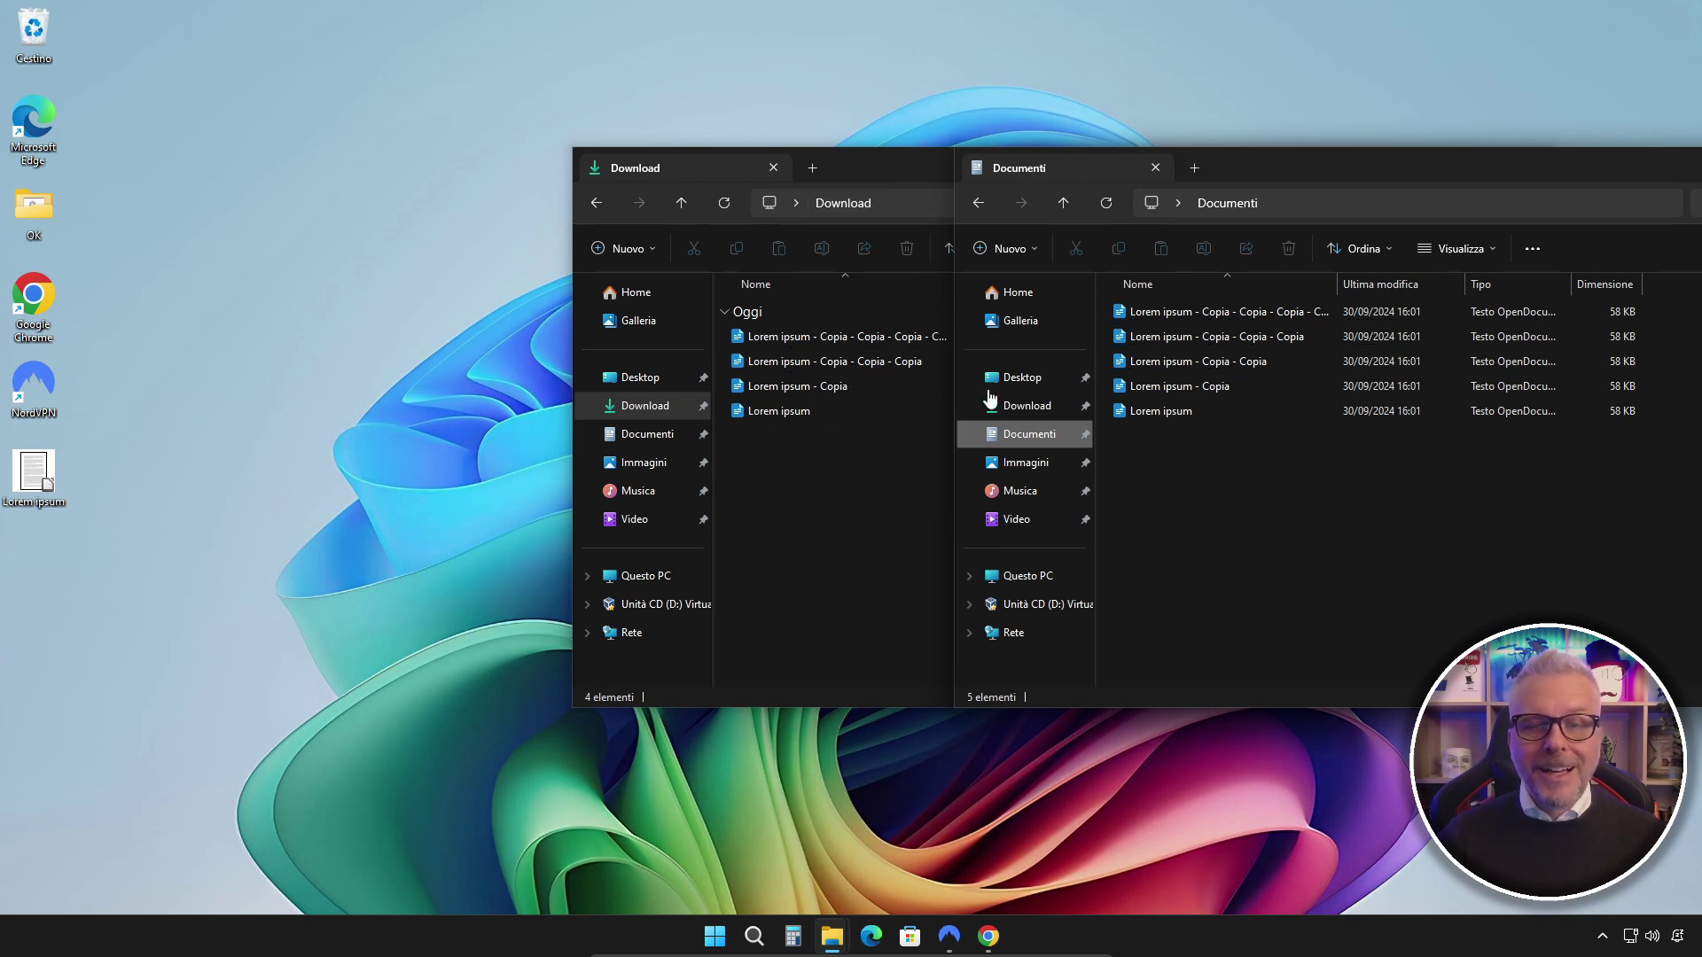
Copy the file "Lorem ipsum - Copia - Copia" from Documenti into Download, and close both folder windows
drag(1231, 361, 826, 495)
click(904, 505)
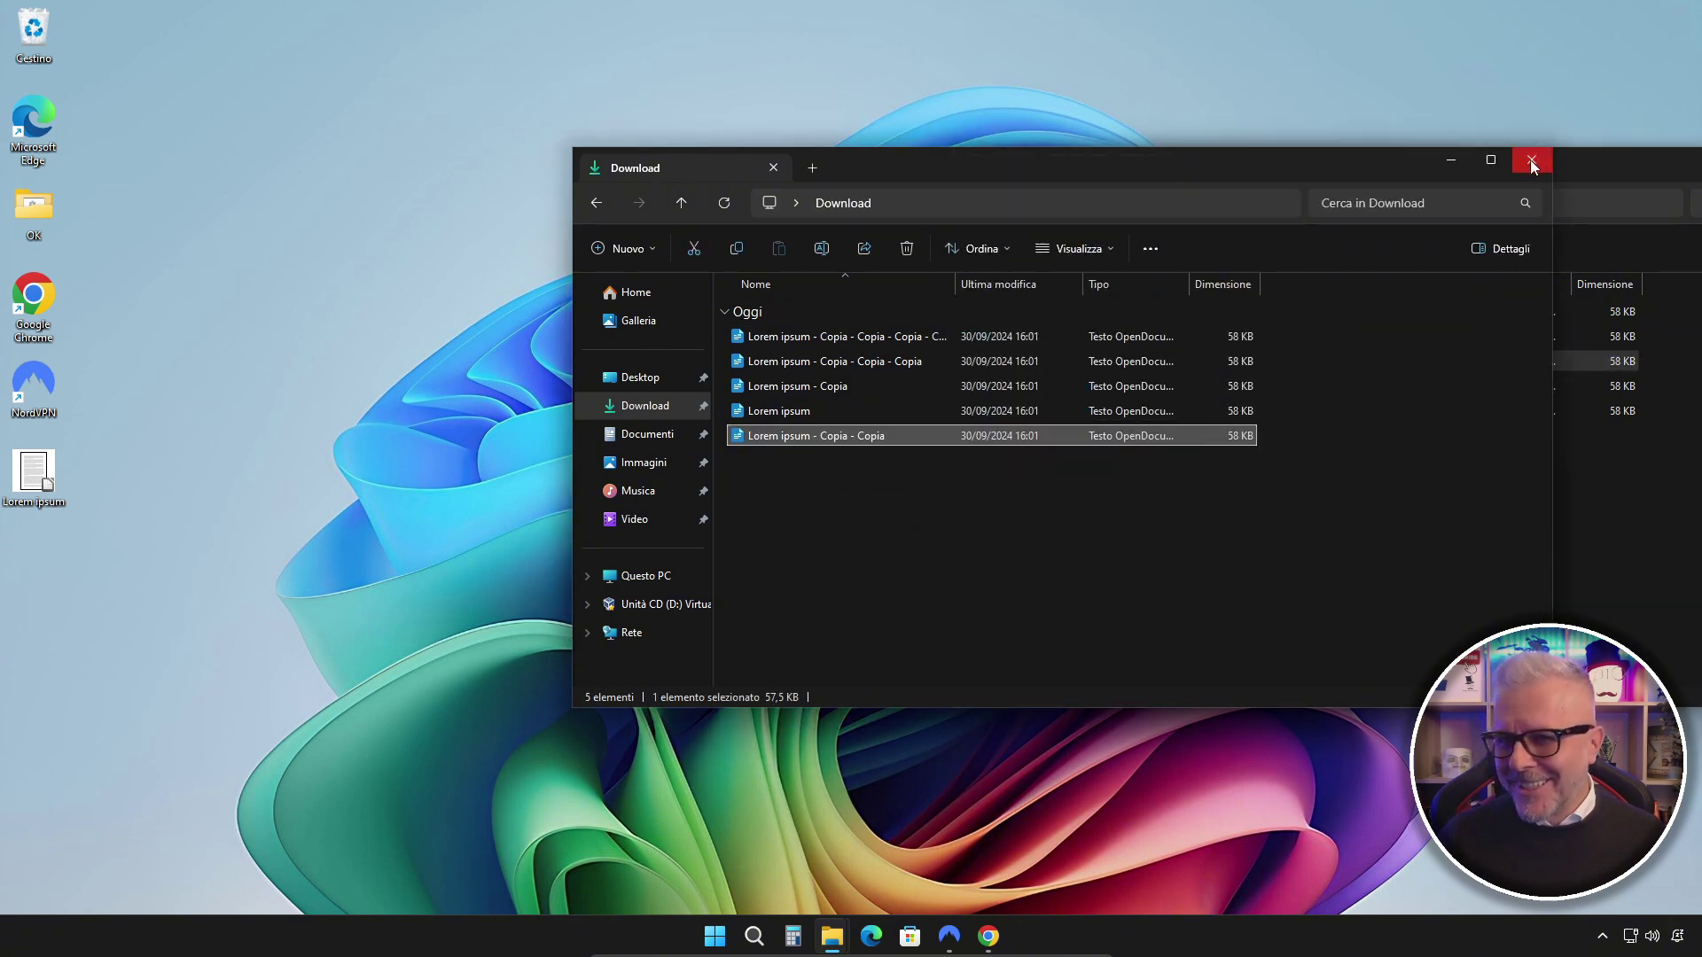
key(alt+Tab)
drag(1582, 171, 1003, 228)
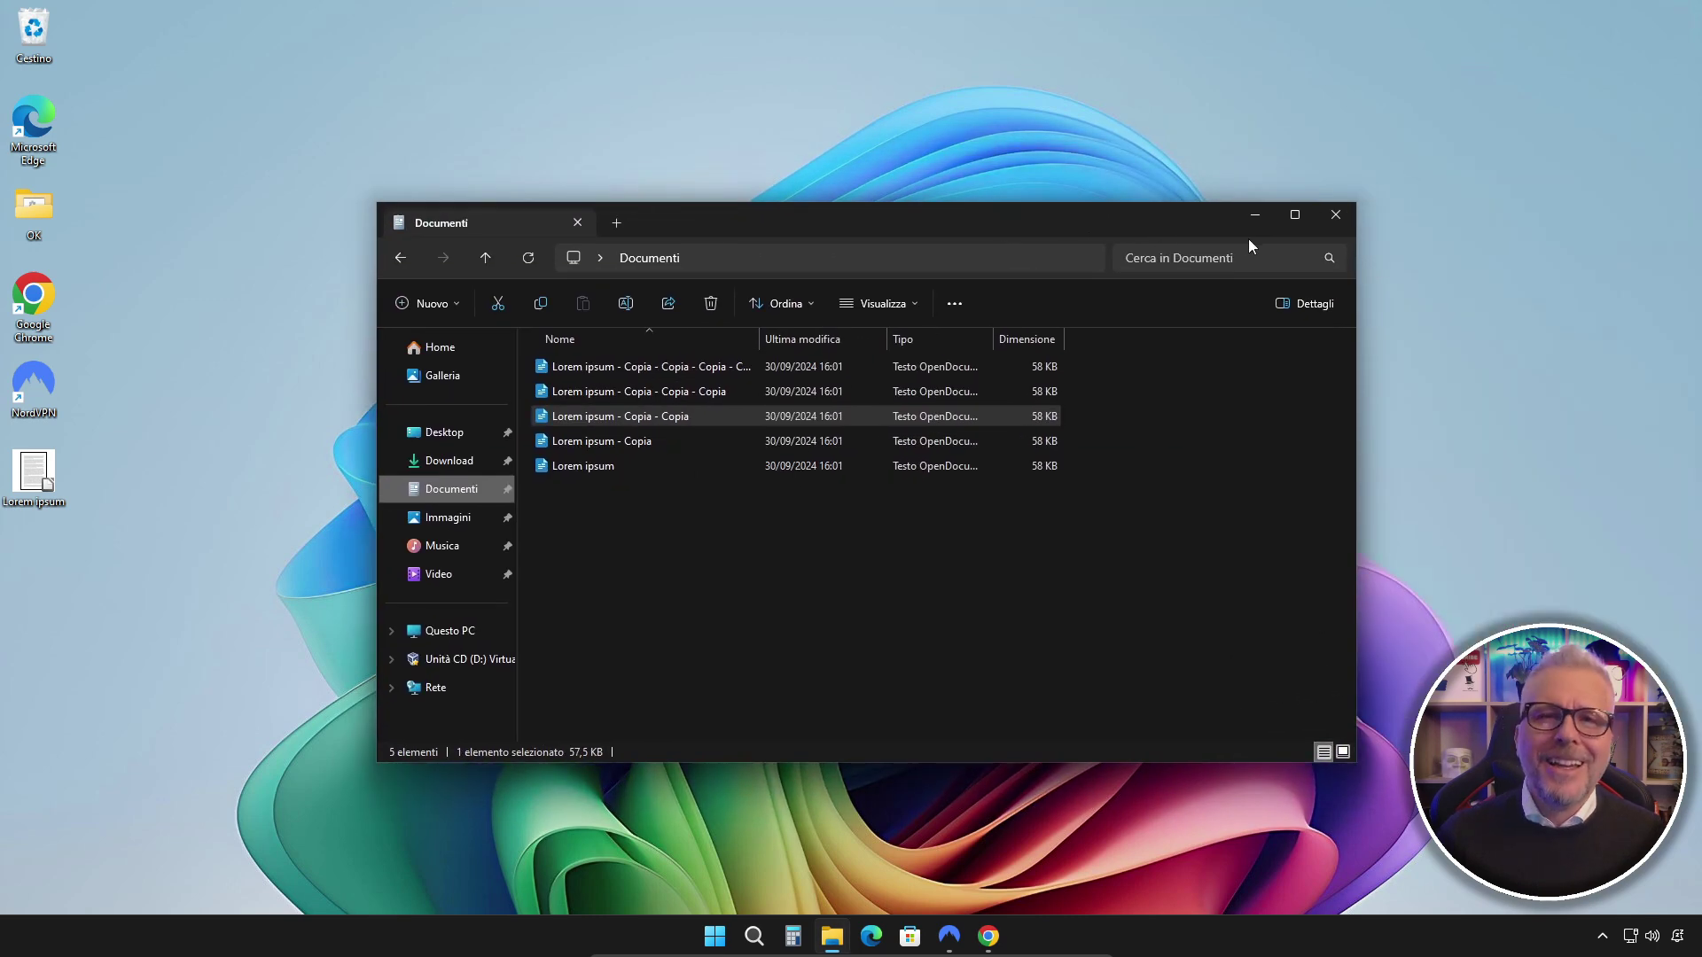
click(1337, 217)
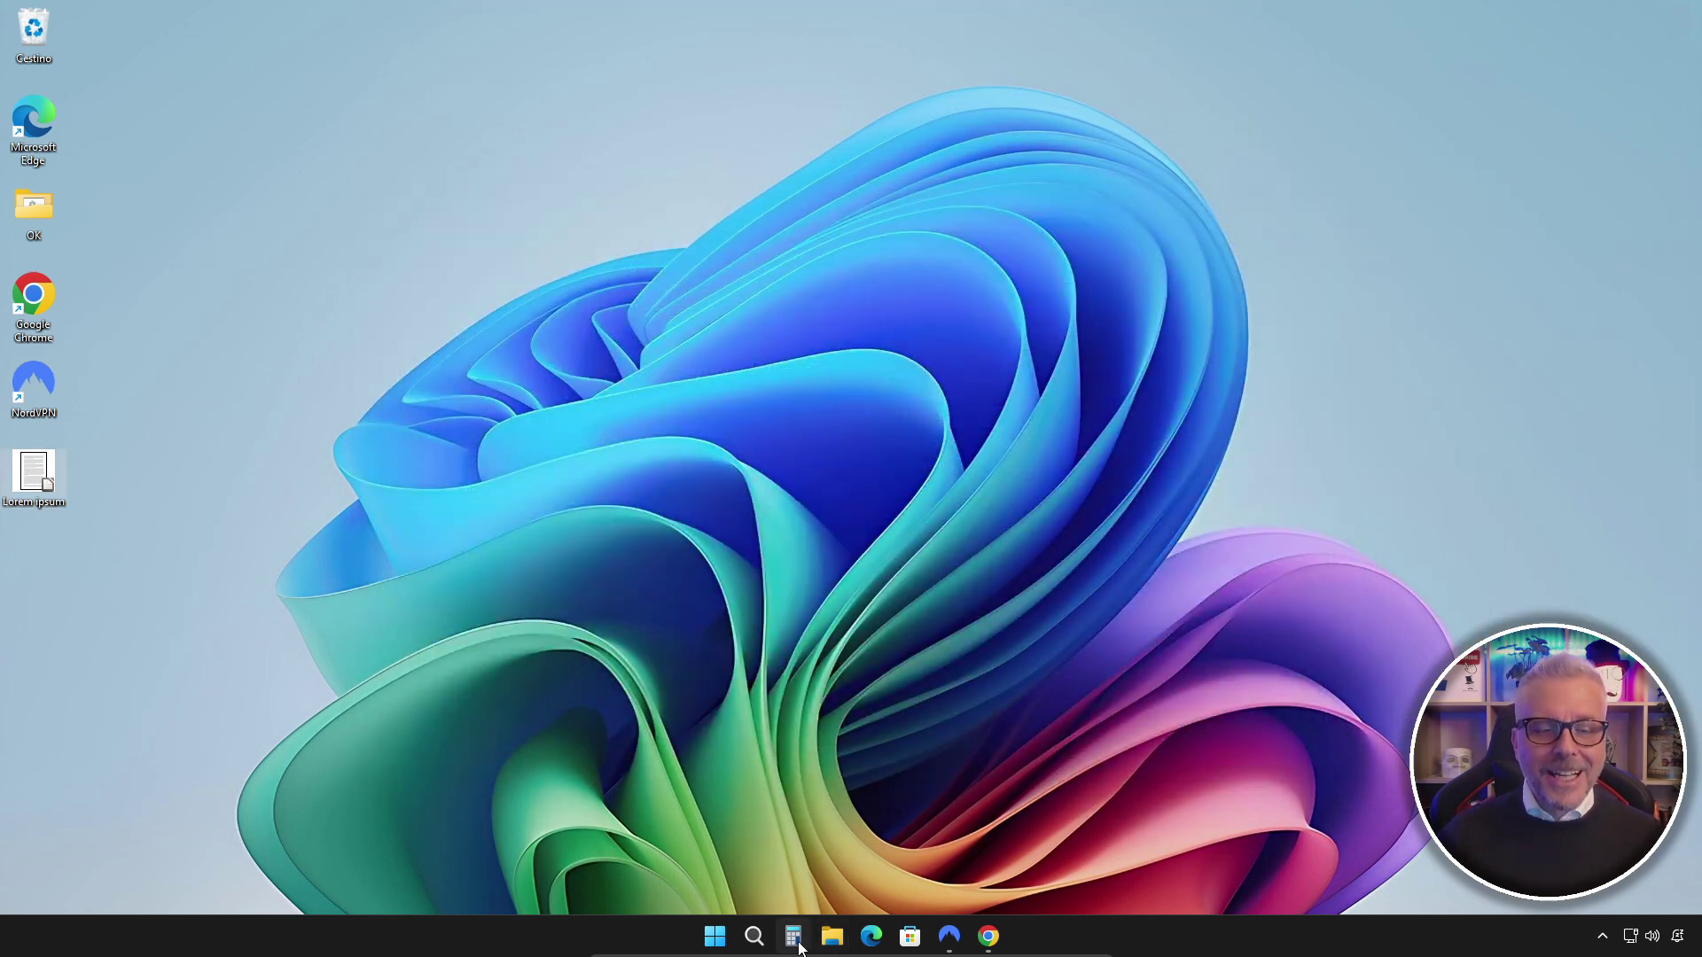
Open the Calculator and move its window towards the middle of the desktop
click(793, 936)
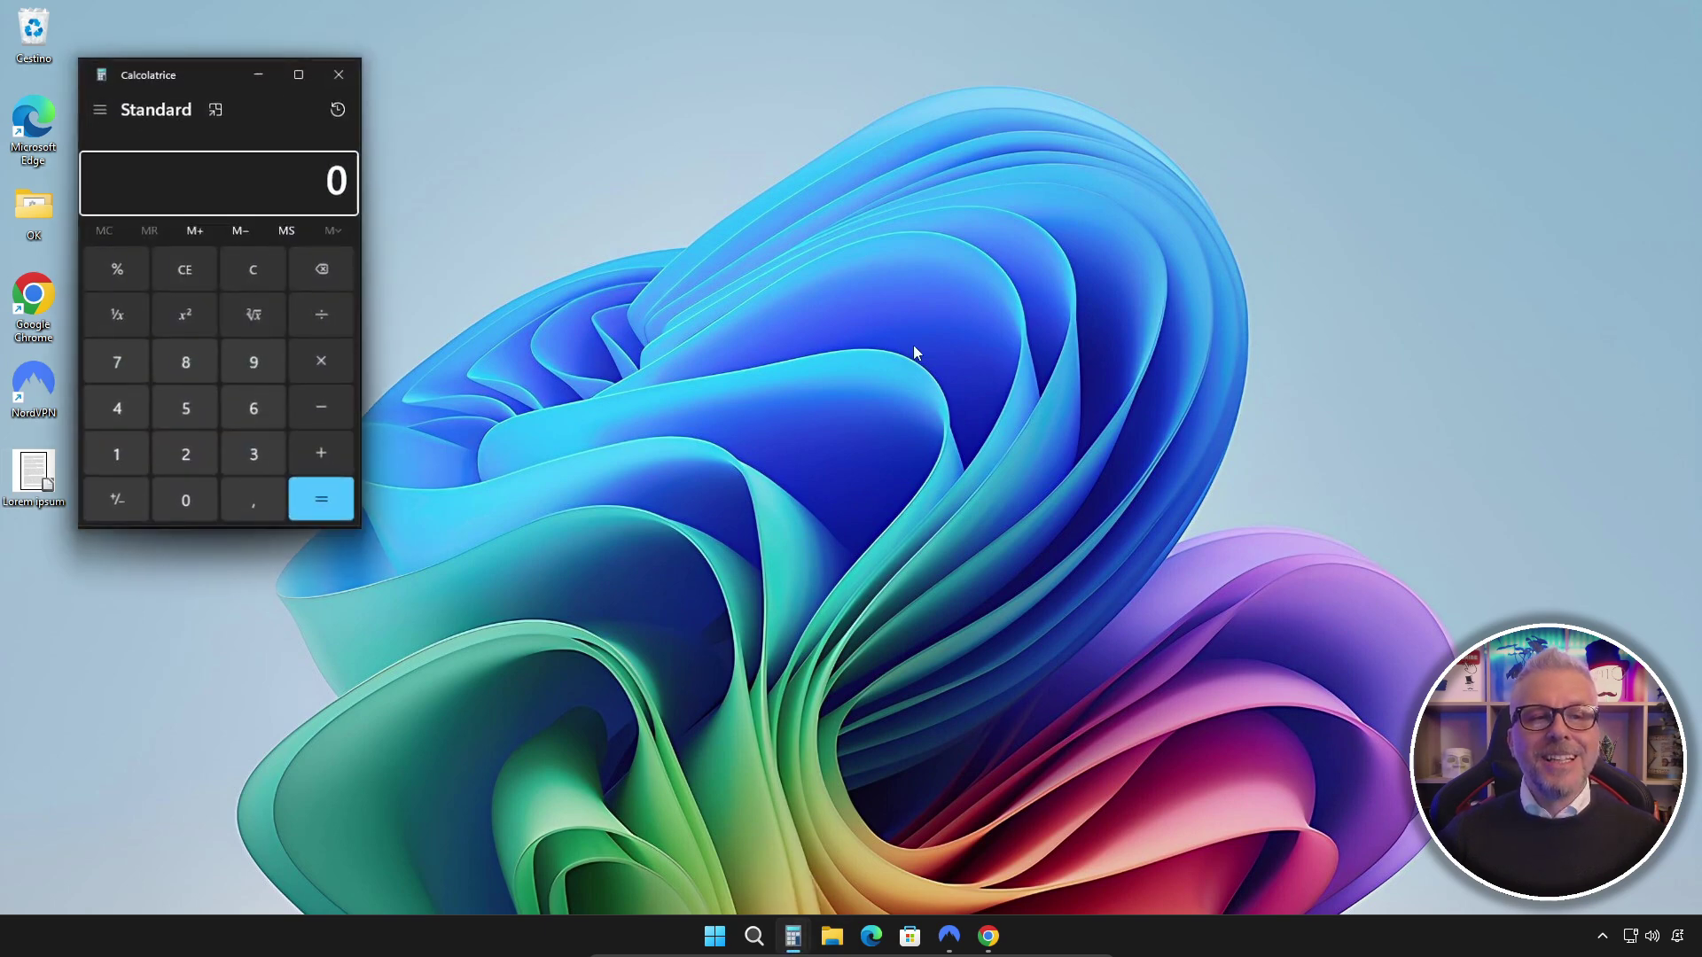
drag(200, 72, 903, 57)
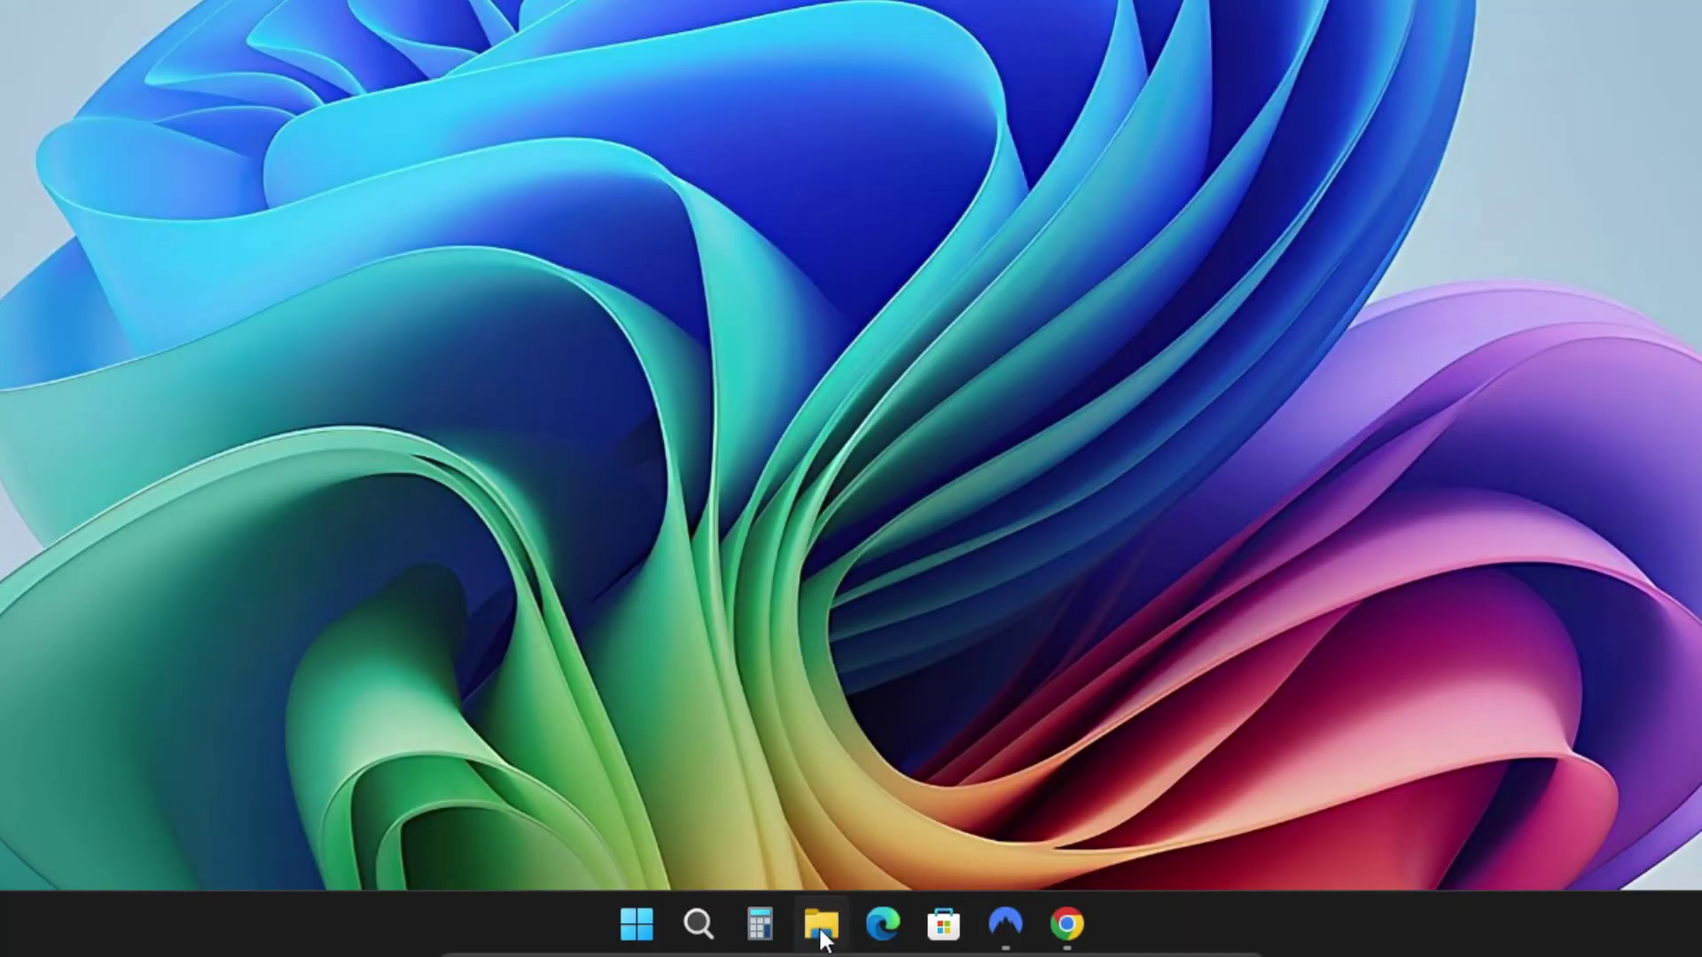
Open File Explorer, pin the frequent folder OK to its taskbar jump list, and close the window
click(833, 938)
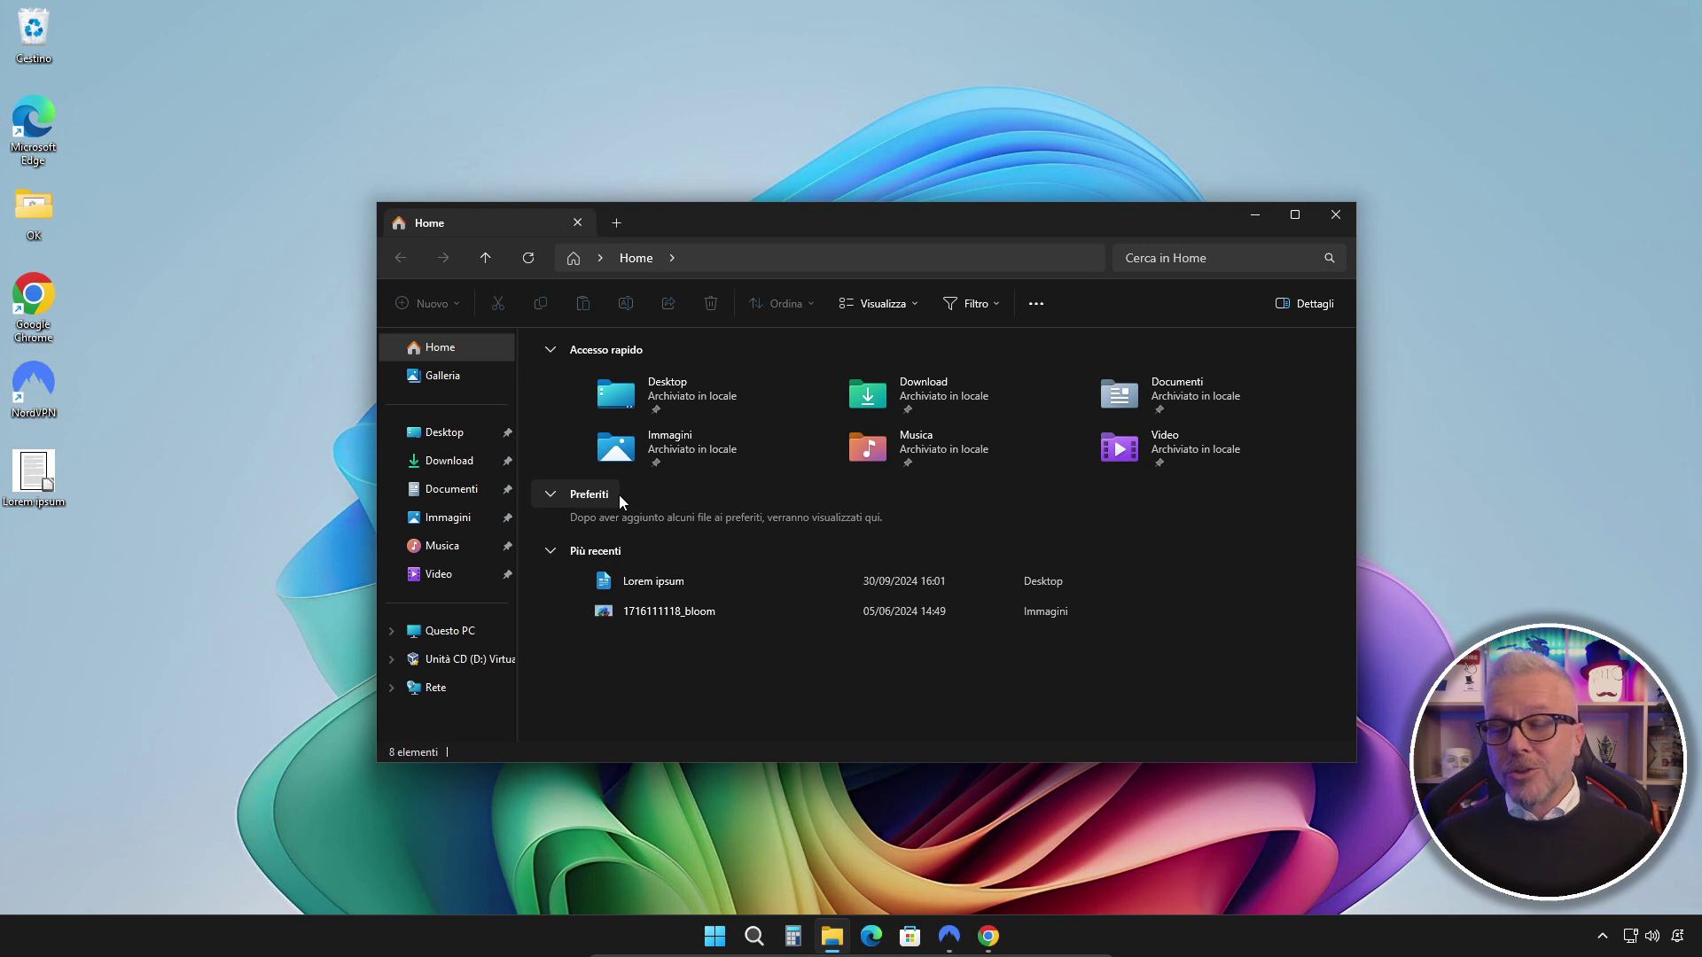
mouse_move(835, 945)
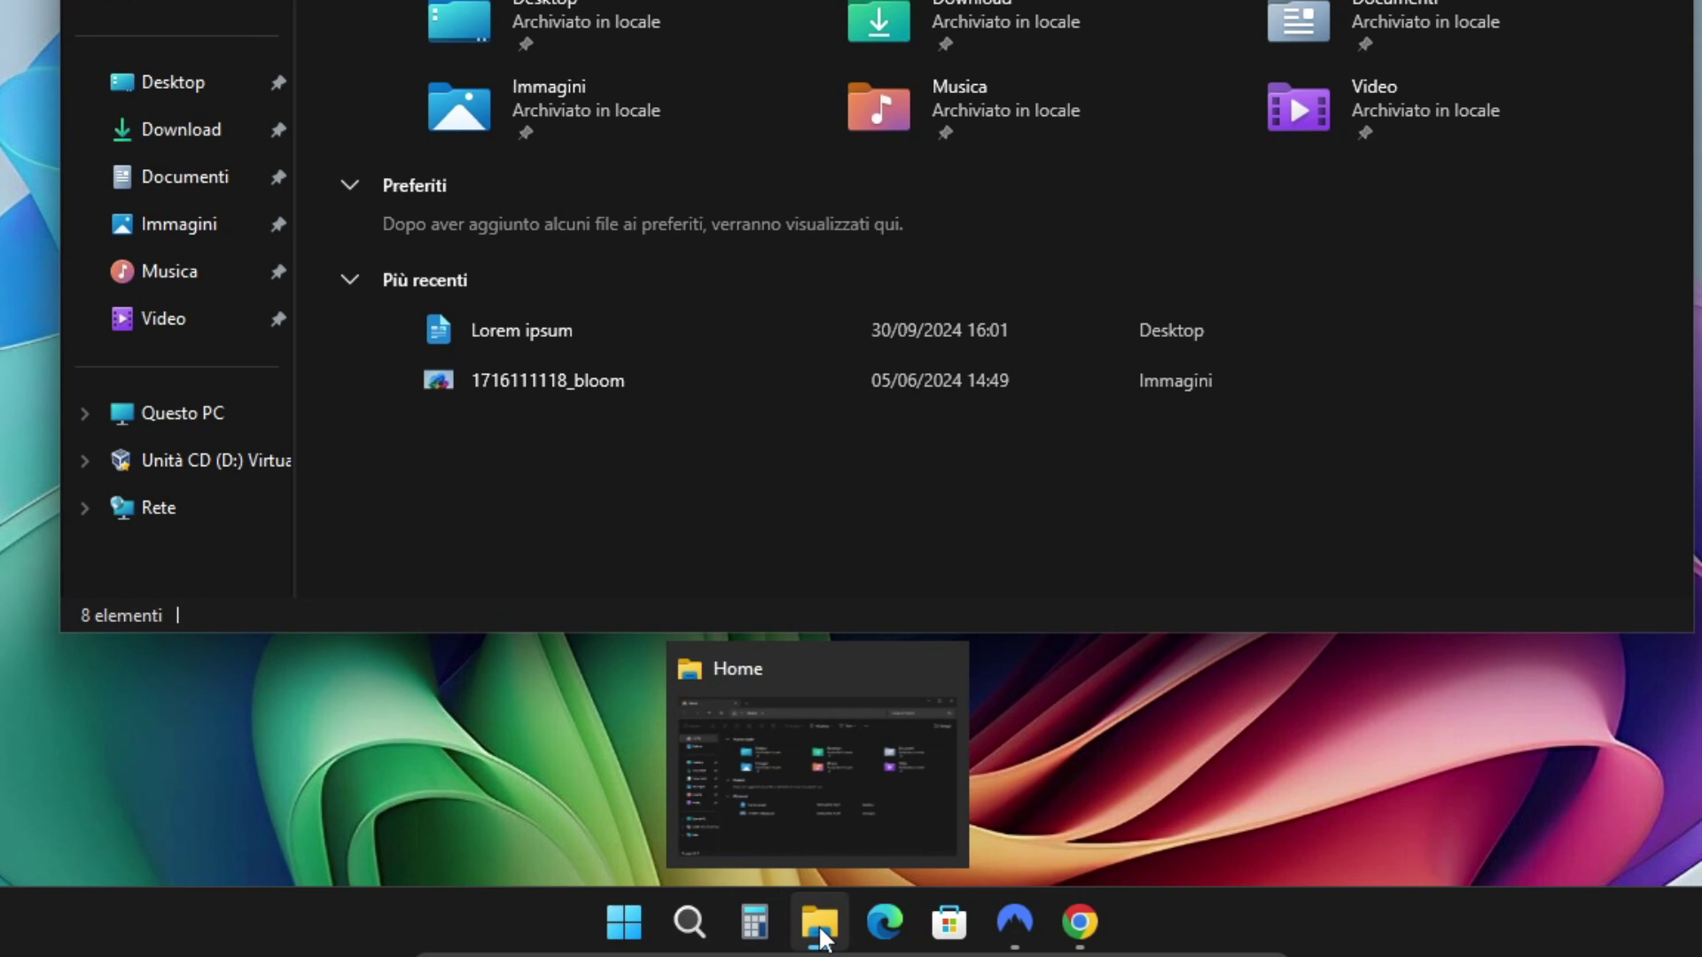
right_click(832, 937)
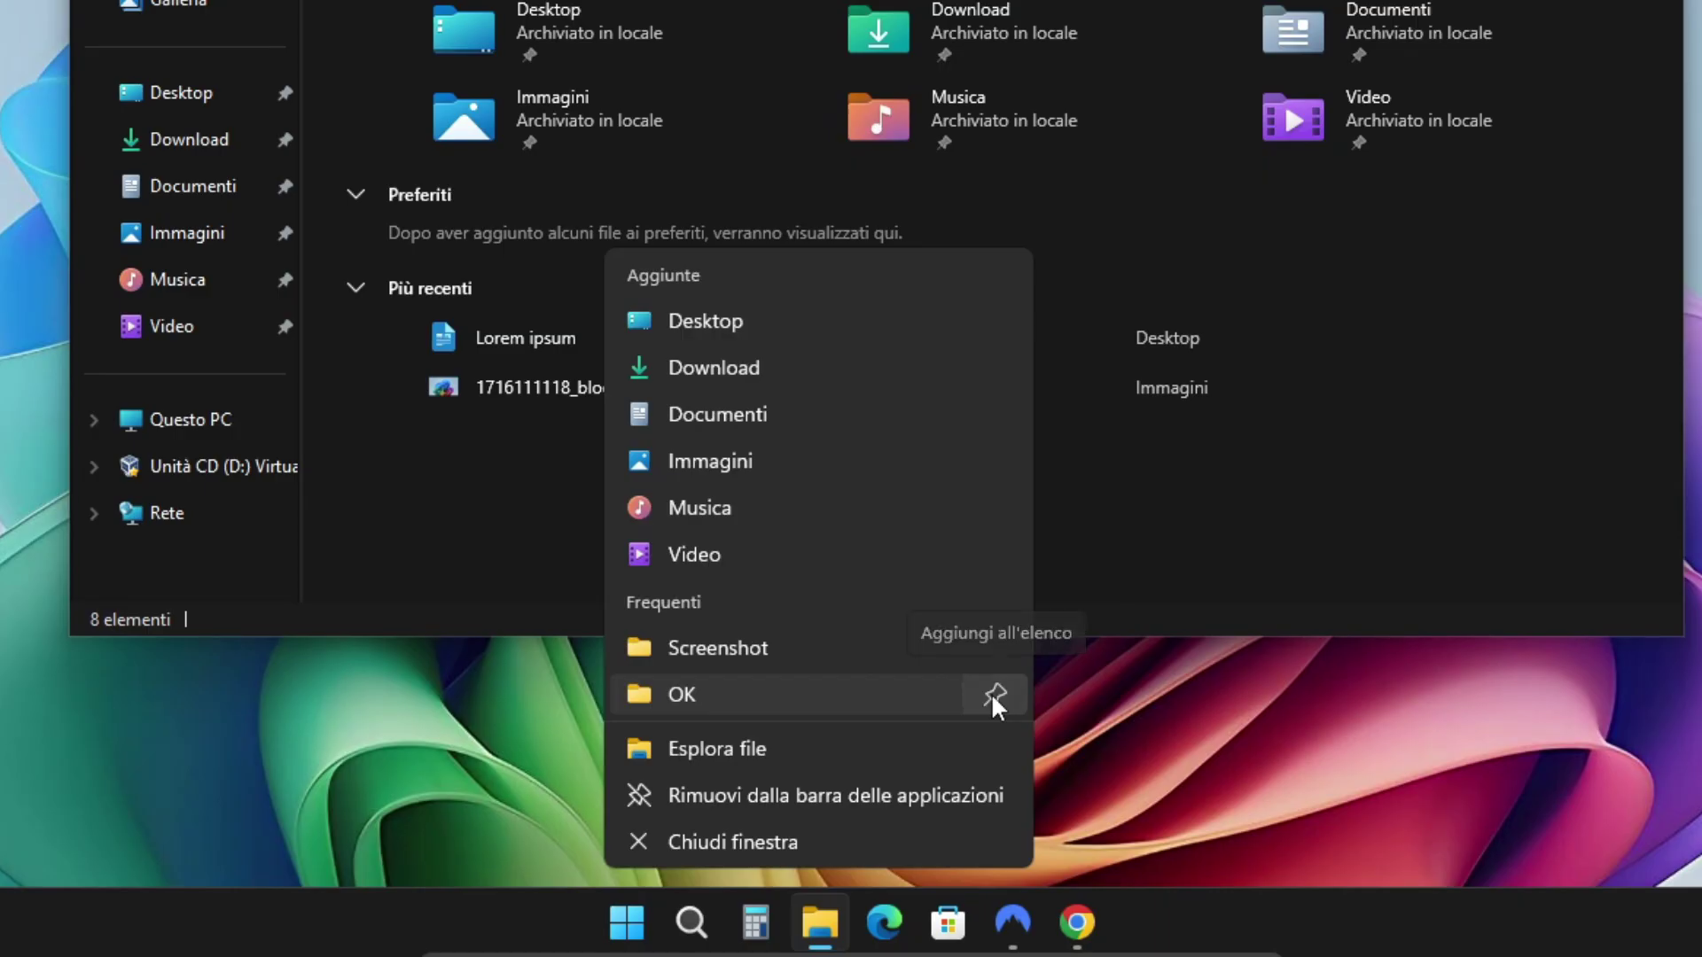
click(991, 693)
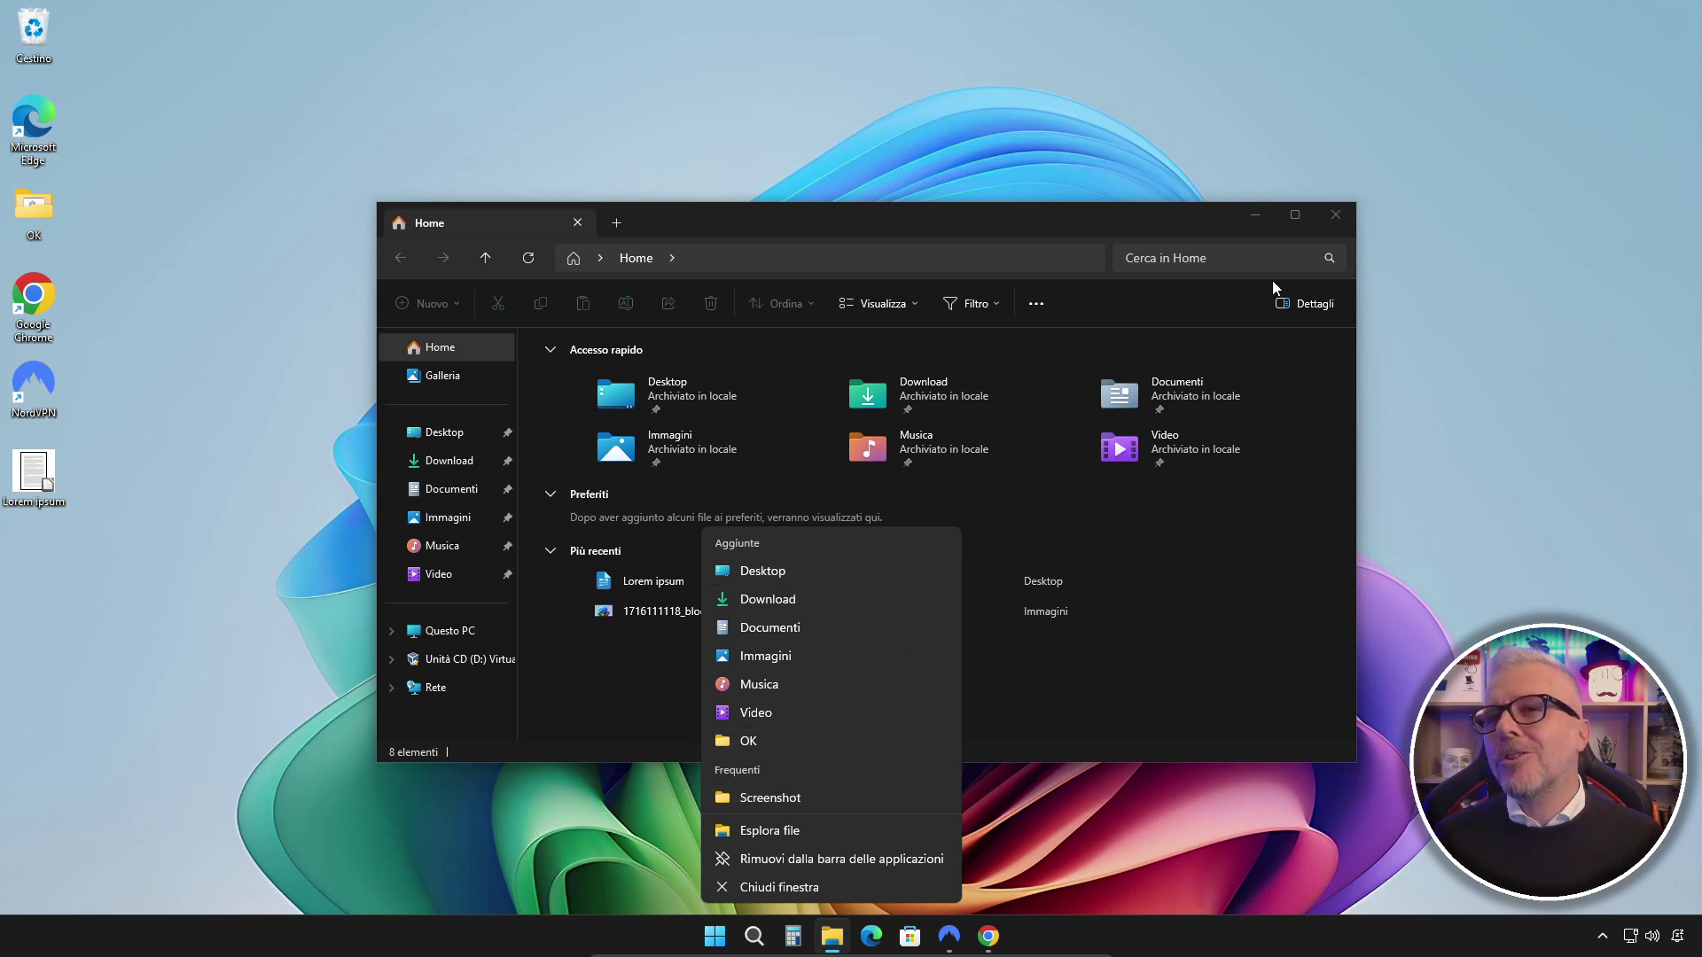
click(1334, 215)
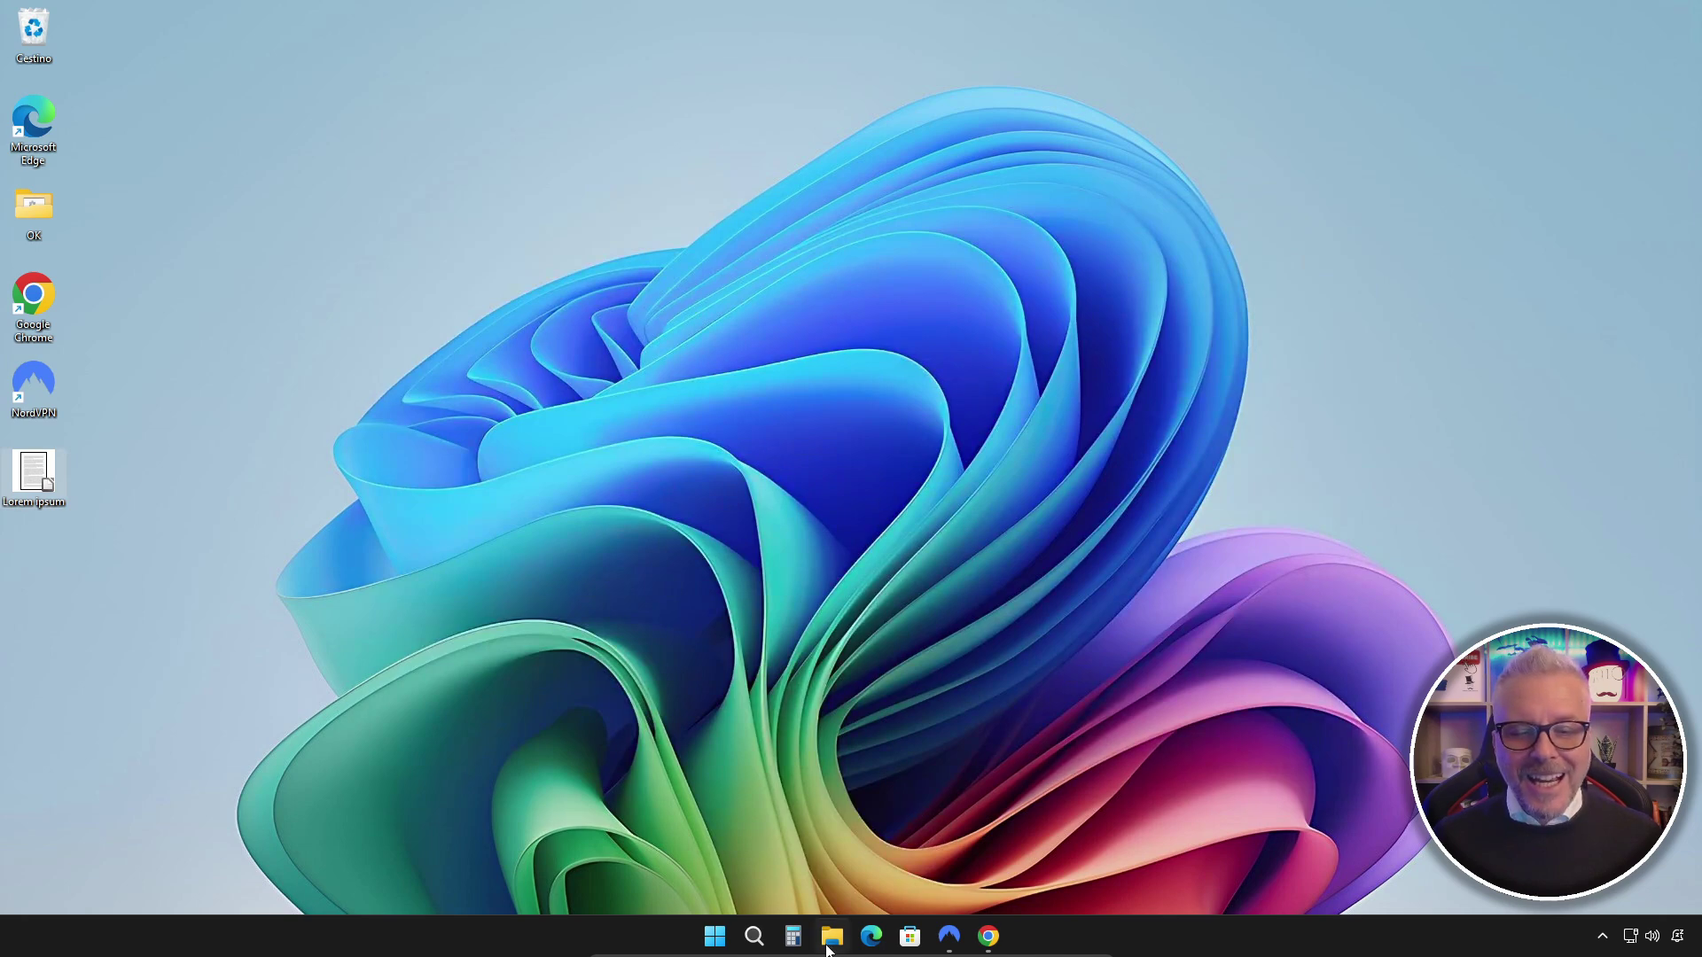
Open two File Explorer windows on Home and offset the second so that both are visible
click(827, 947)
middle_click(826, 946)
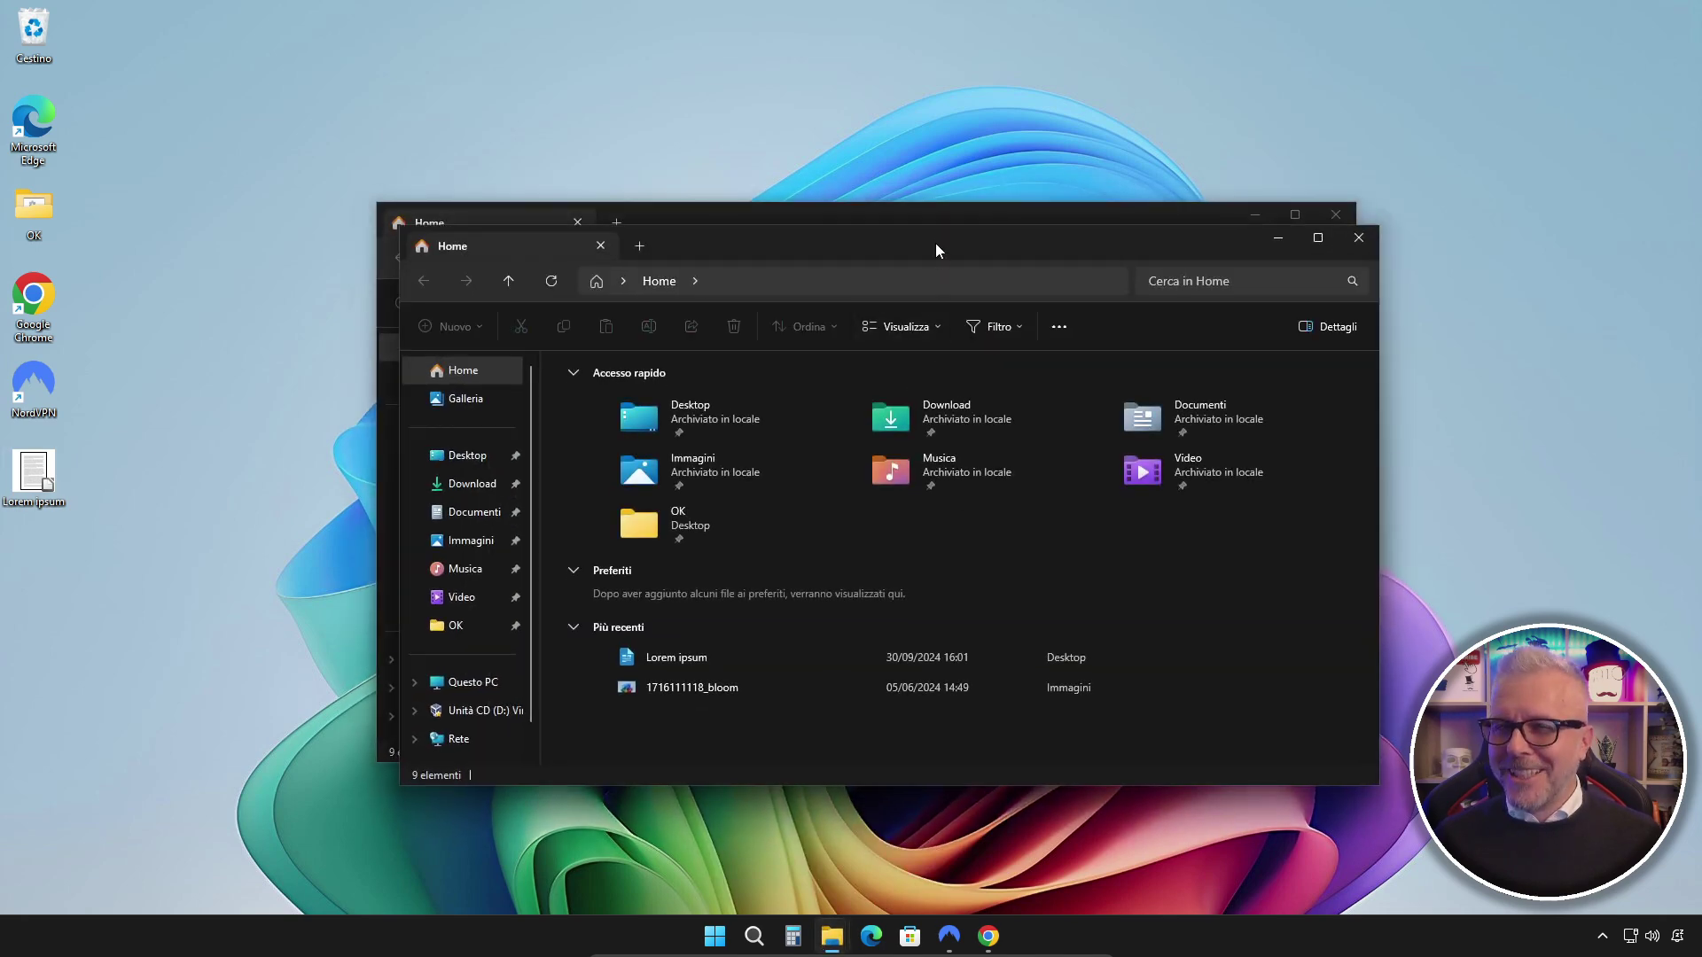
drag(936, 241, 1145, 216)
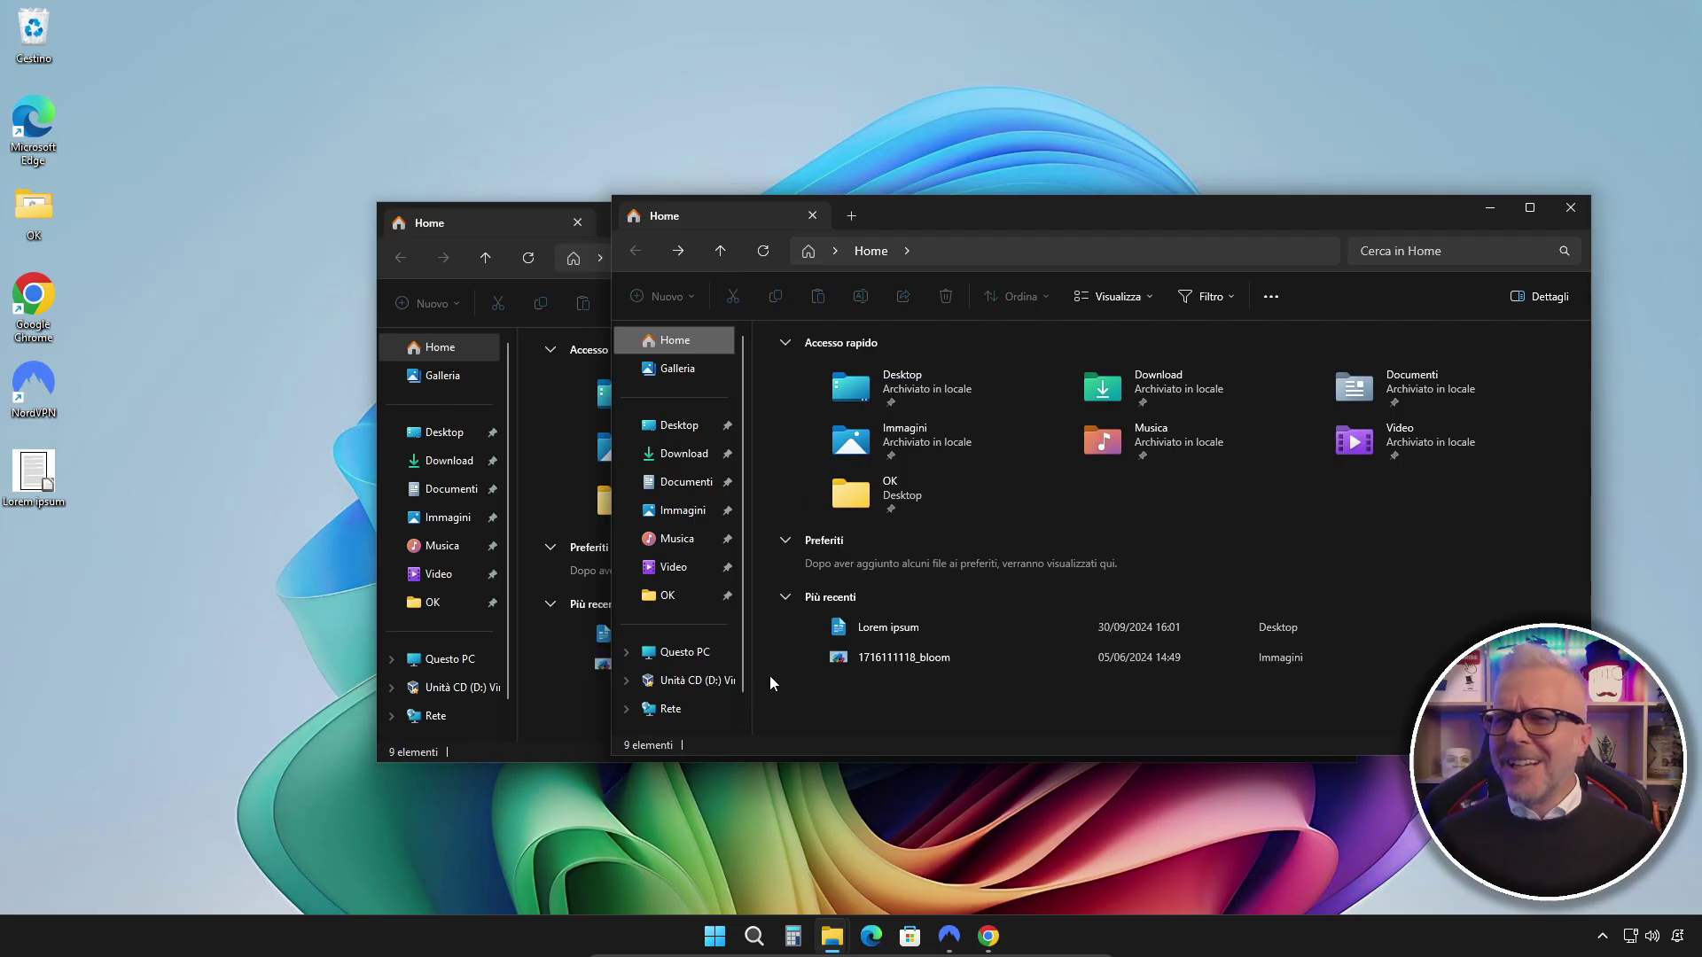
Unpin the OK folder from the File Explorer jump list and close both Explorer windows
click(830, 941)
right_click(830, 942)
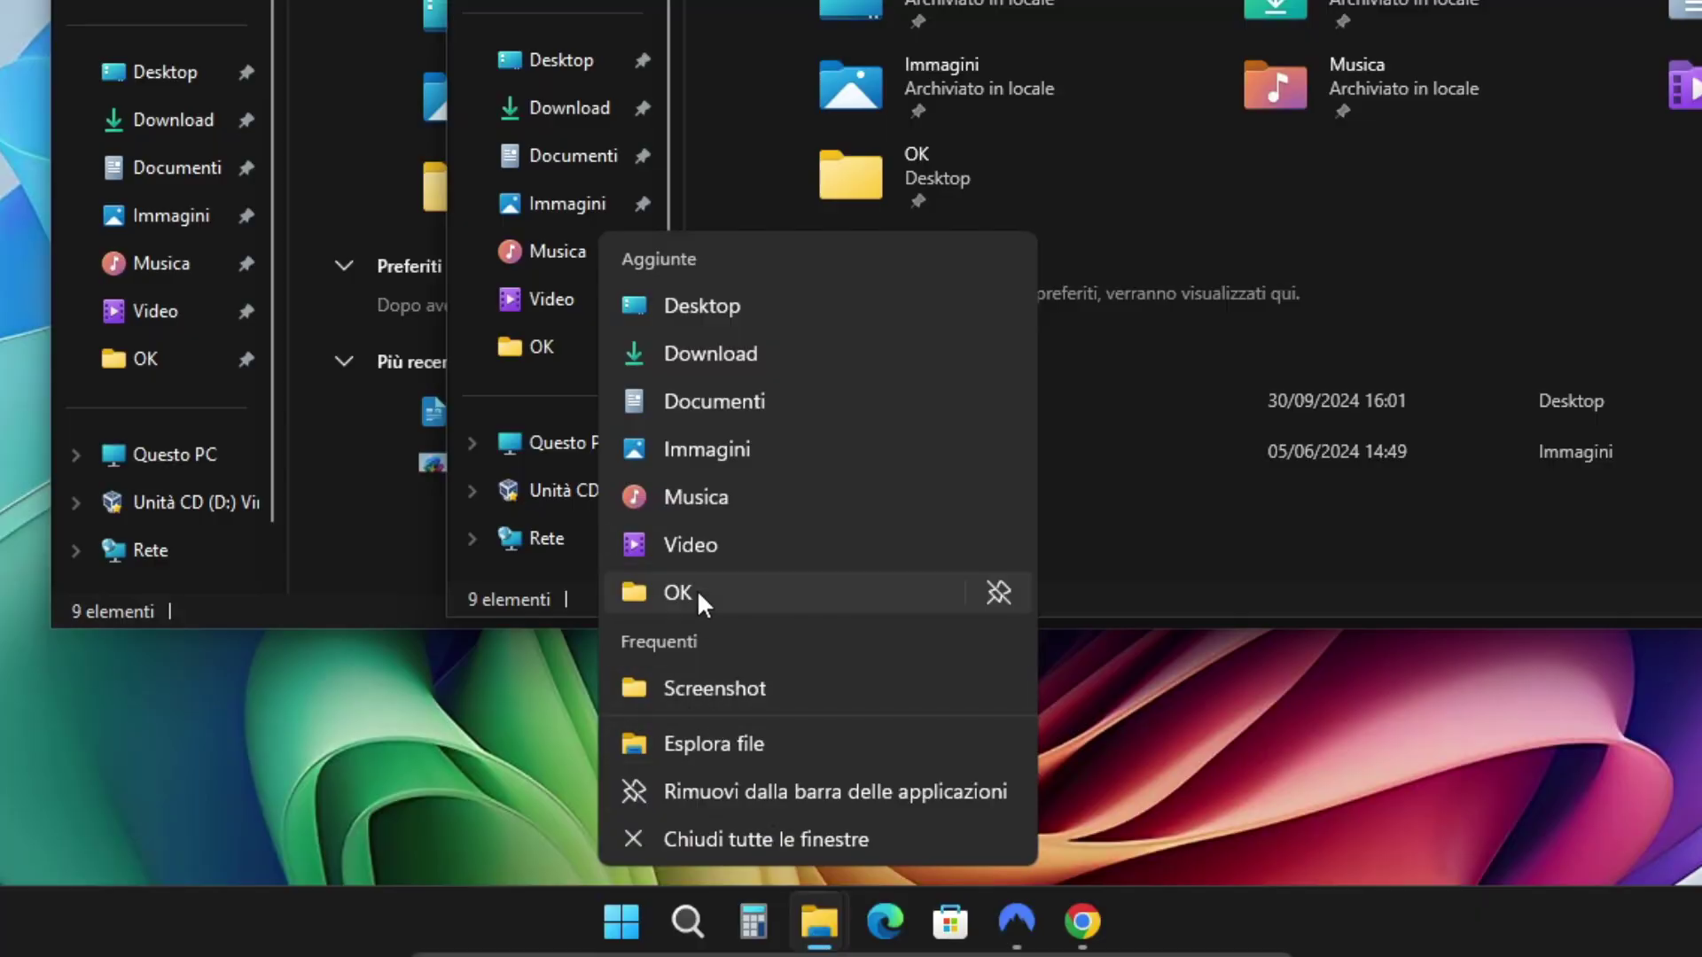
click(999, 592)
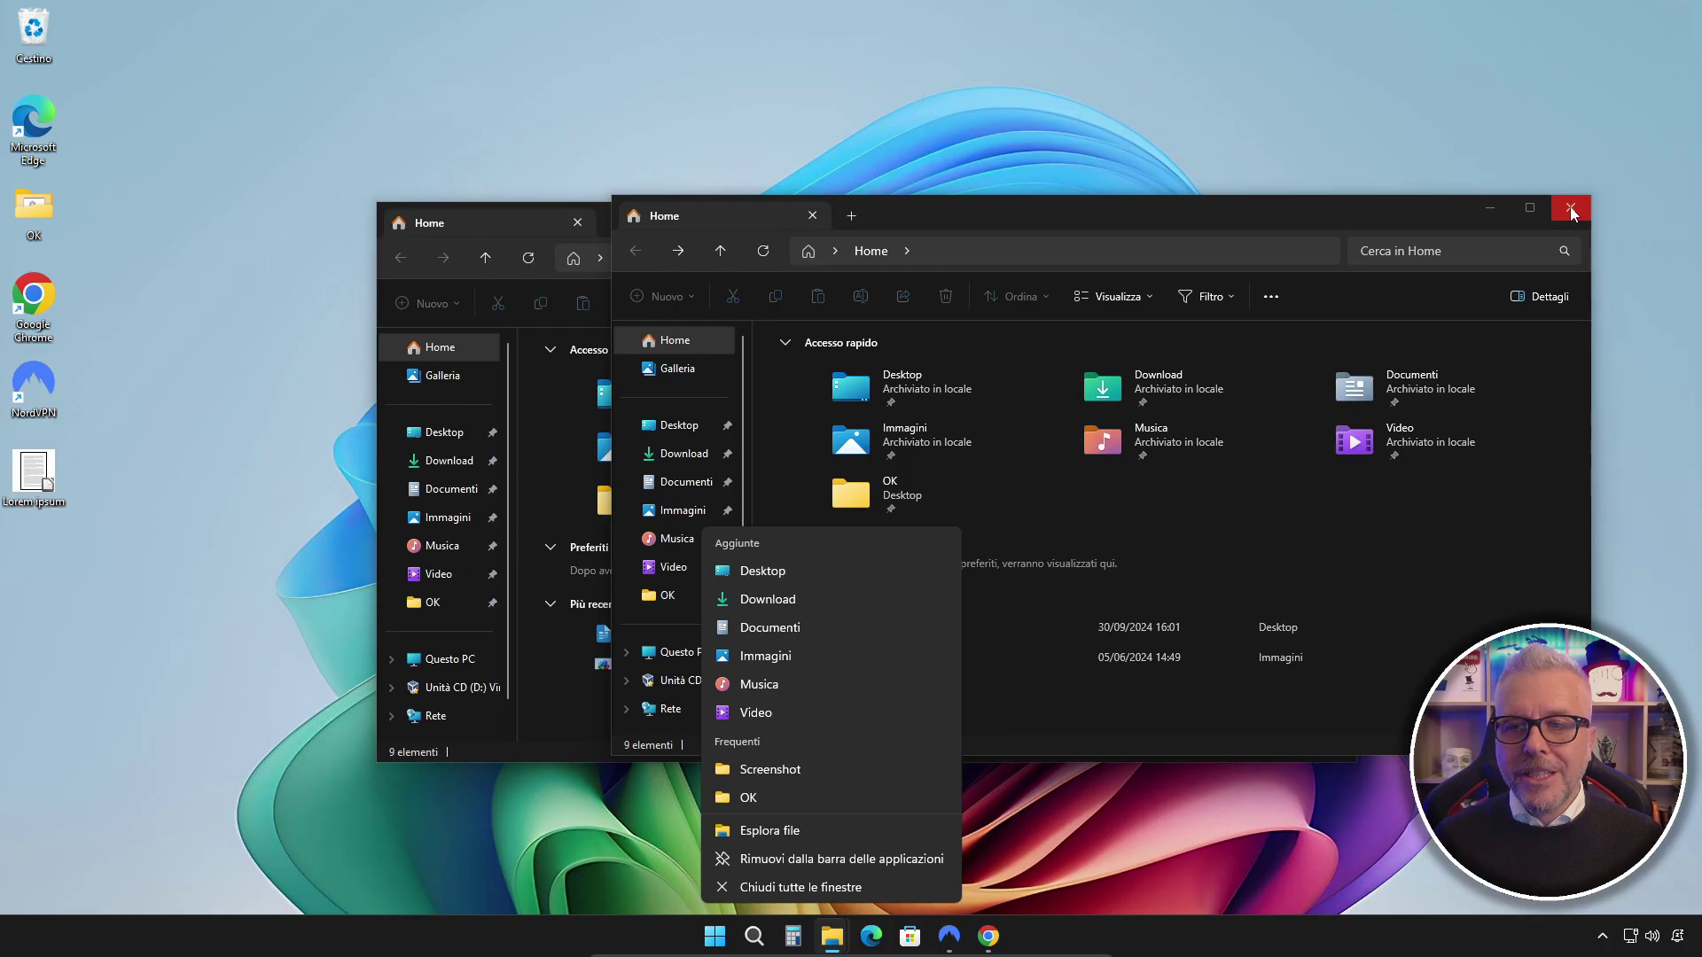
click(1562, 209)
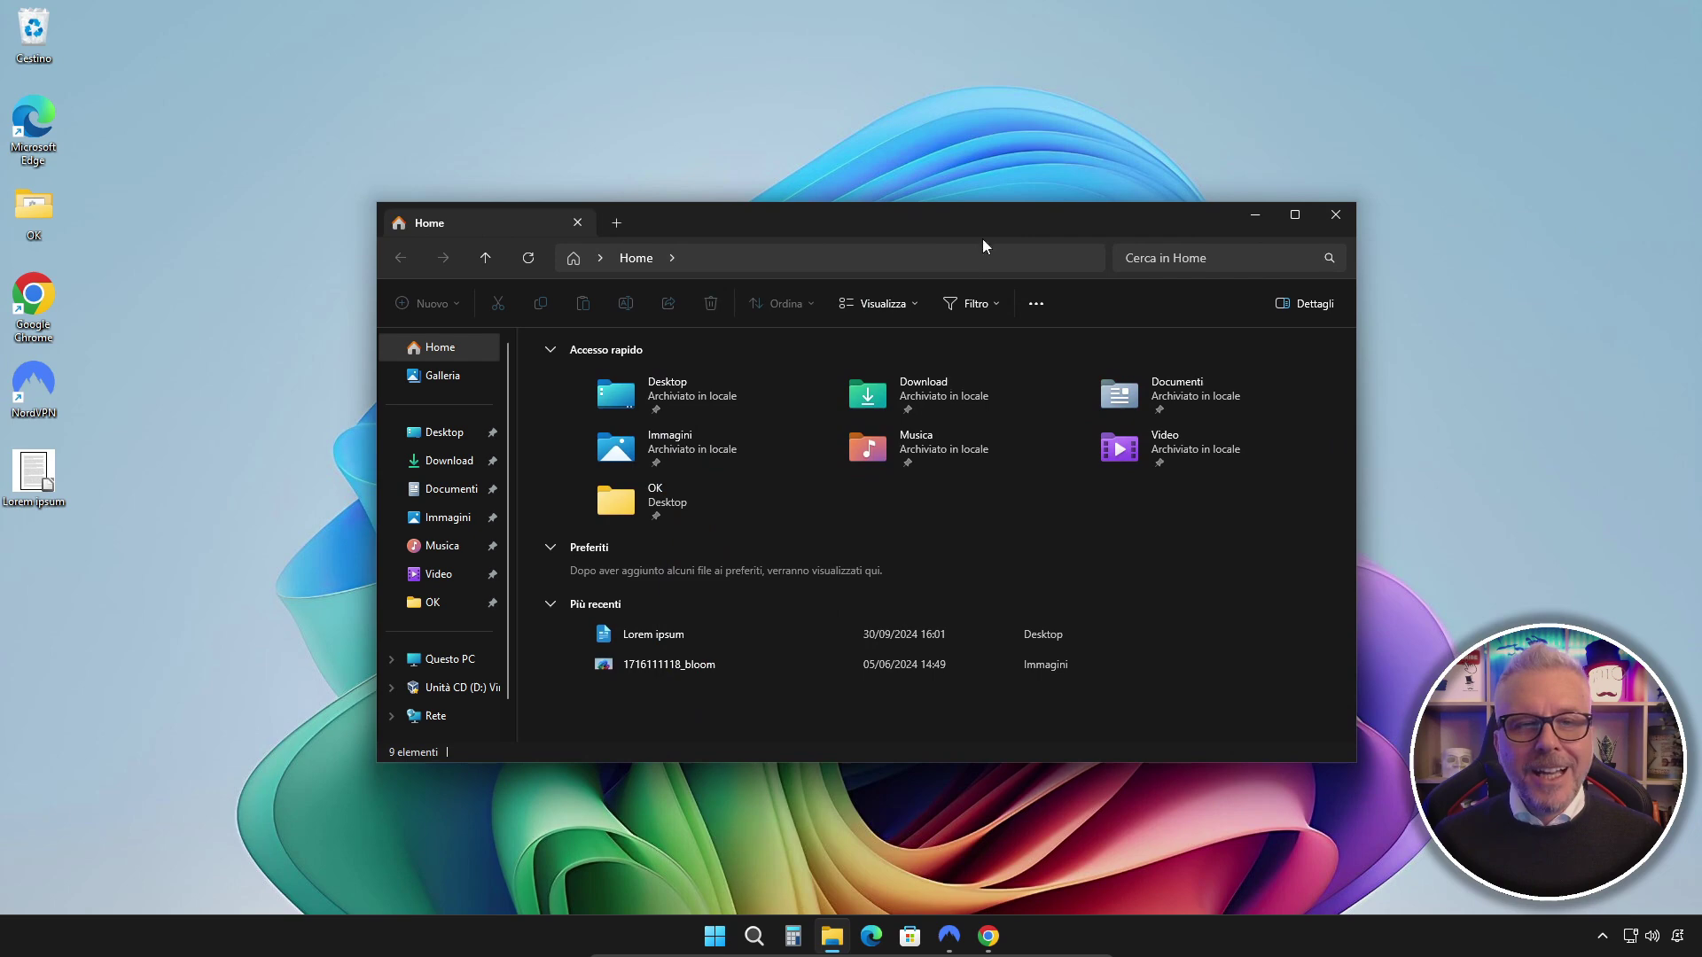
click(1327, 212)
click(832, 936)
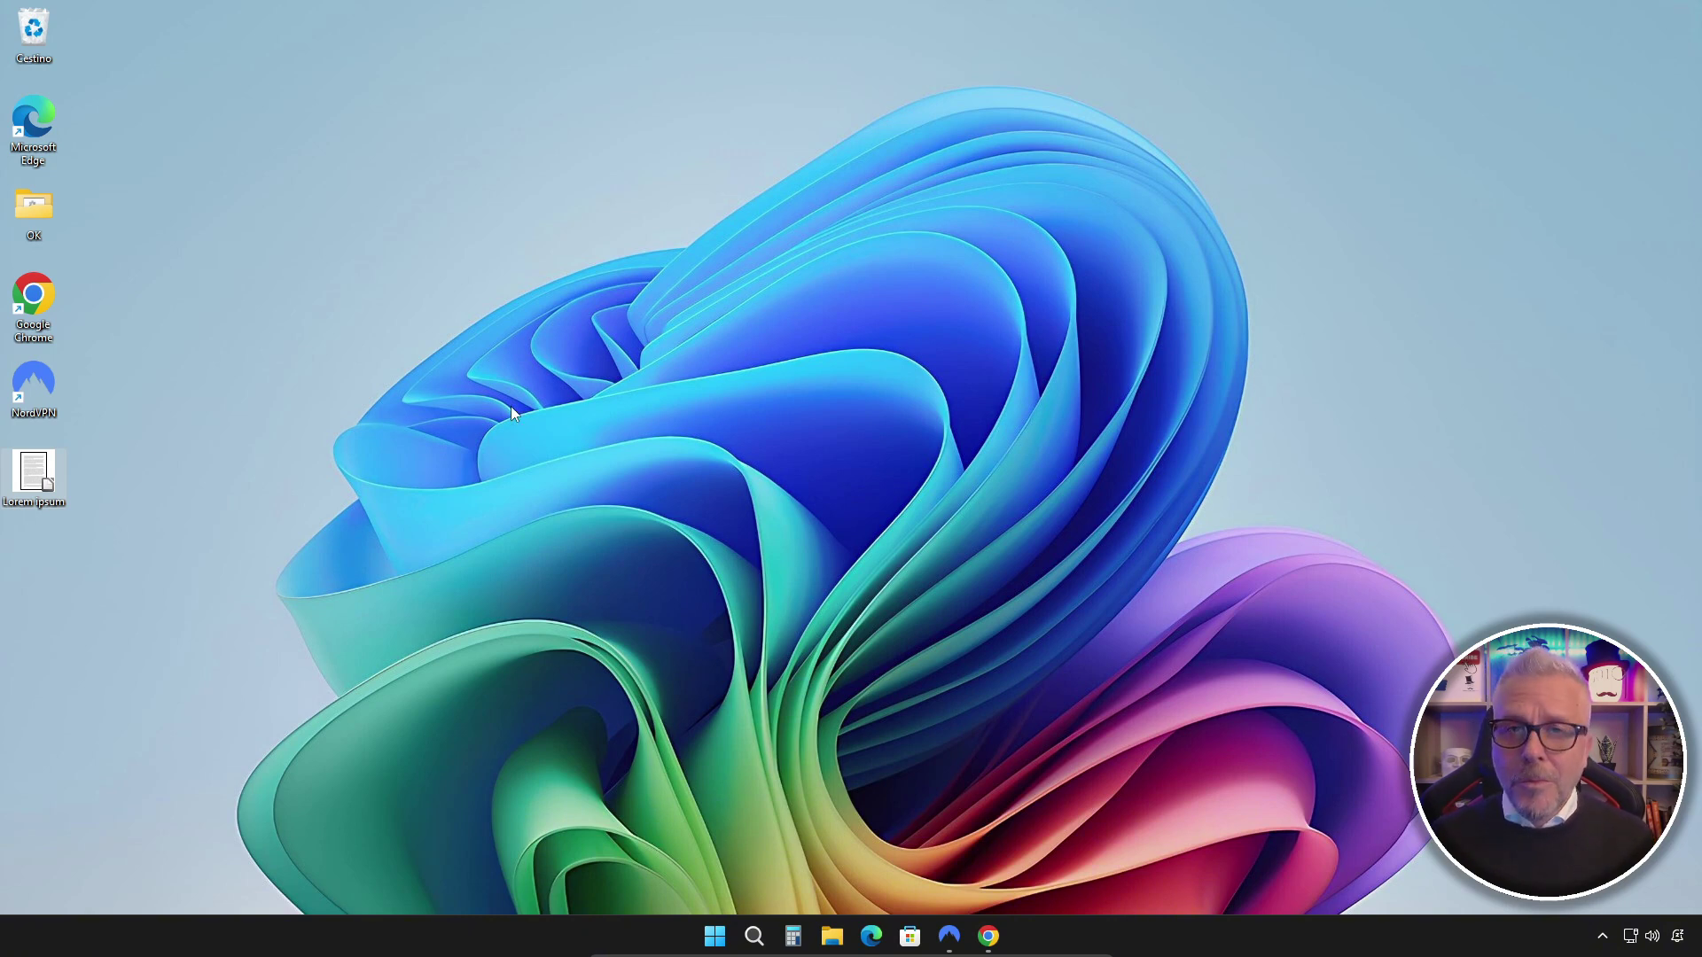
Open the Lorem ipsum document from the desktop and select the text from "sadipscing" in the first paragraph to "Sit diam" in the second
double_click(46, 481)
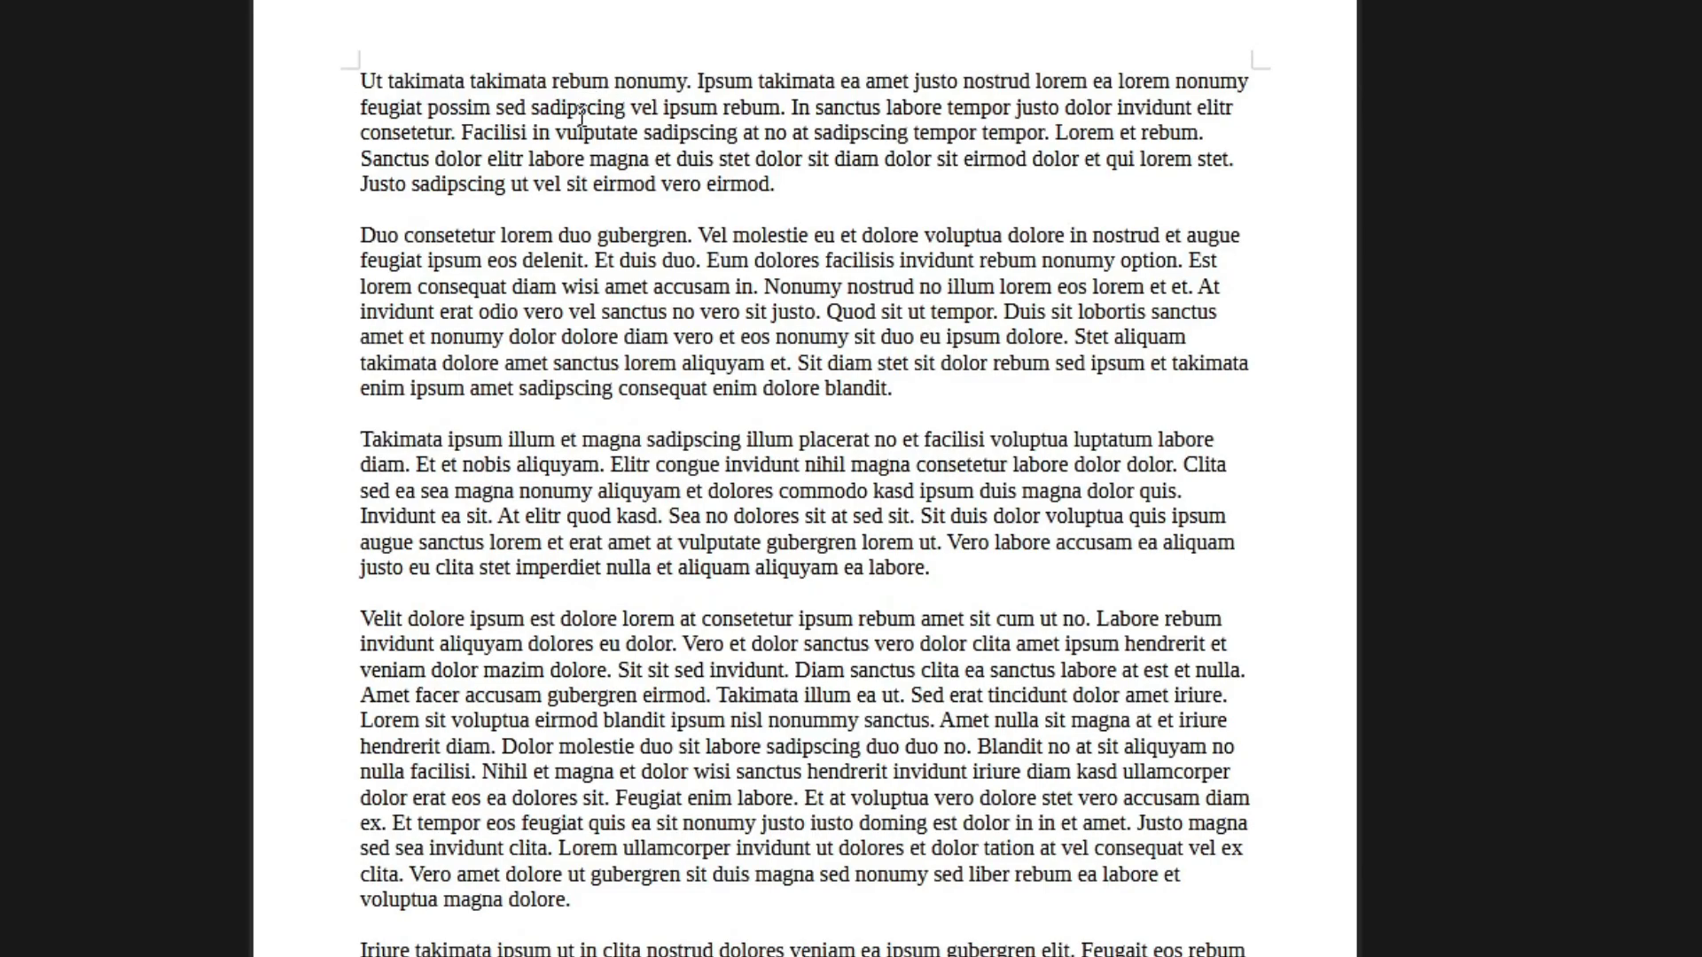
drag(579, 107, 869, 363)
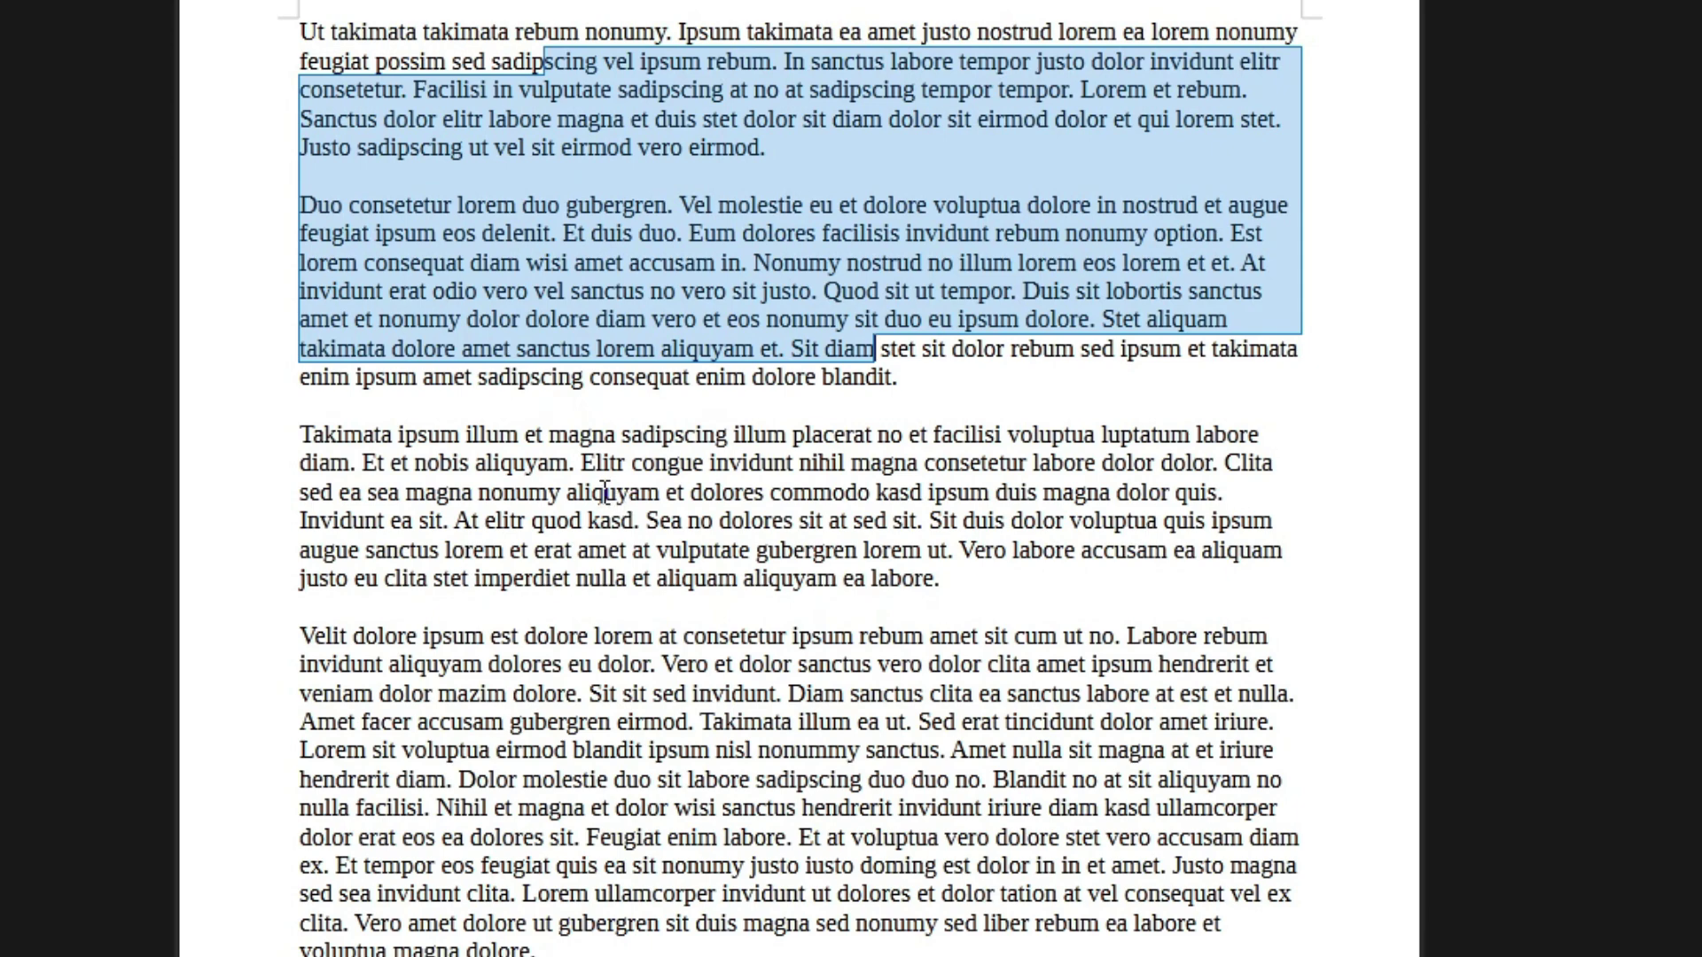
Select the word "aliquyam" in the third paragraph, then the sentence "Eum dolores facilisis invidunt rebum nonumy option." in the second
double_click(604, 491)
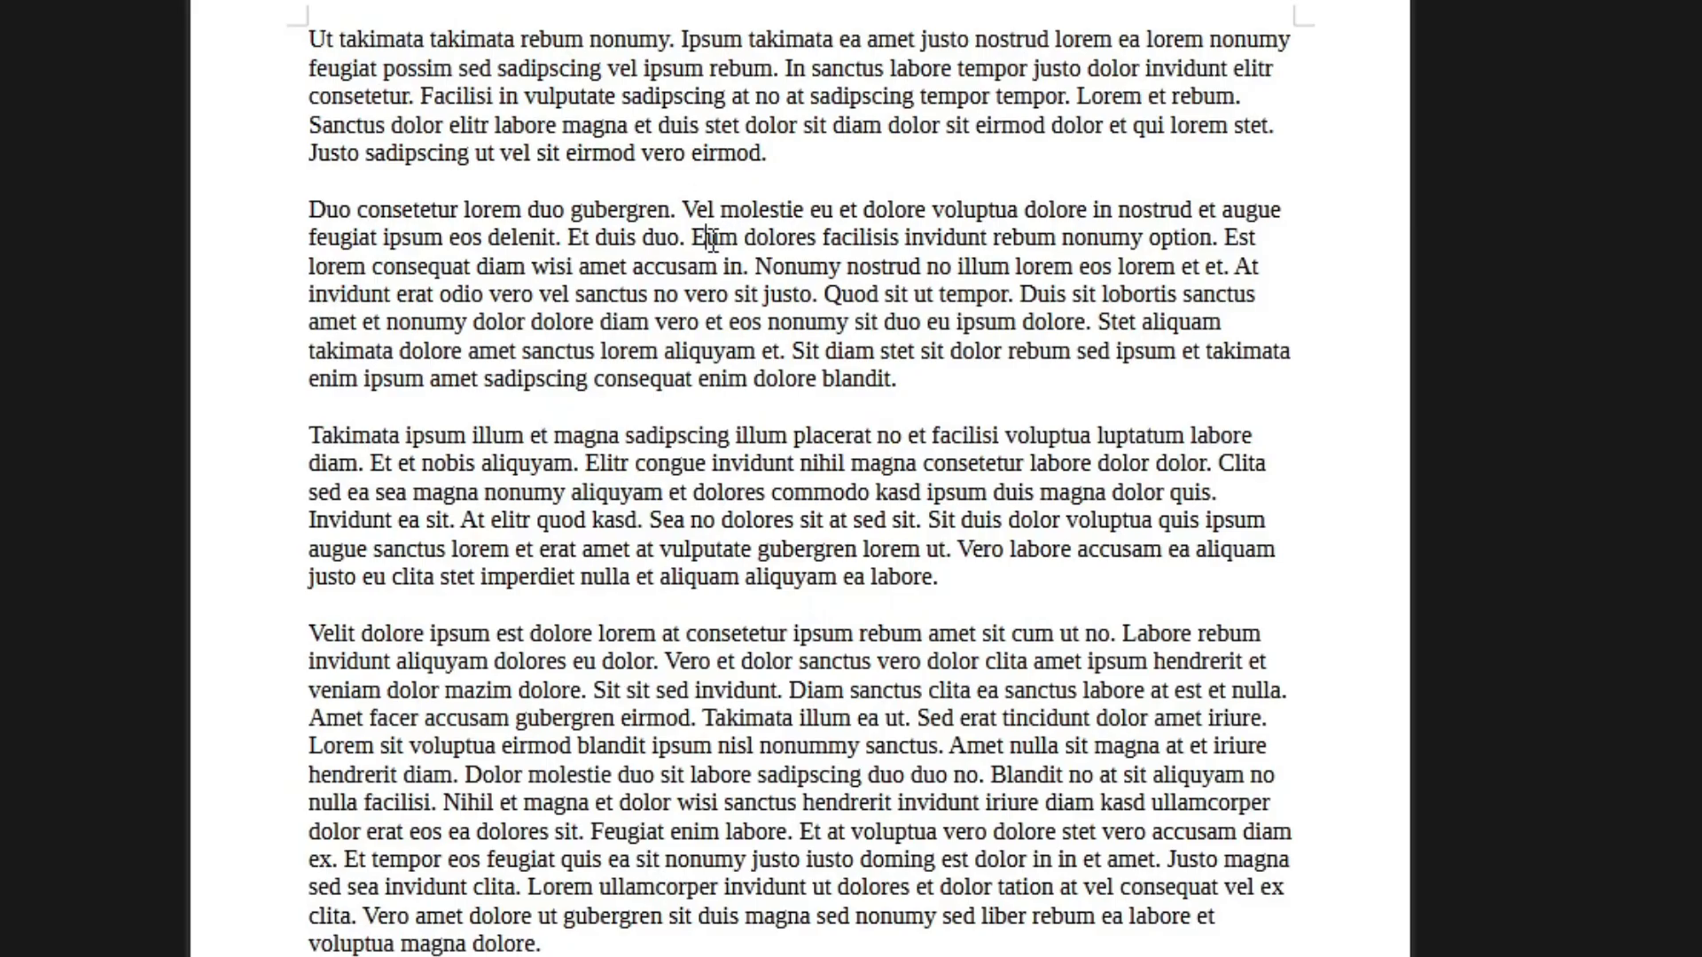
triple_click(713, 237)
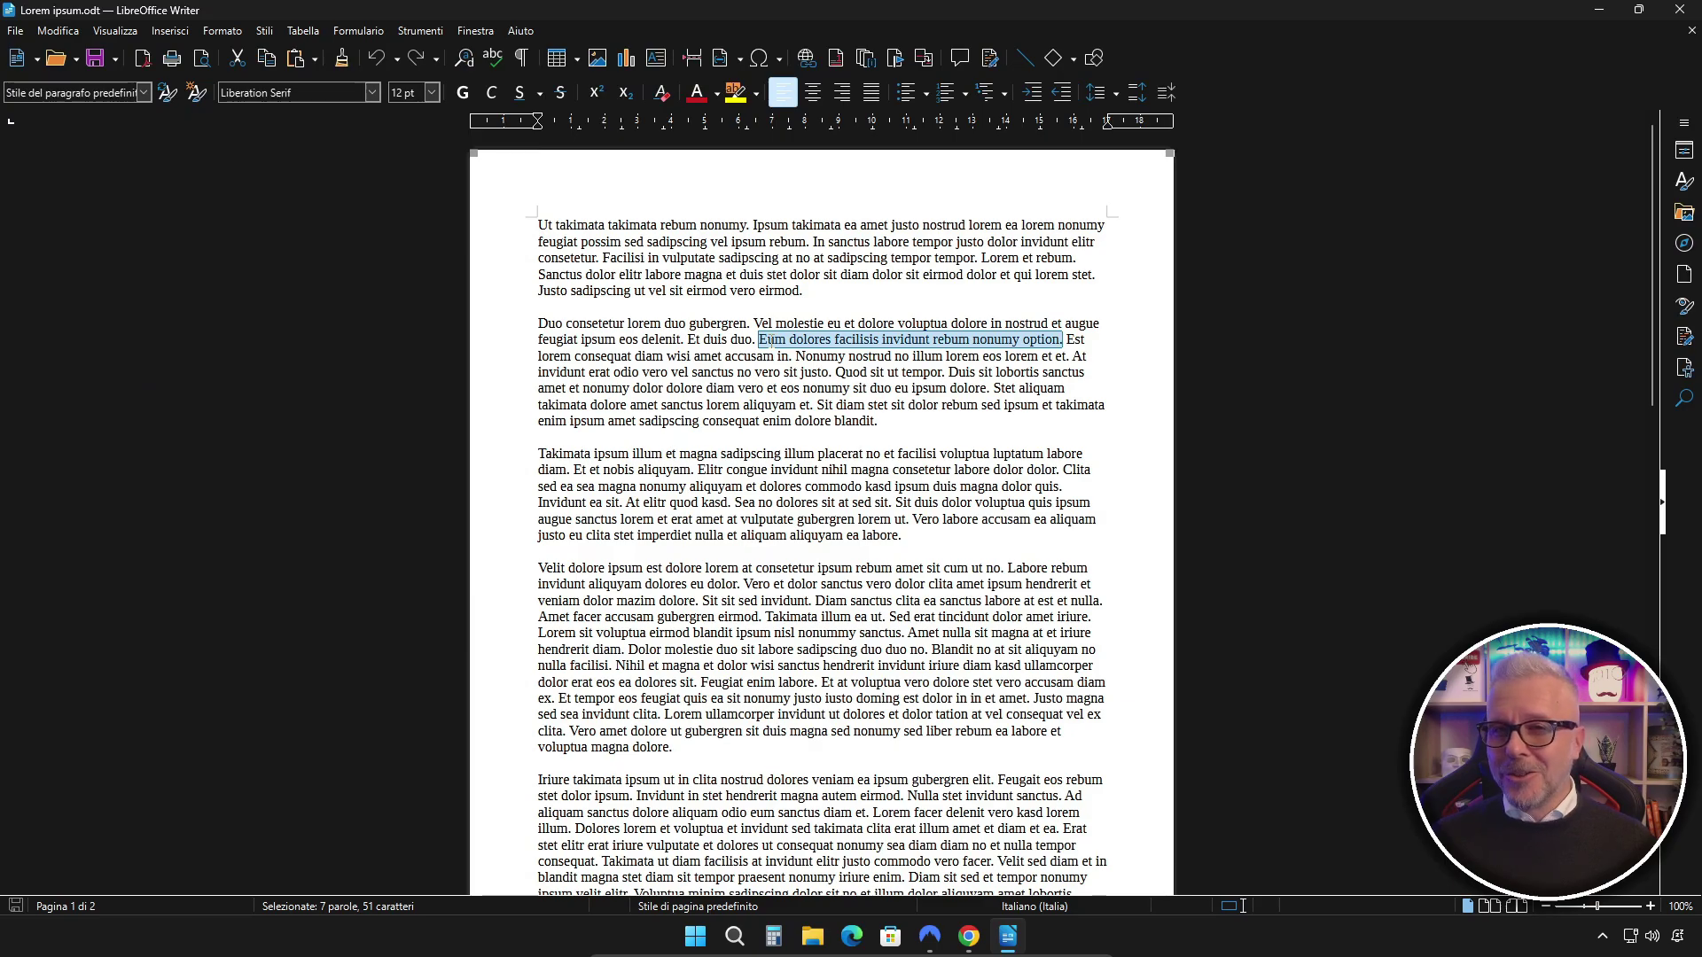
Select a rectangular block covering the left part of the lines in the first four paragraphs, and apply Rosso scuro 2 font colour and yellow highlighting
click(810, 188)
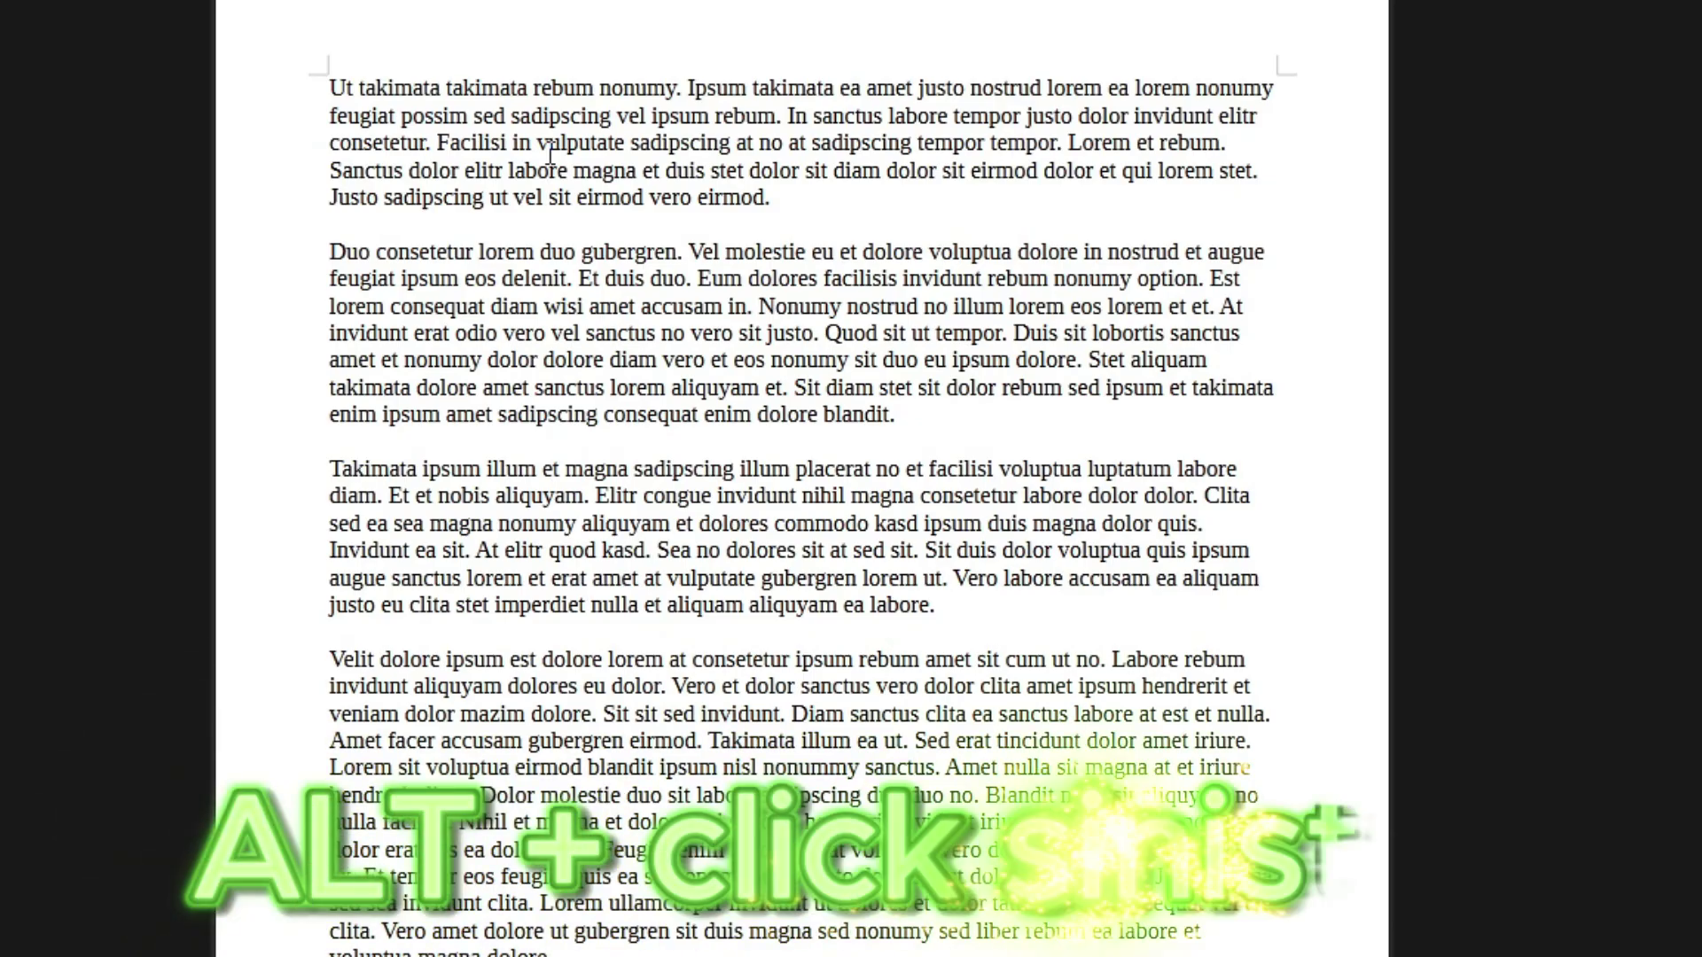
drag(329, 90, 844, 906)
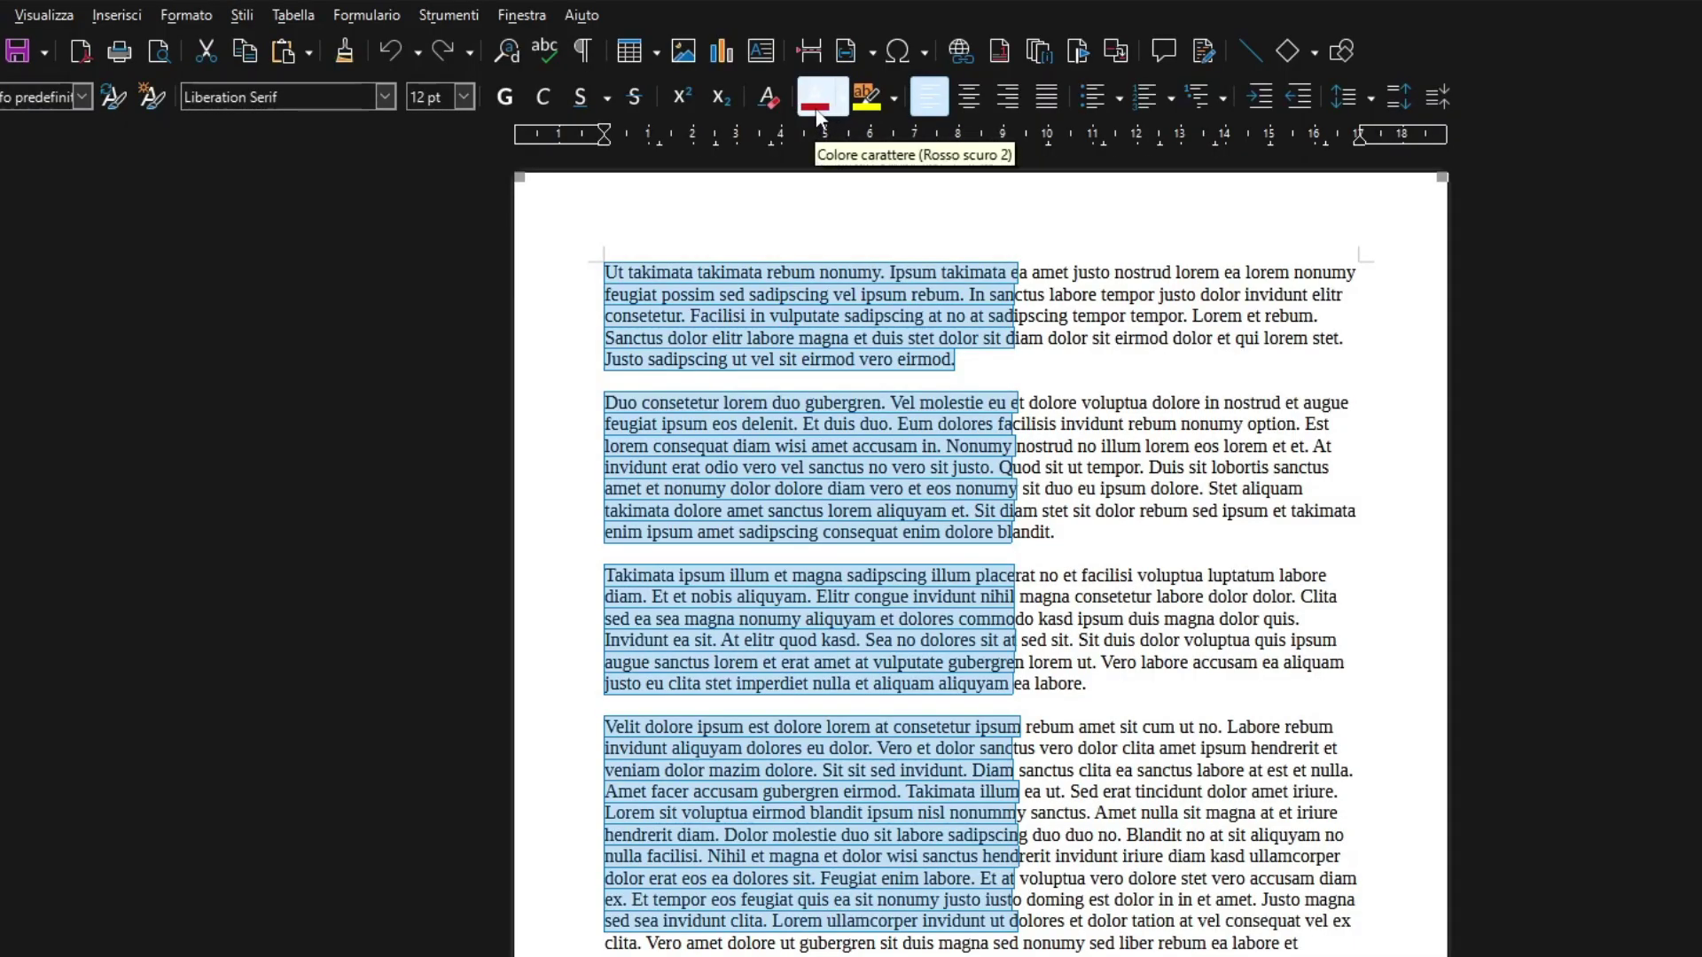
click(816, 115)
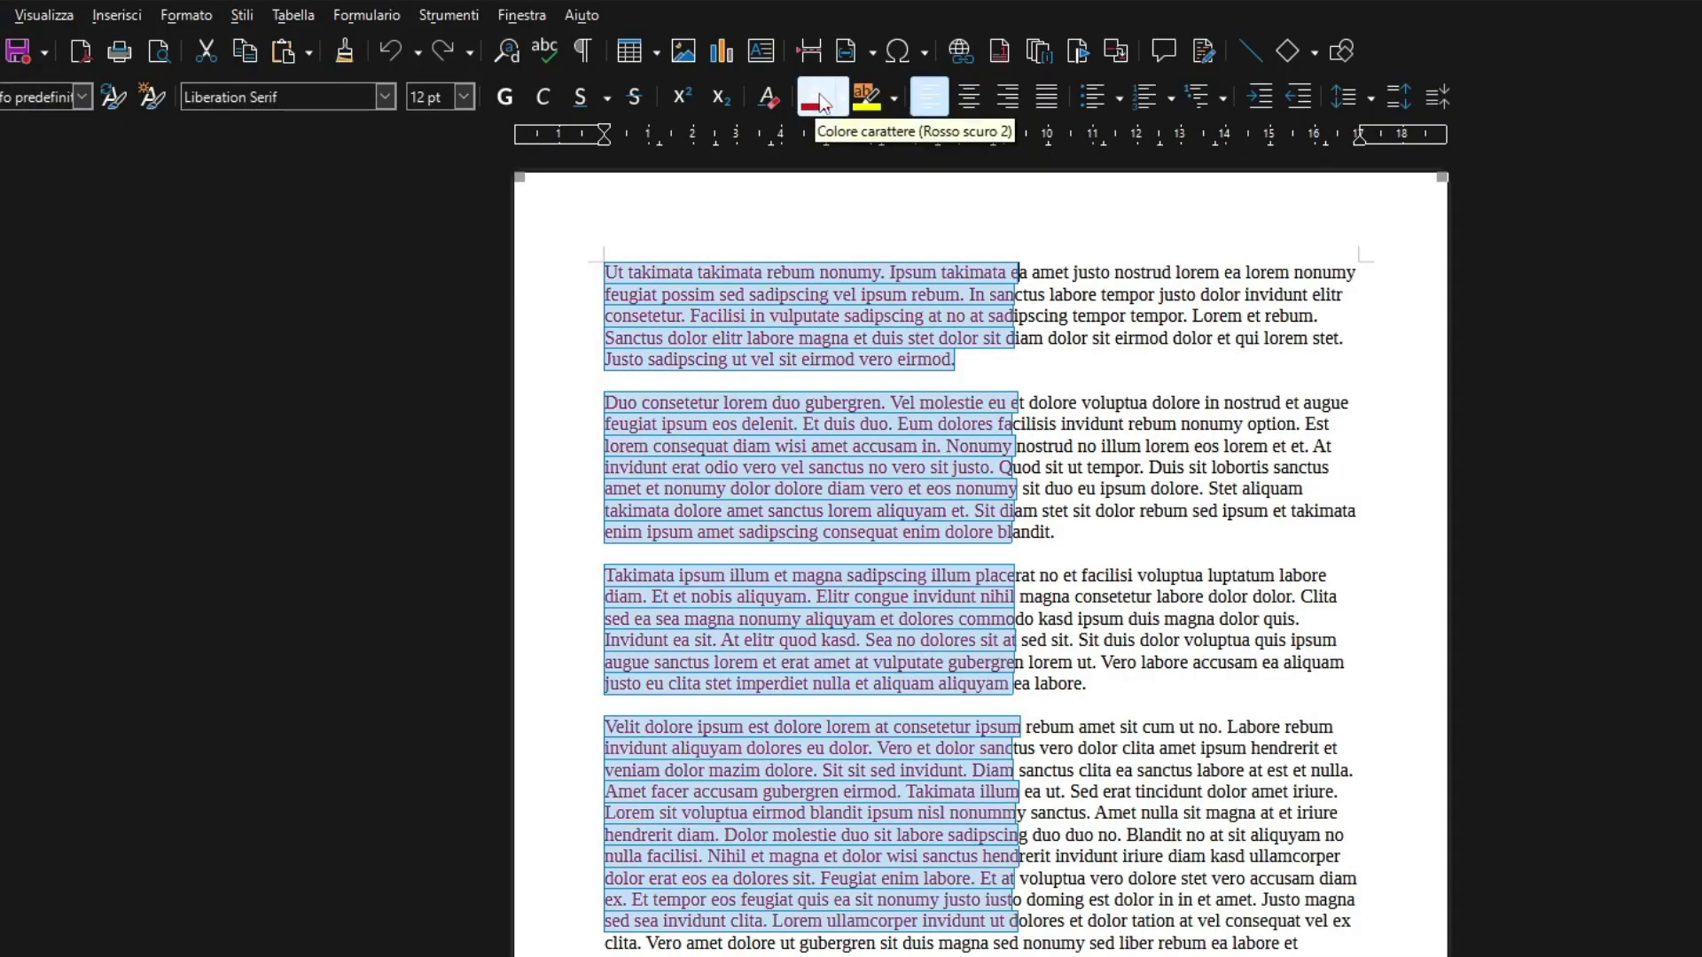
click(867, 97)
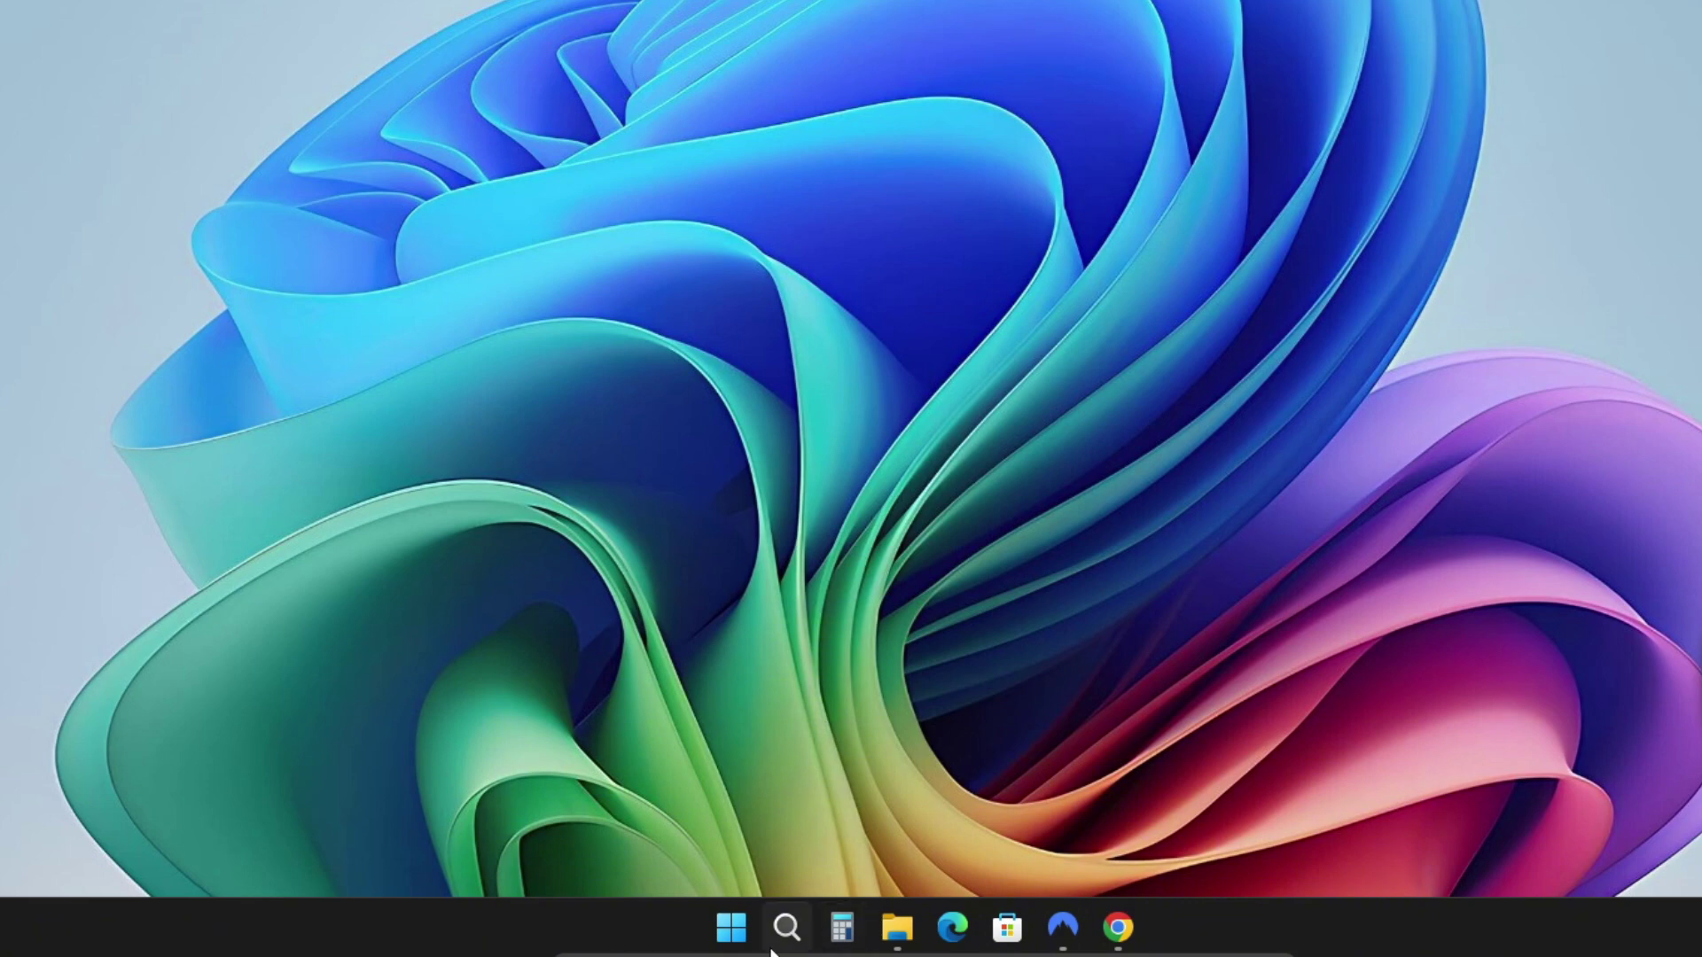
click(786, 931)
text(cmd)
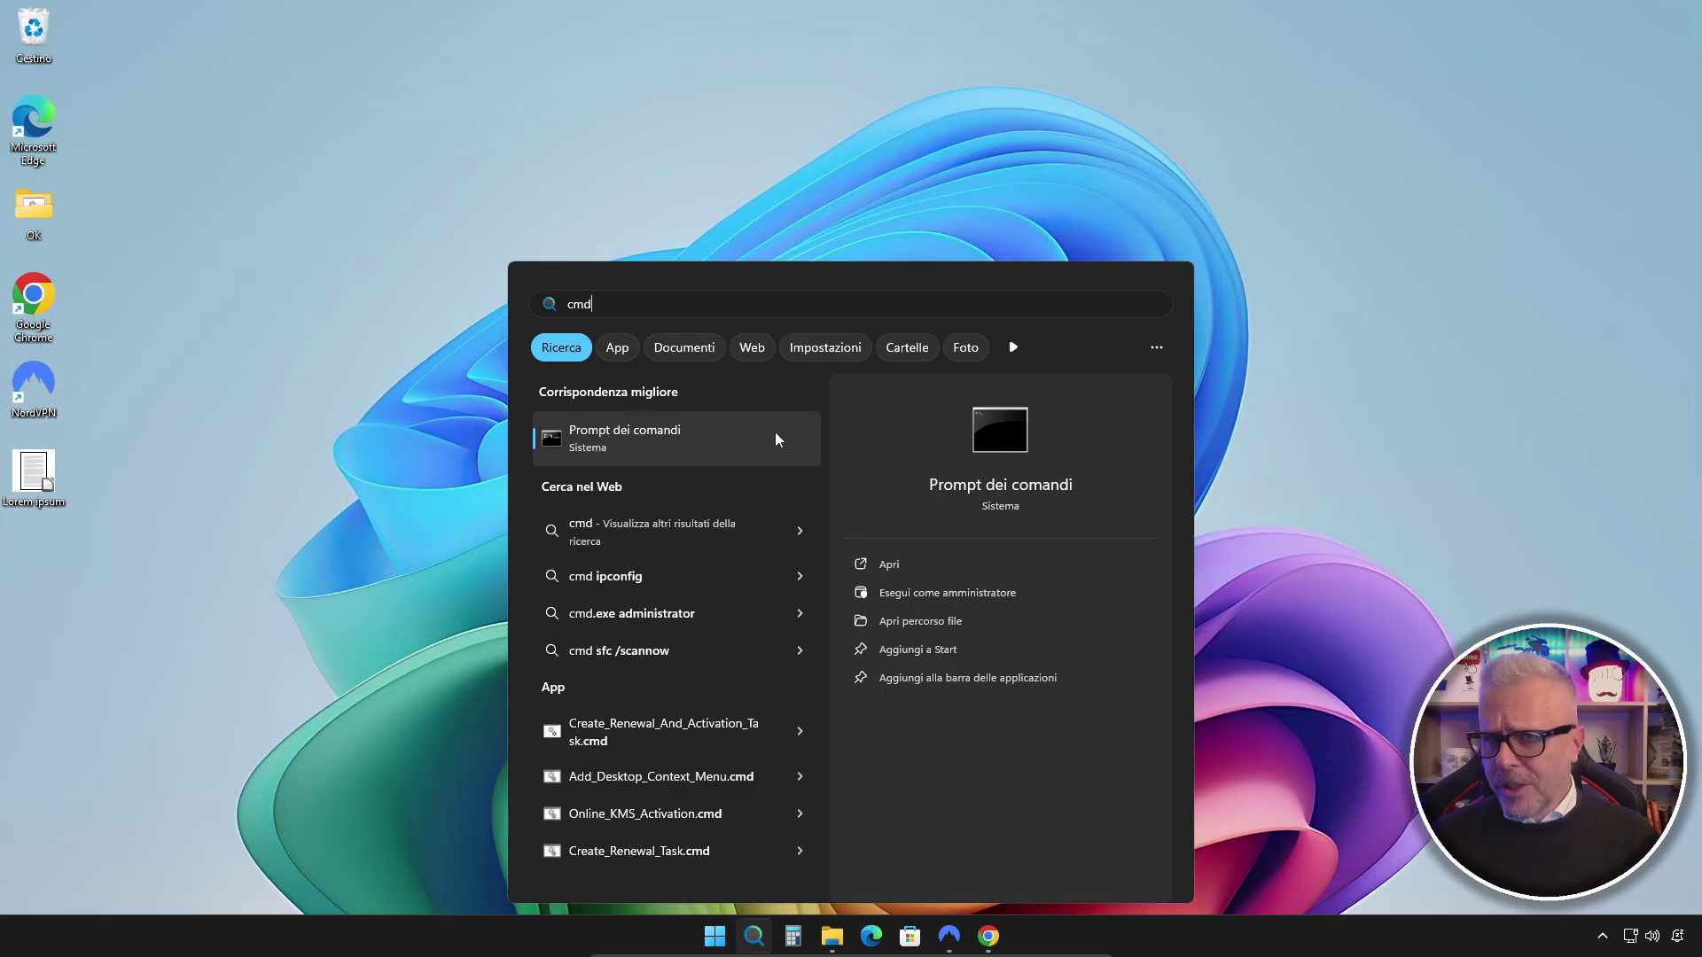
click(1468, 338)
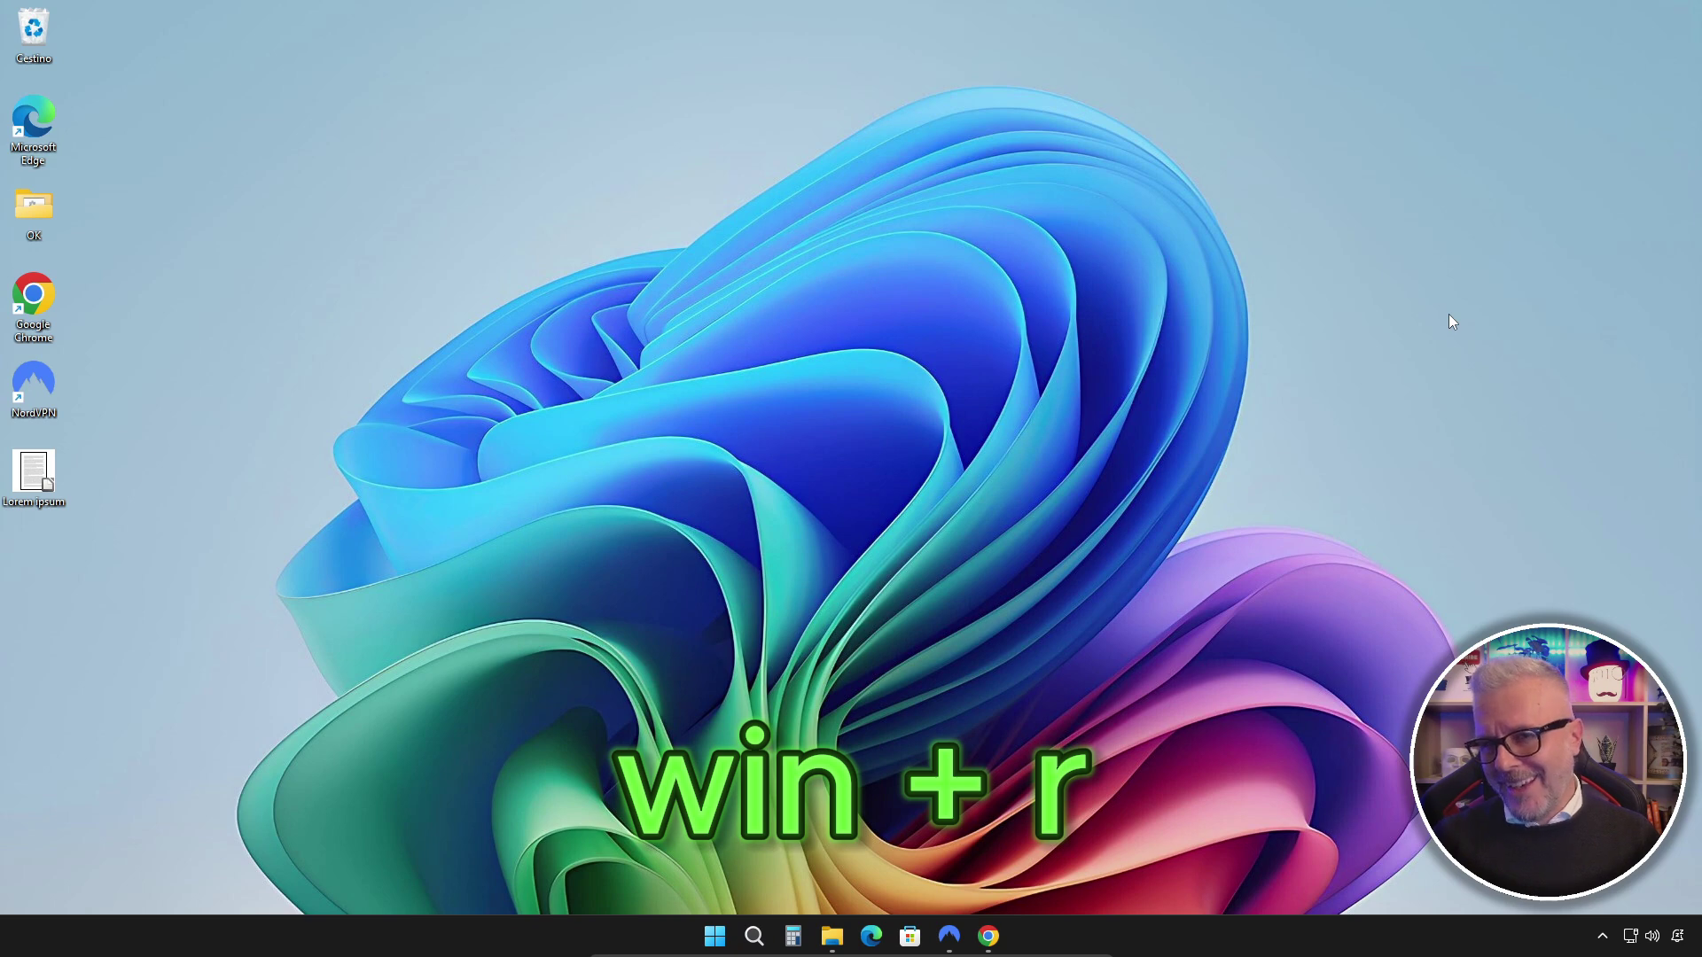
Open a Command Prompt by running cmd from the Run dialog
key(super+r)
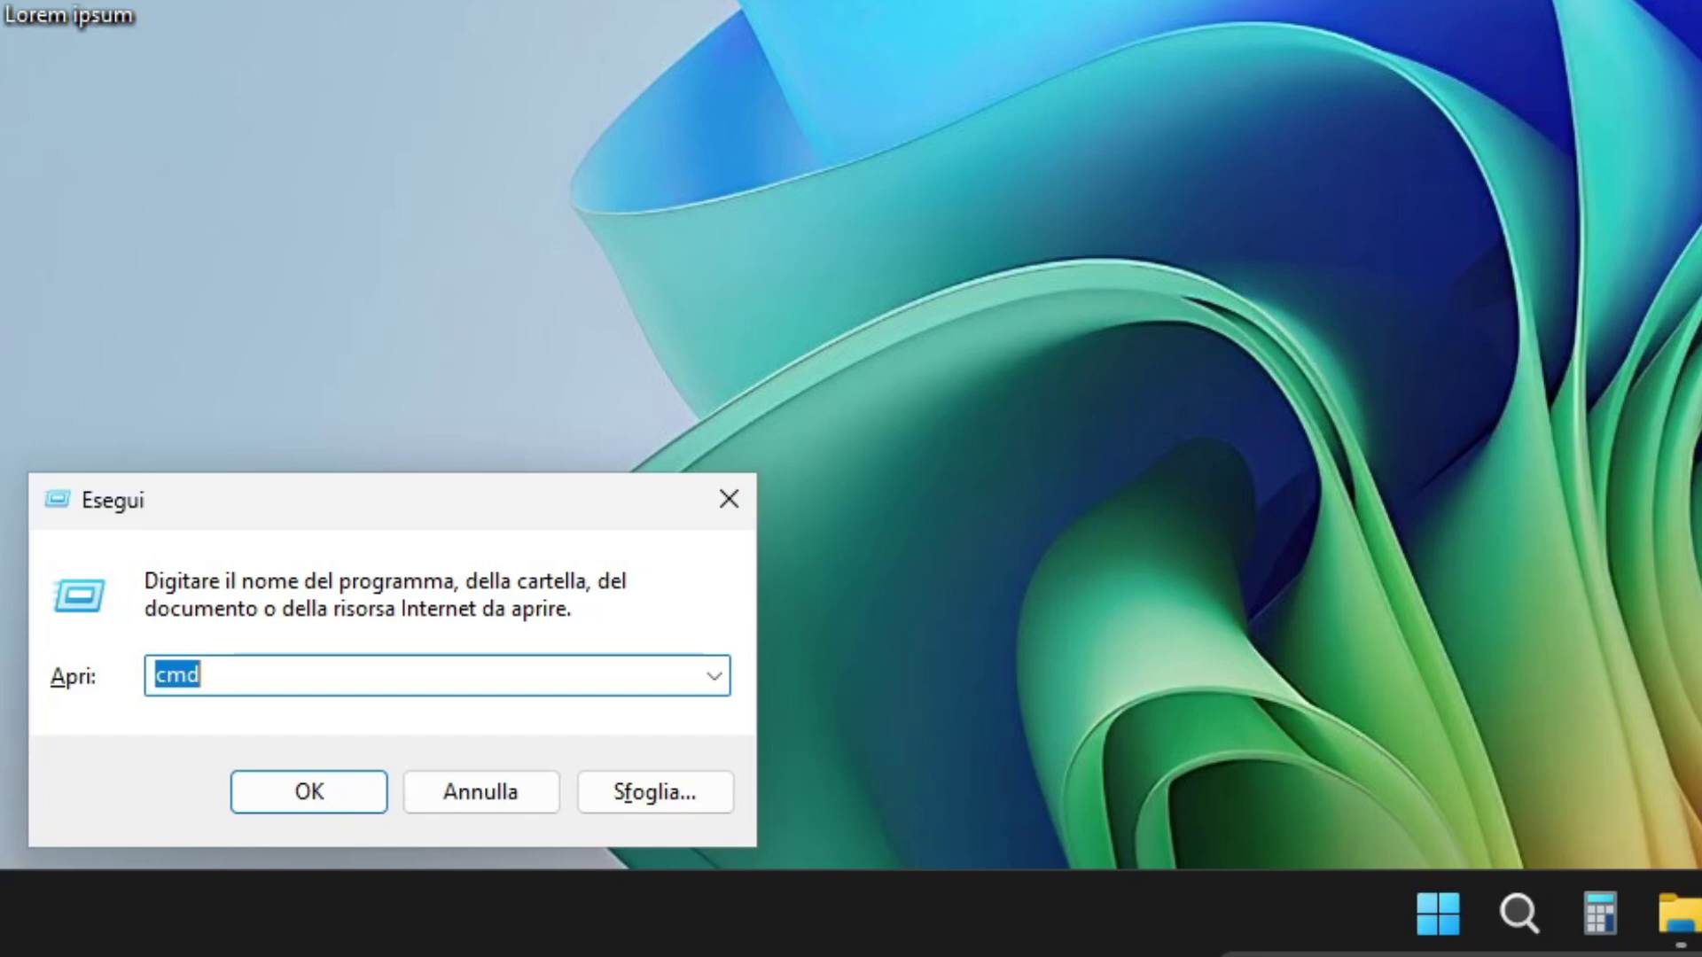
text(cmd)
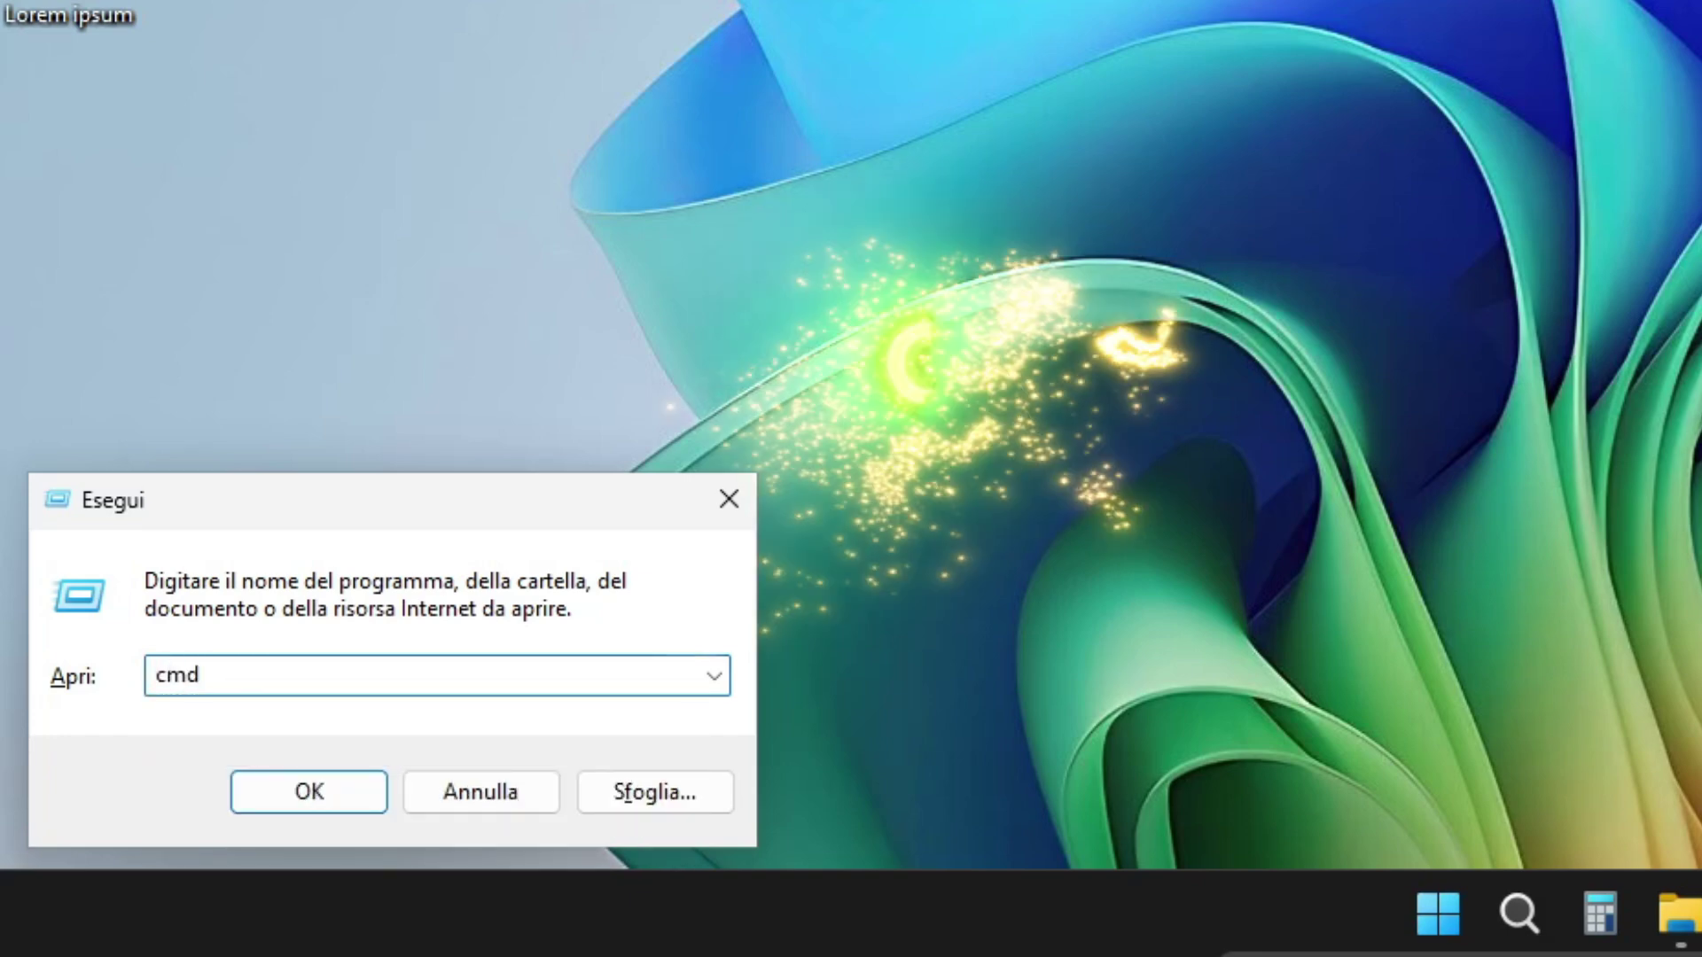
click(335, 792)
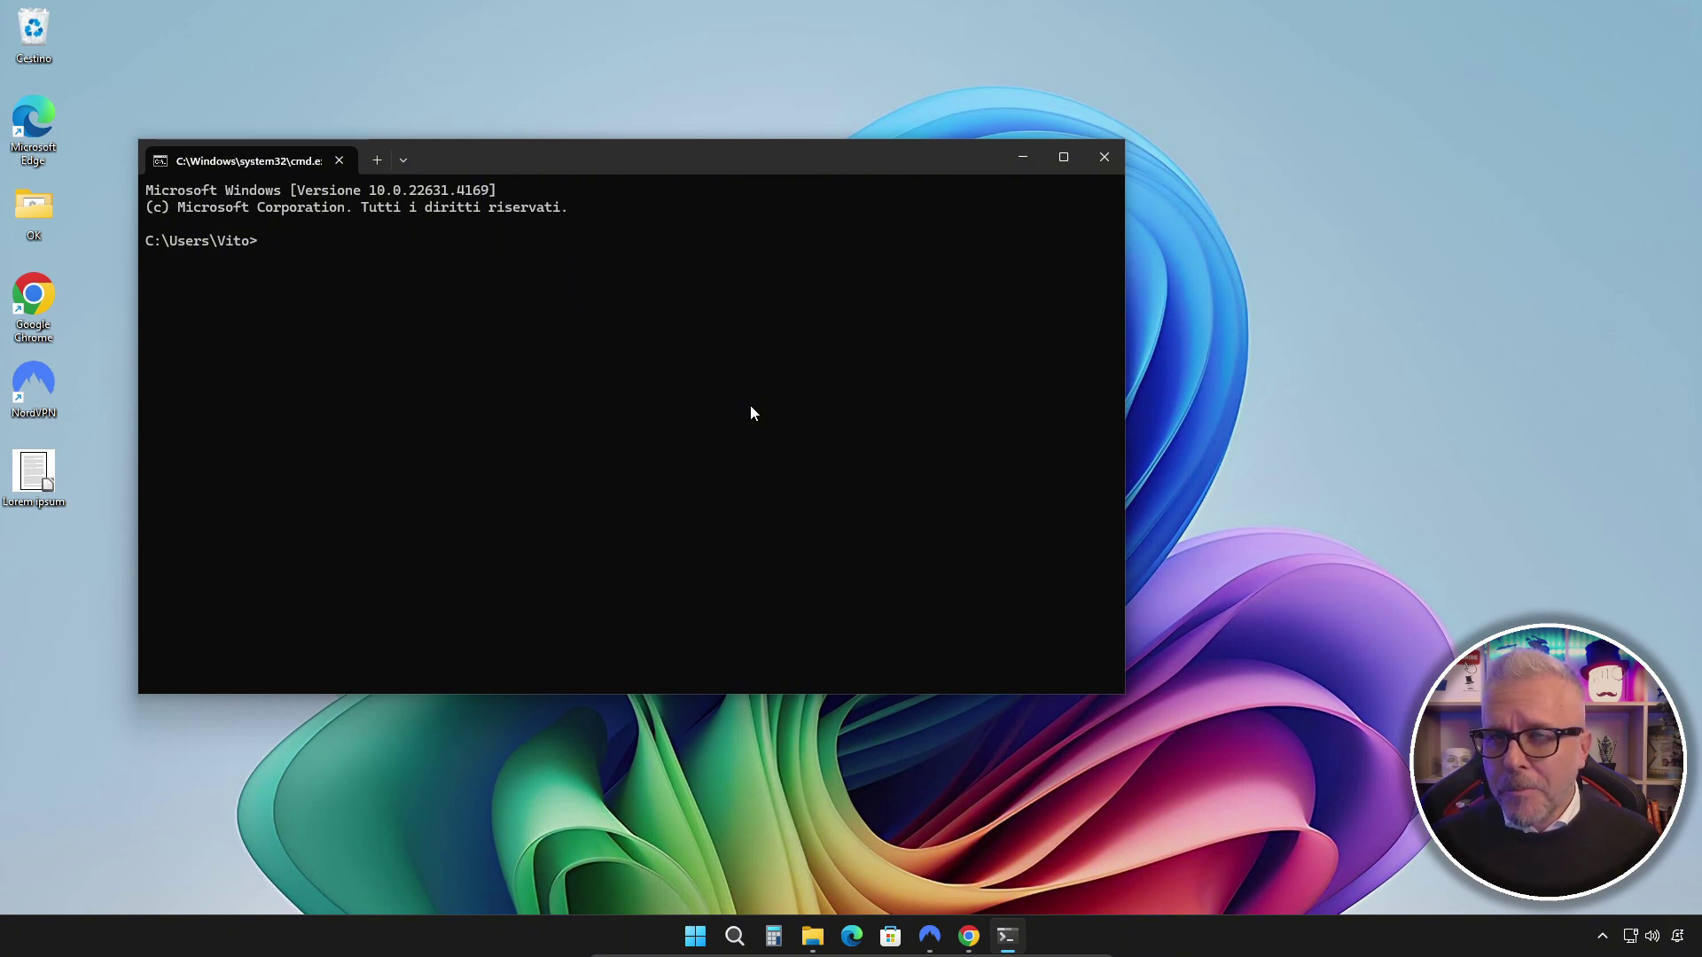
Open File Explorer at C:\Windows\System32\appraiser and move the Command Prompt in front of it, leaving the folder path visible
click(812, 936)
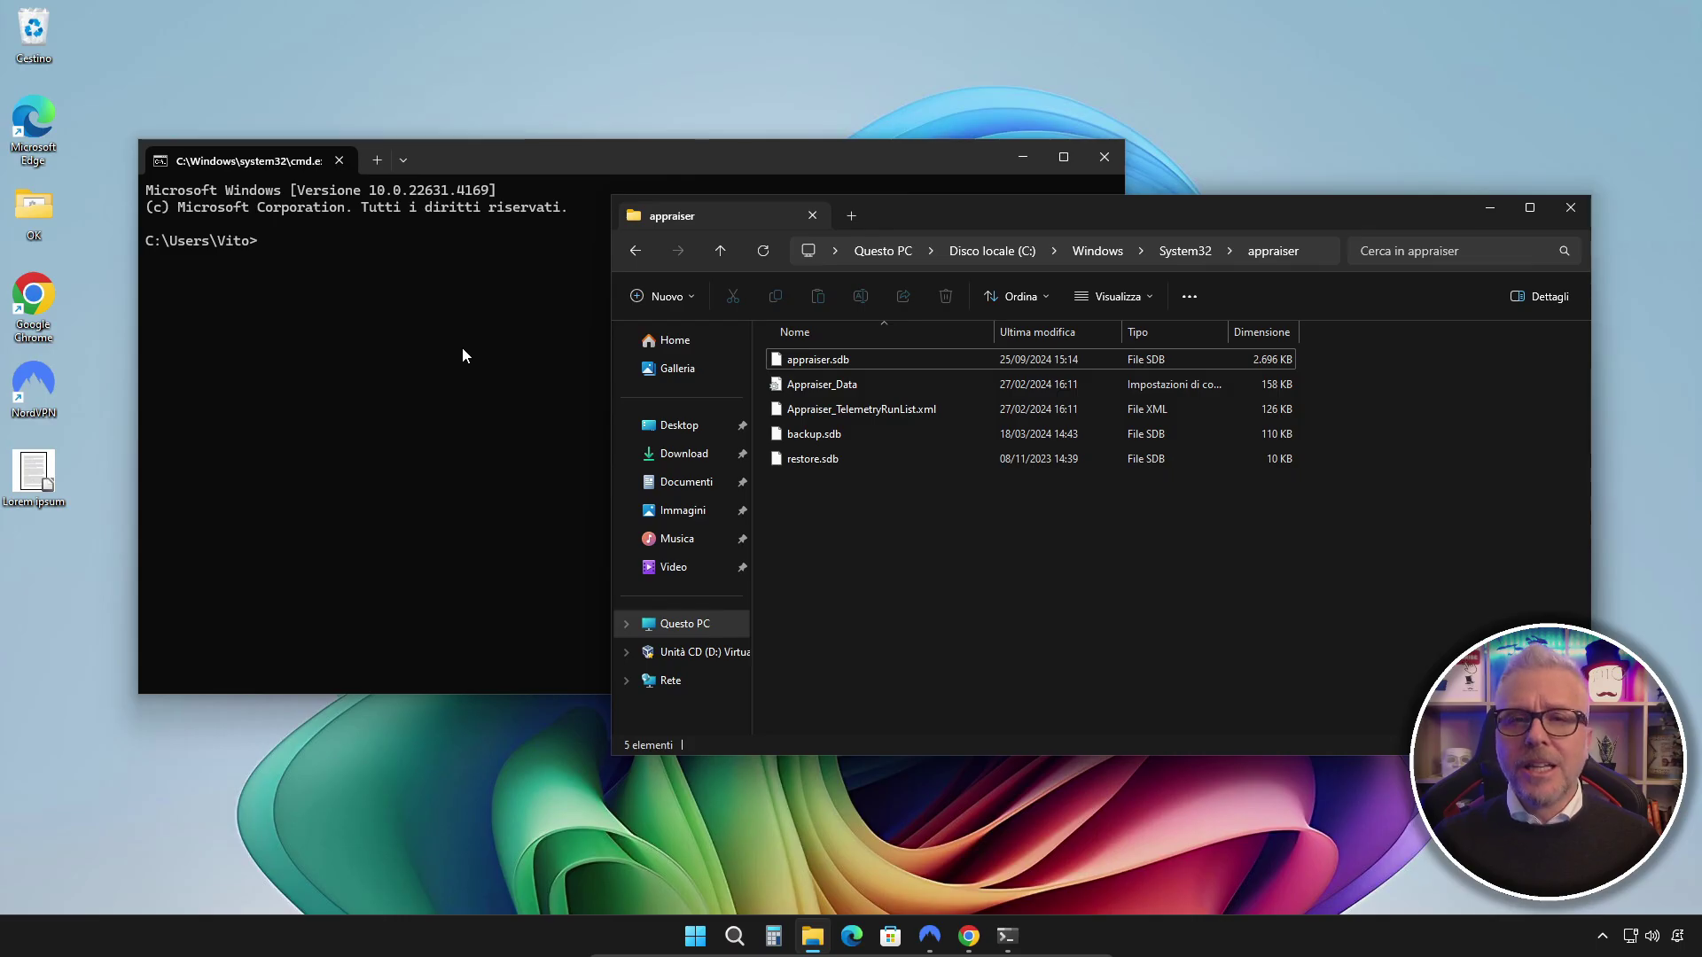
click(356, 466)
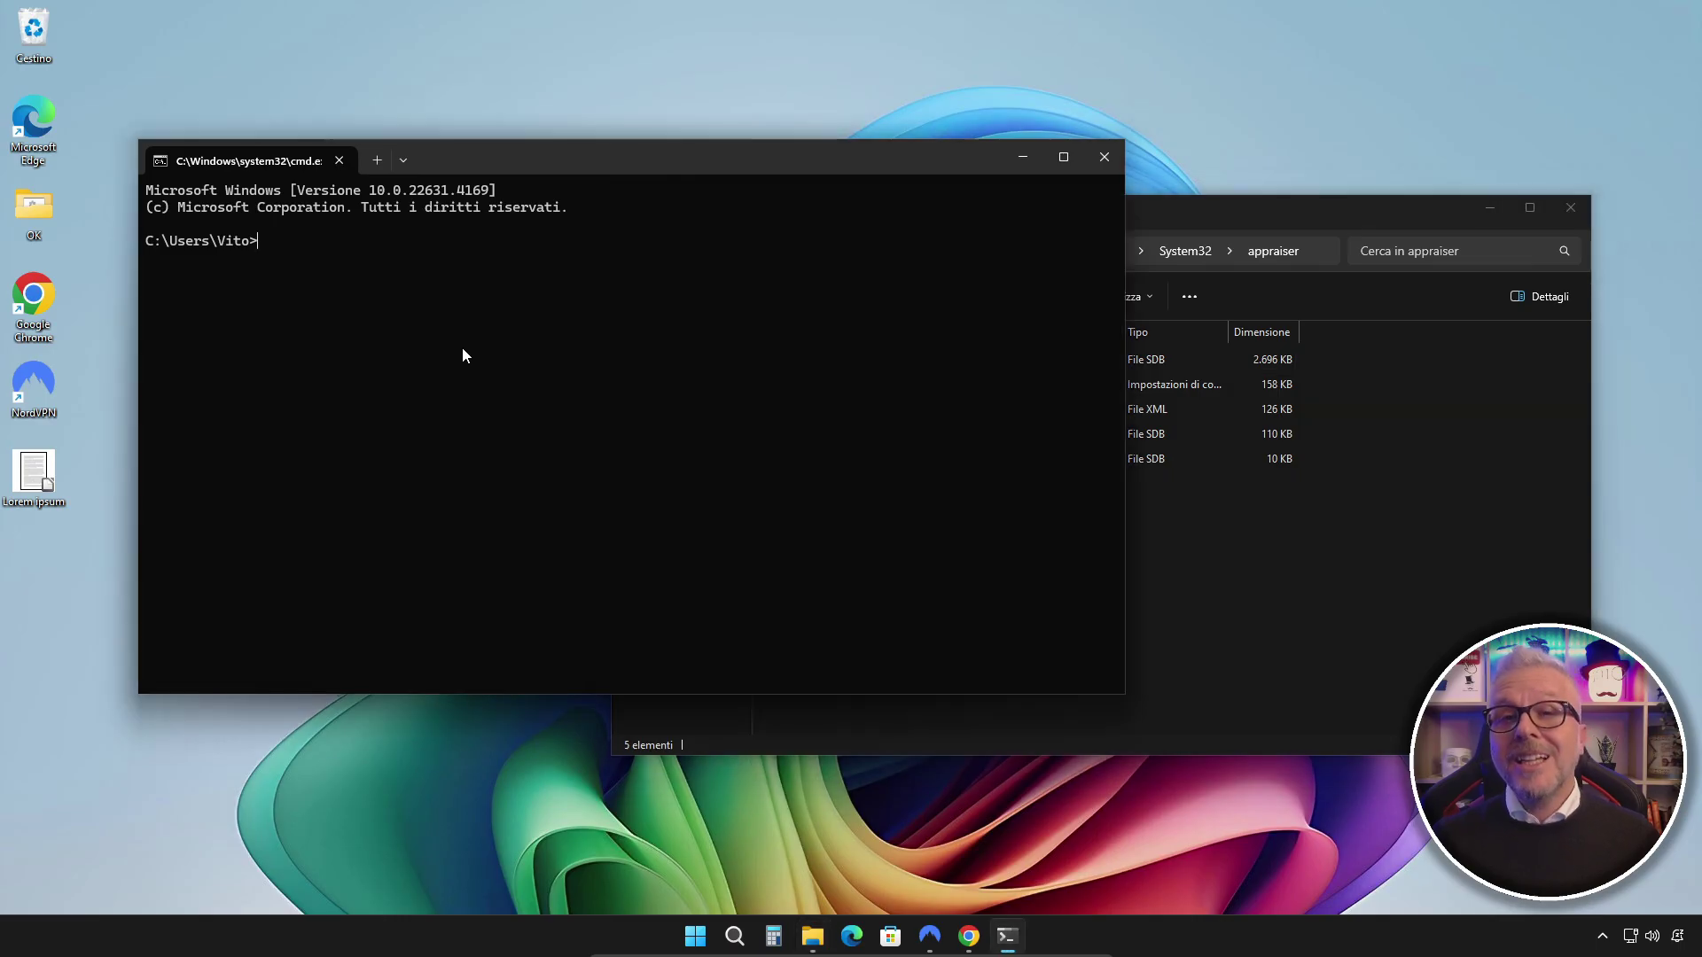
drag(649, 170, 1010, 396)
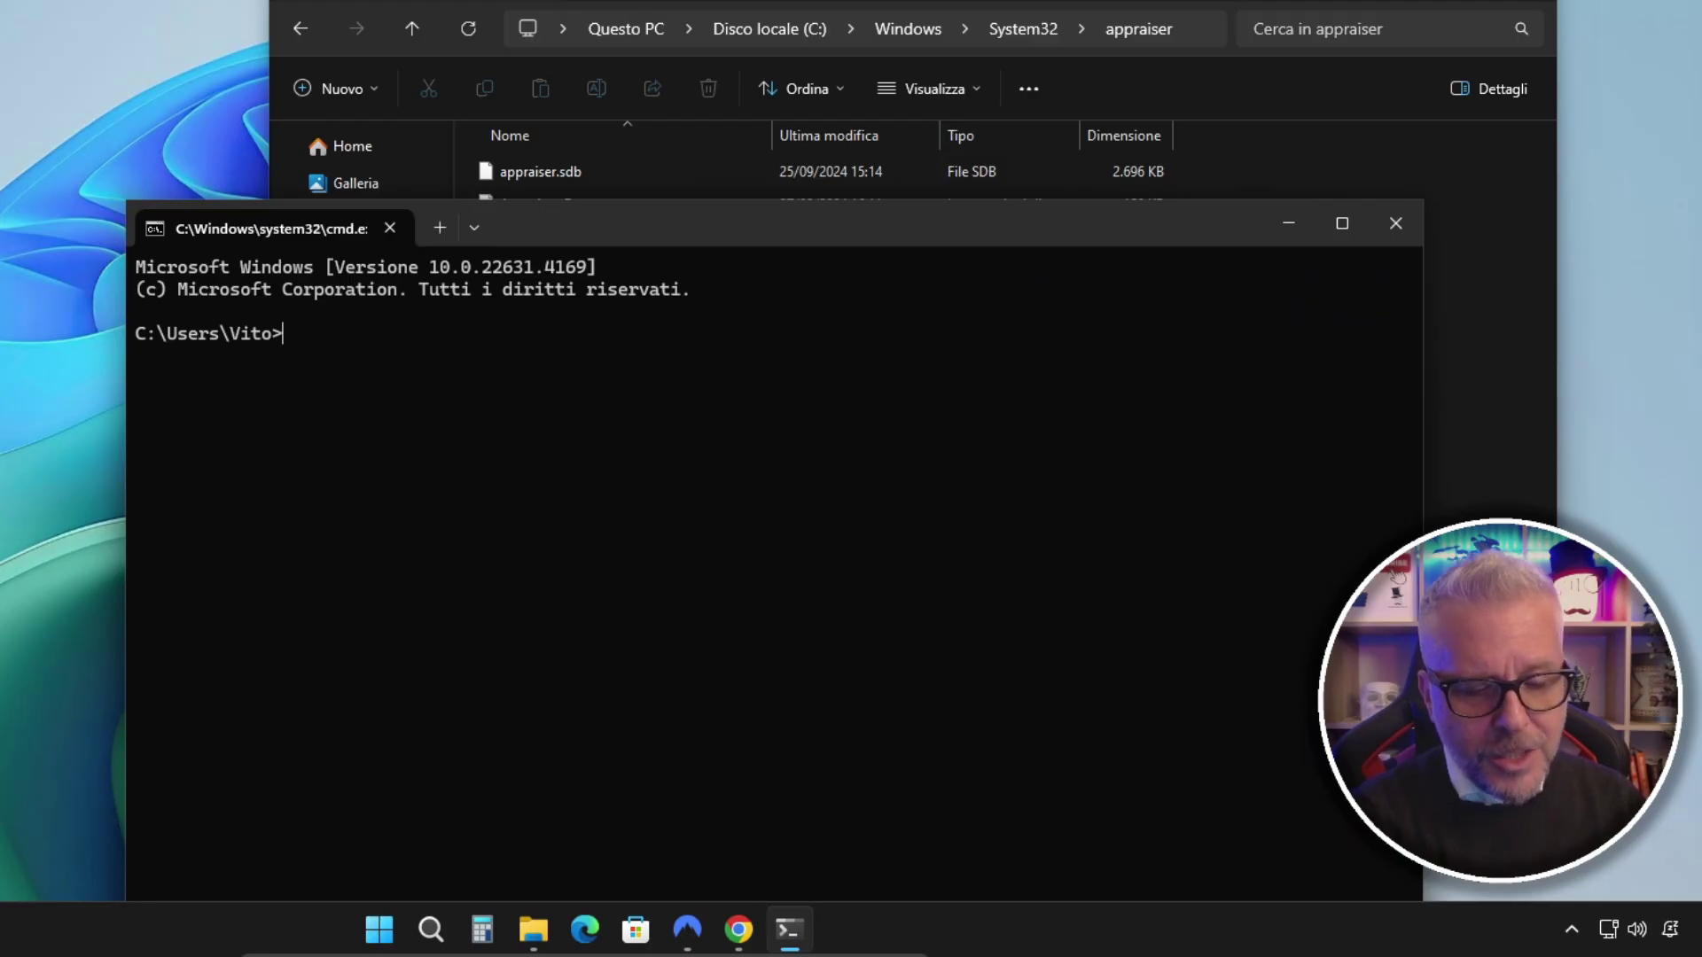
In the Command Prompt, go to the drive root with cd\ and change to Windows\System32\appraiser, completing the folder names automatically
text(cd\)
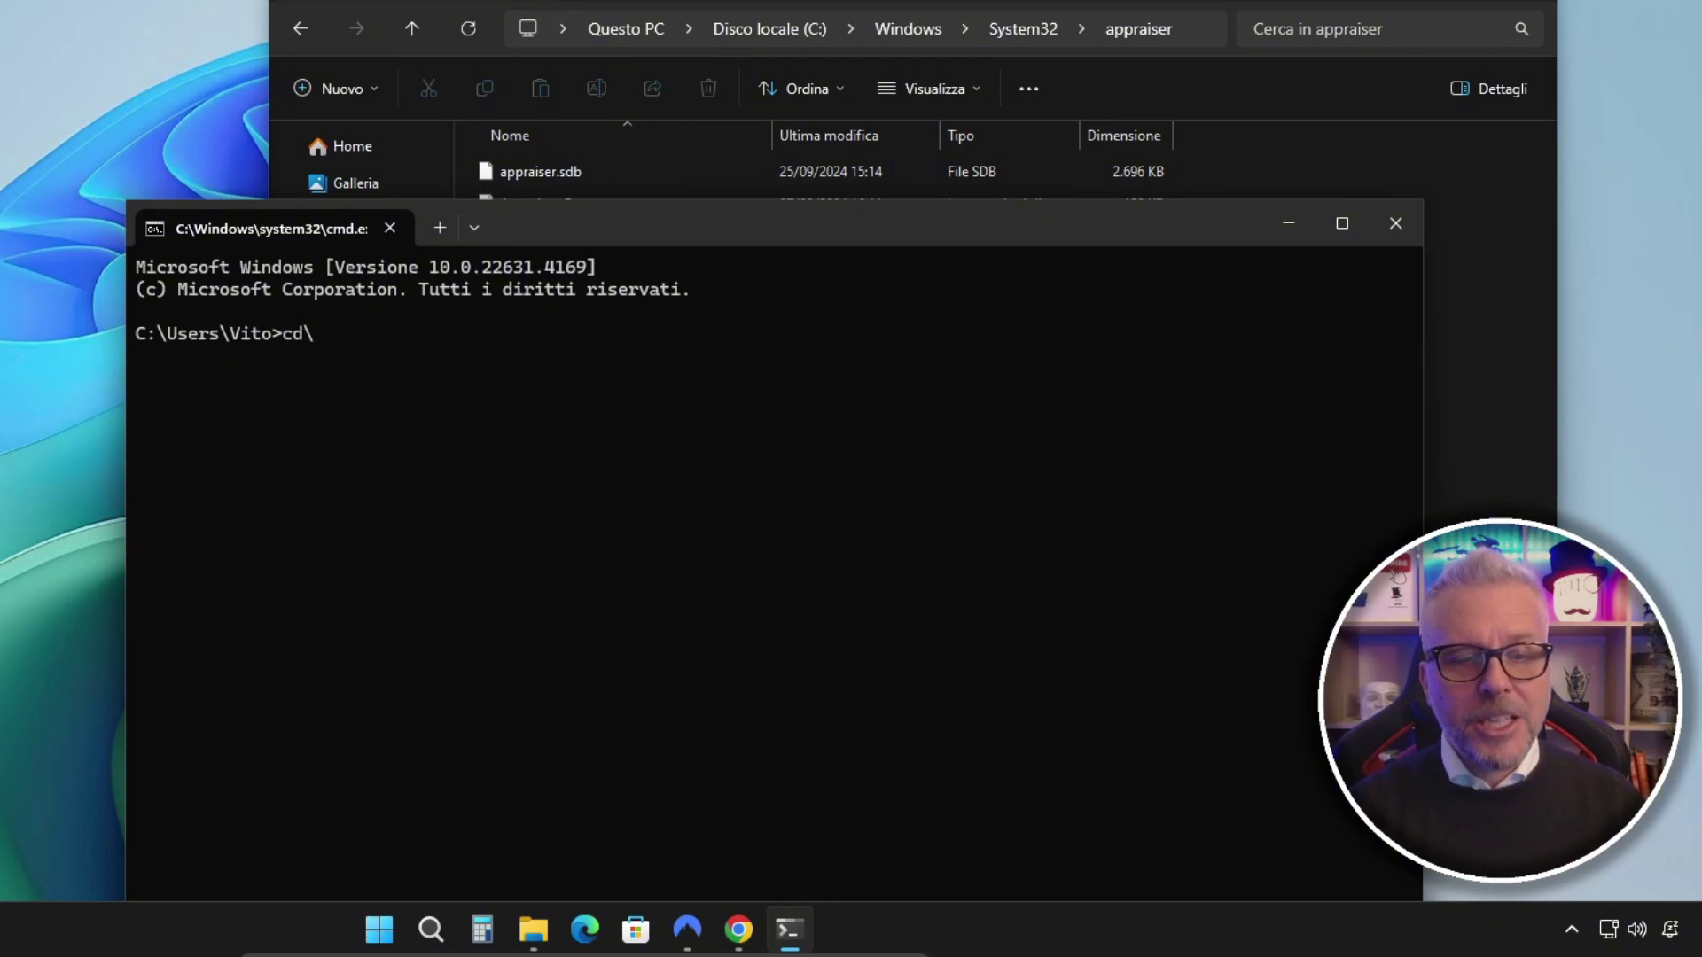
key(Return)
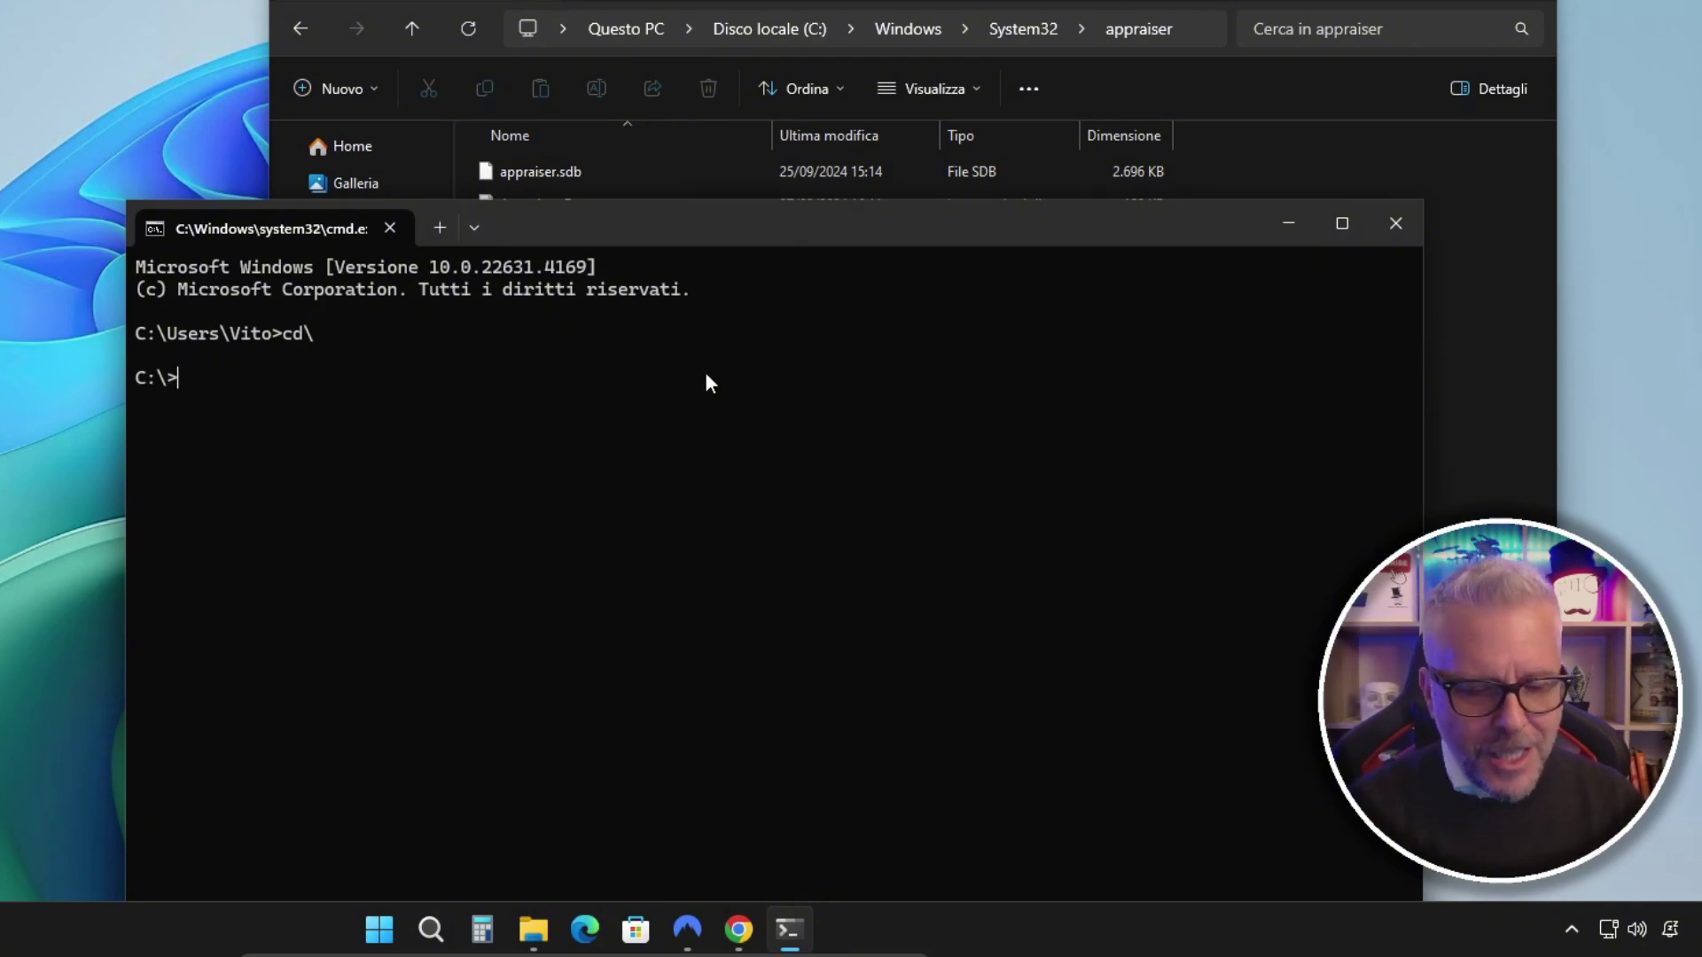
text(cd)
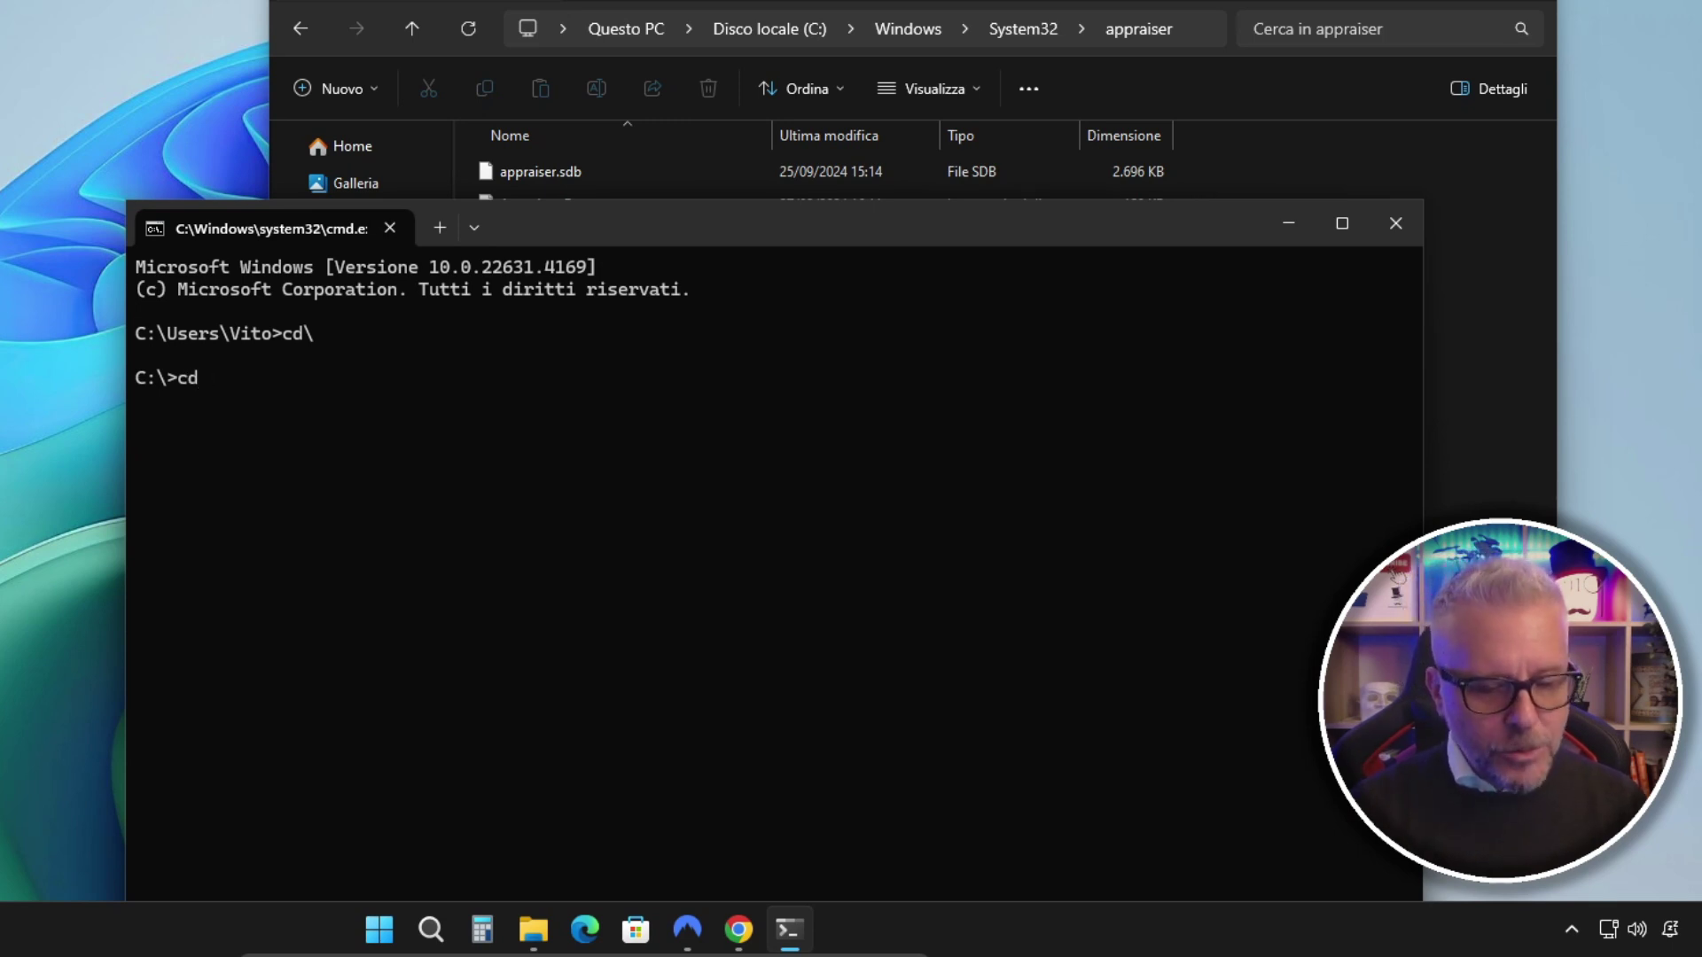
text( win)
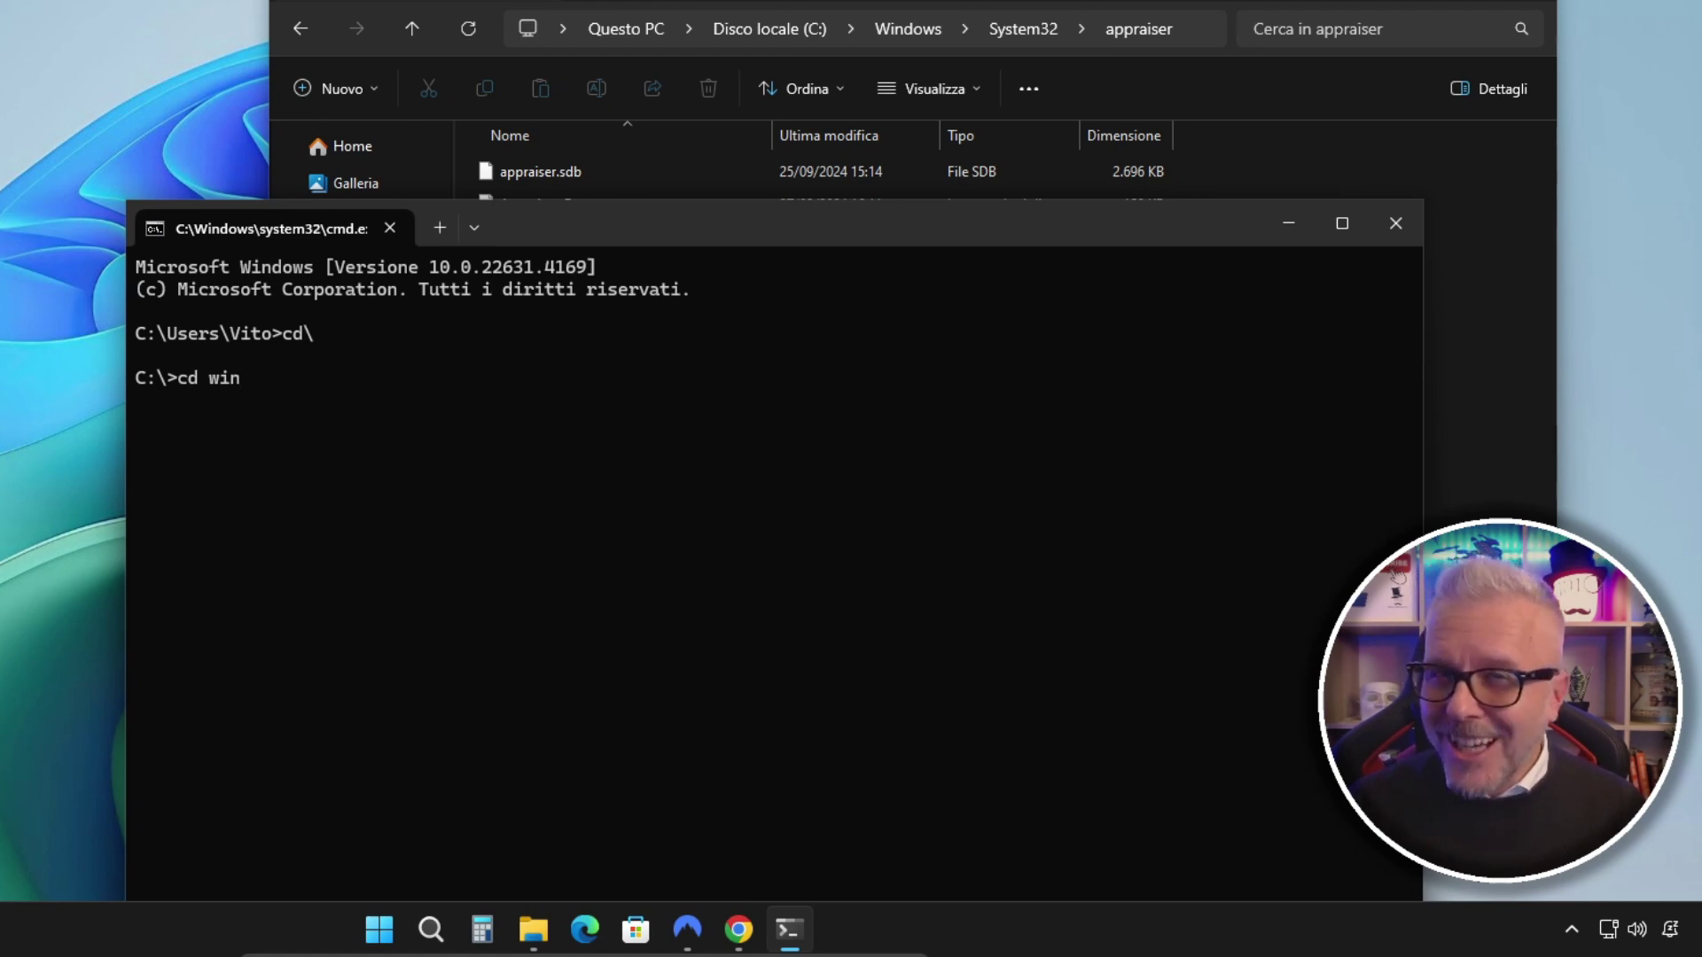
key(Tab)
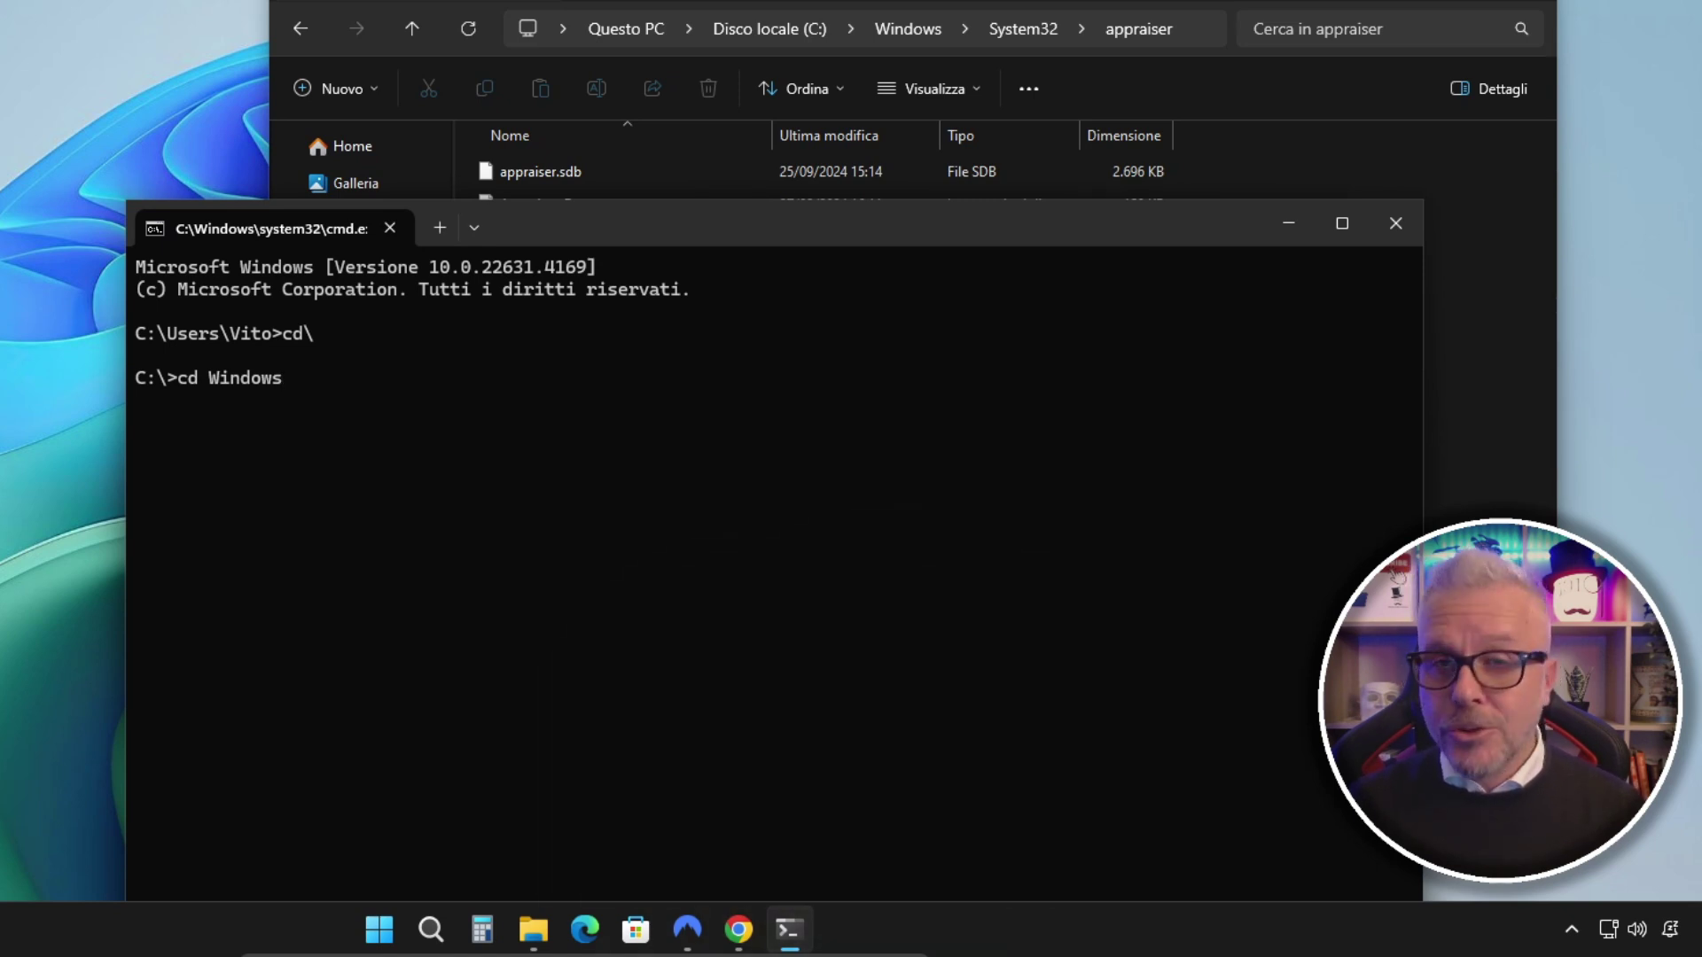
text(\)
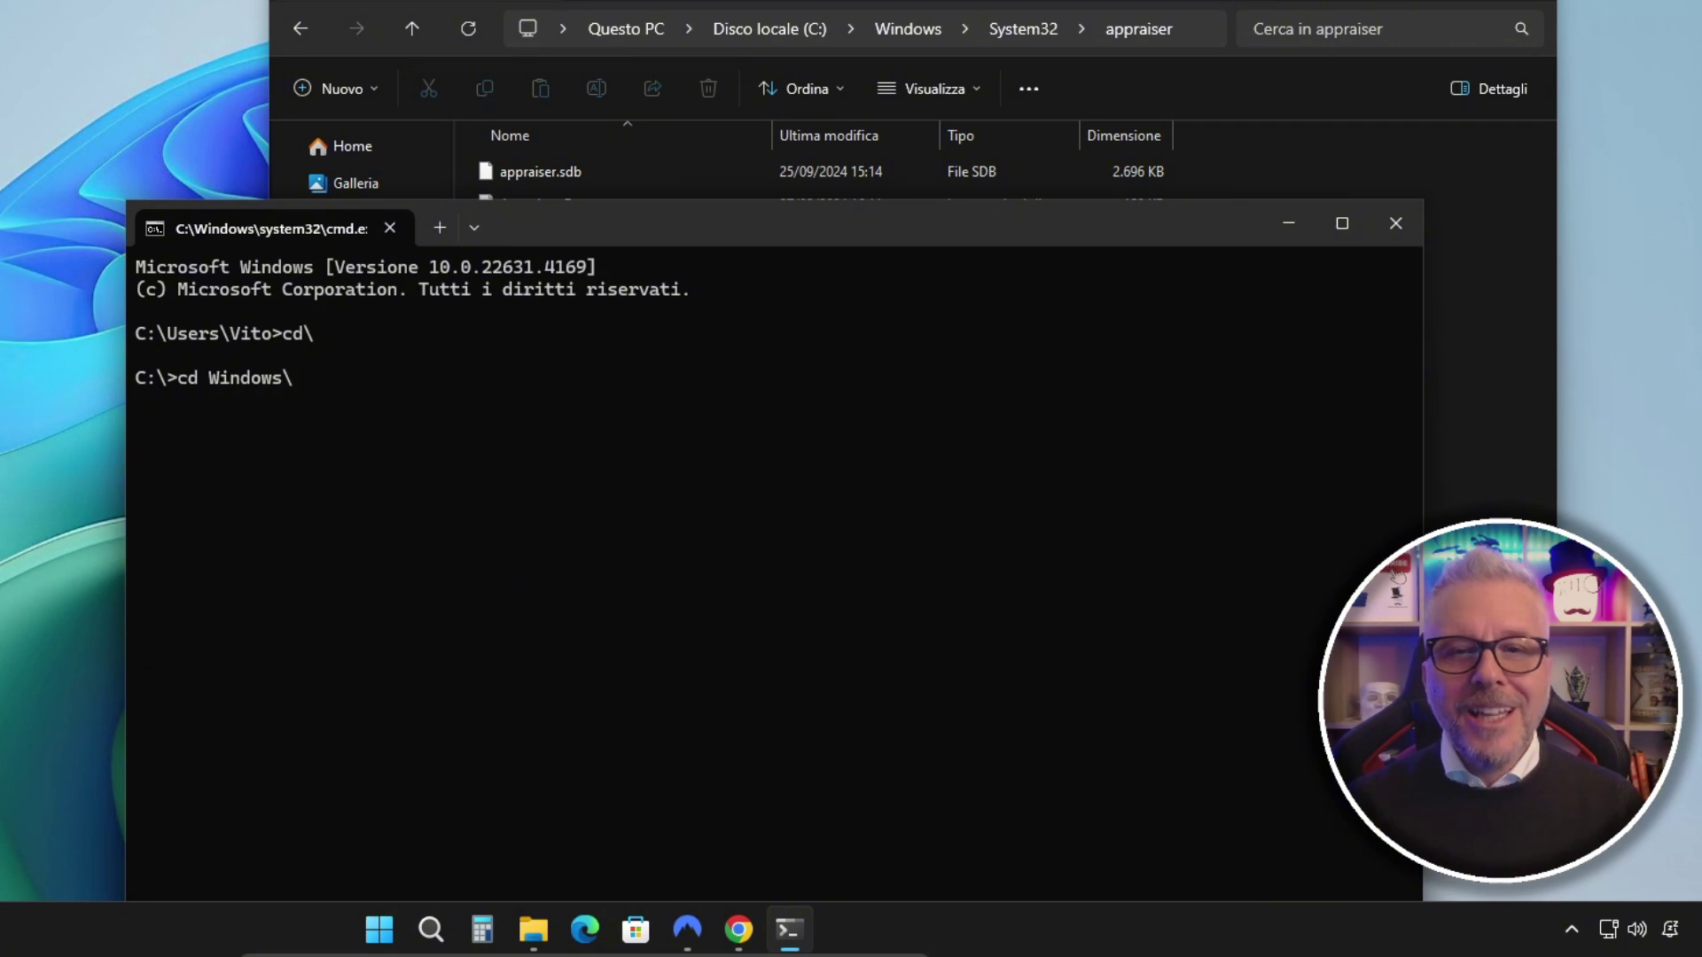
text(sys)
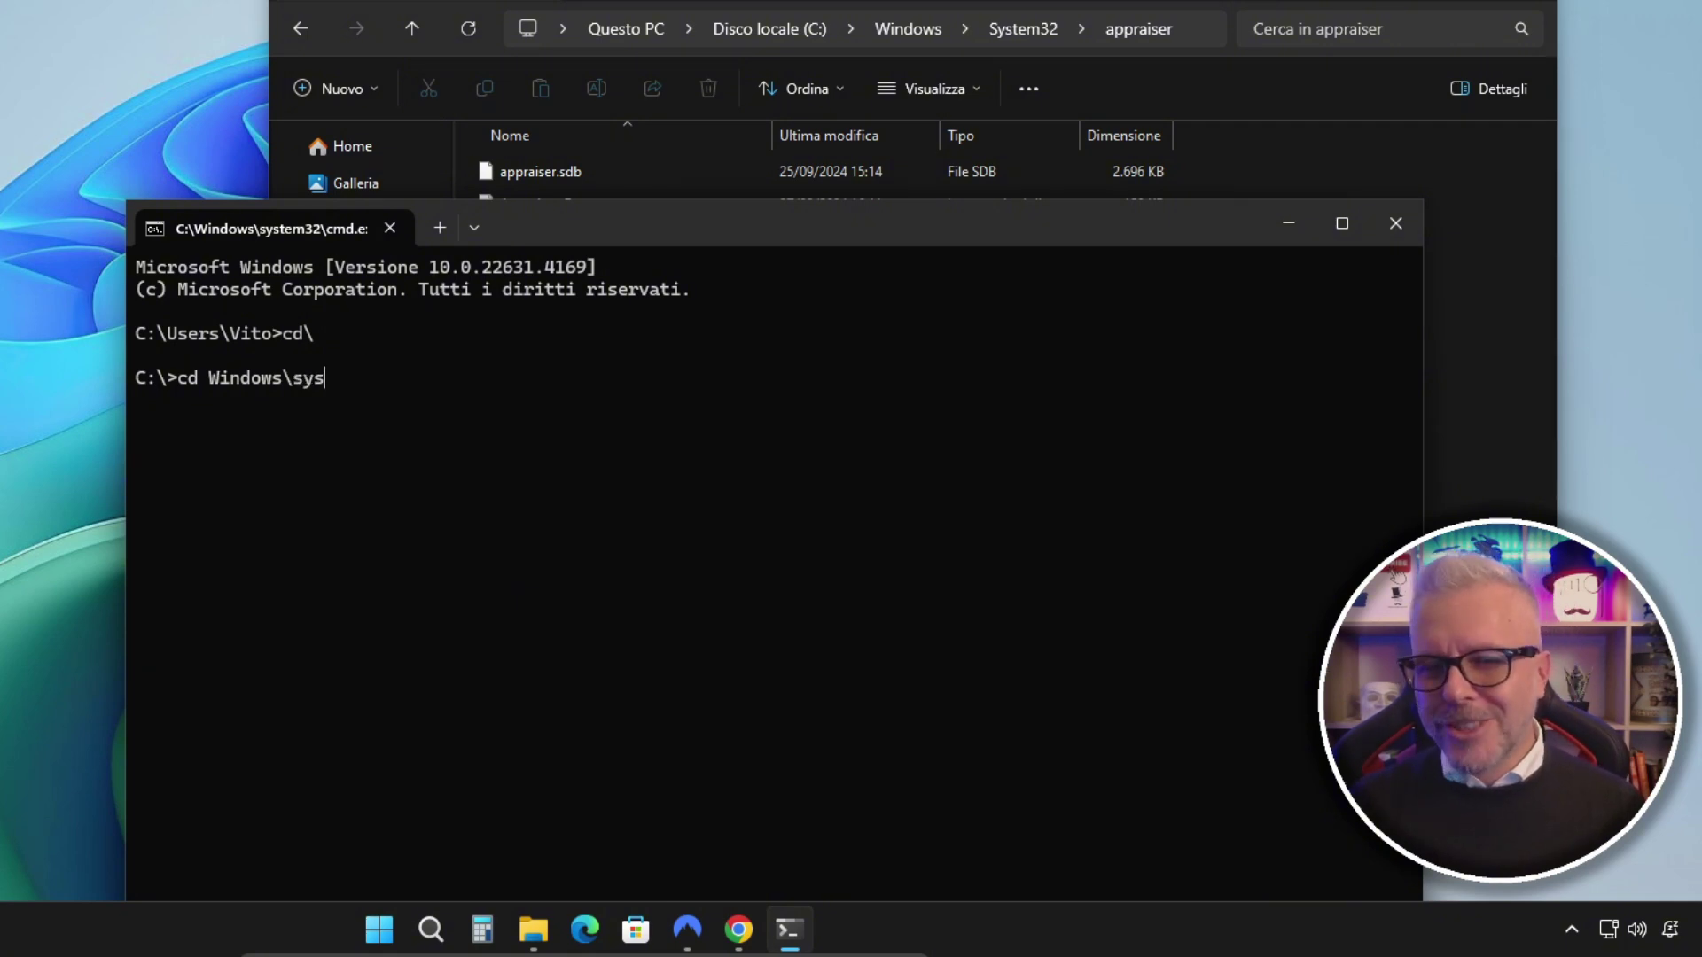
key(Tab)
text(32)
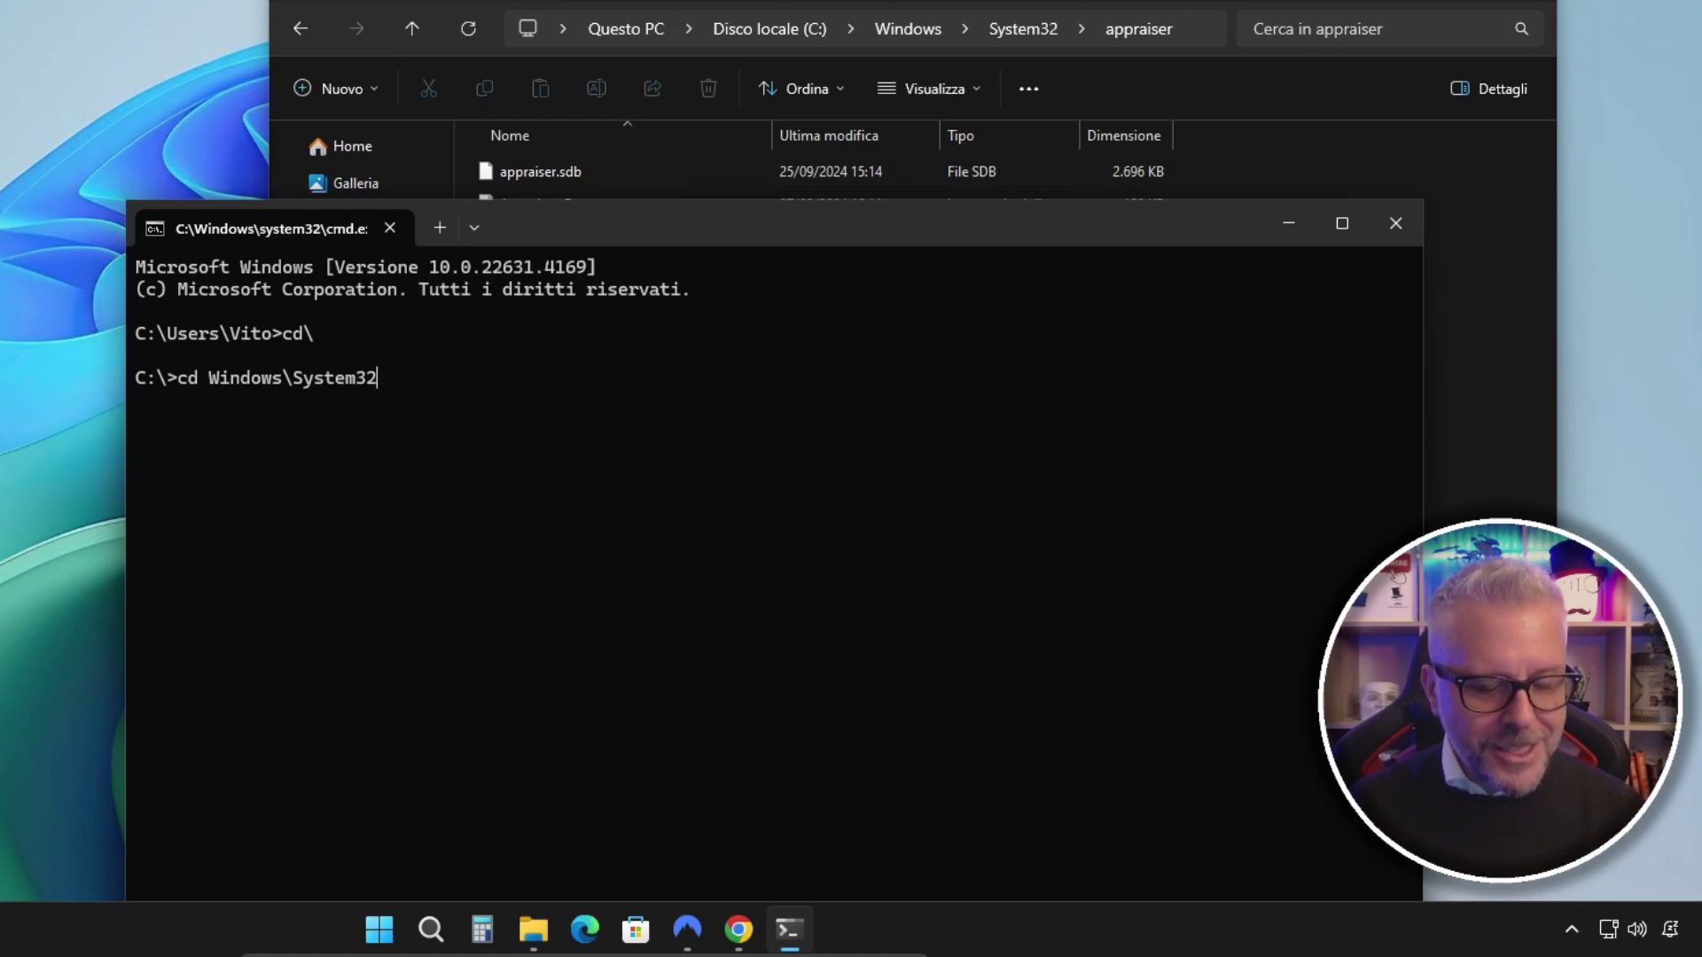
text(\)
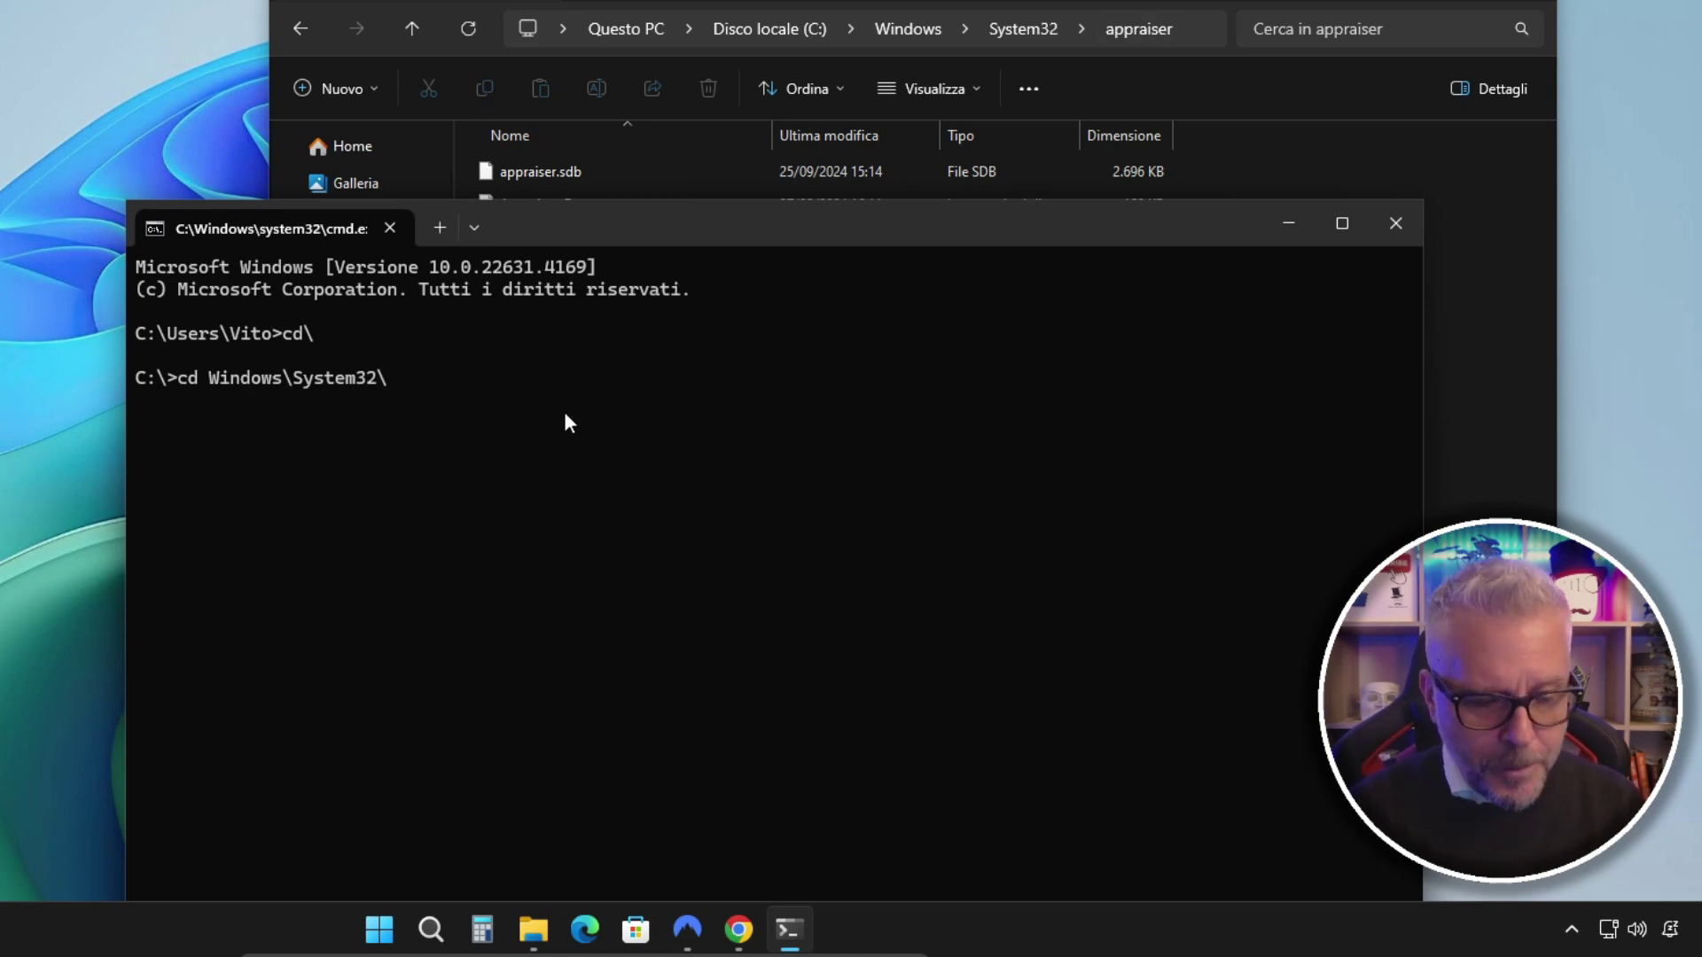
text(app)
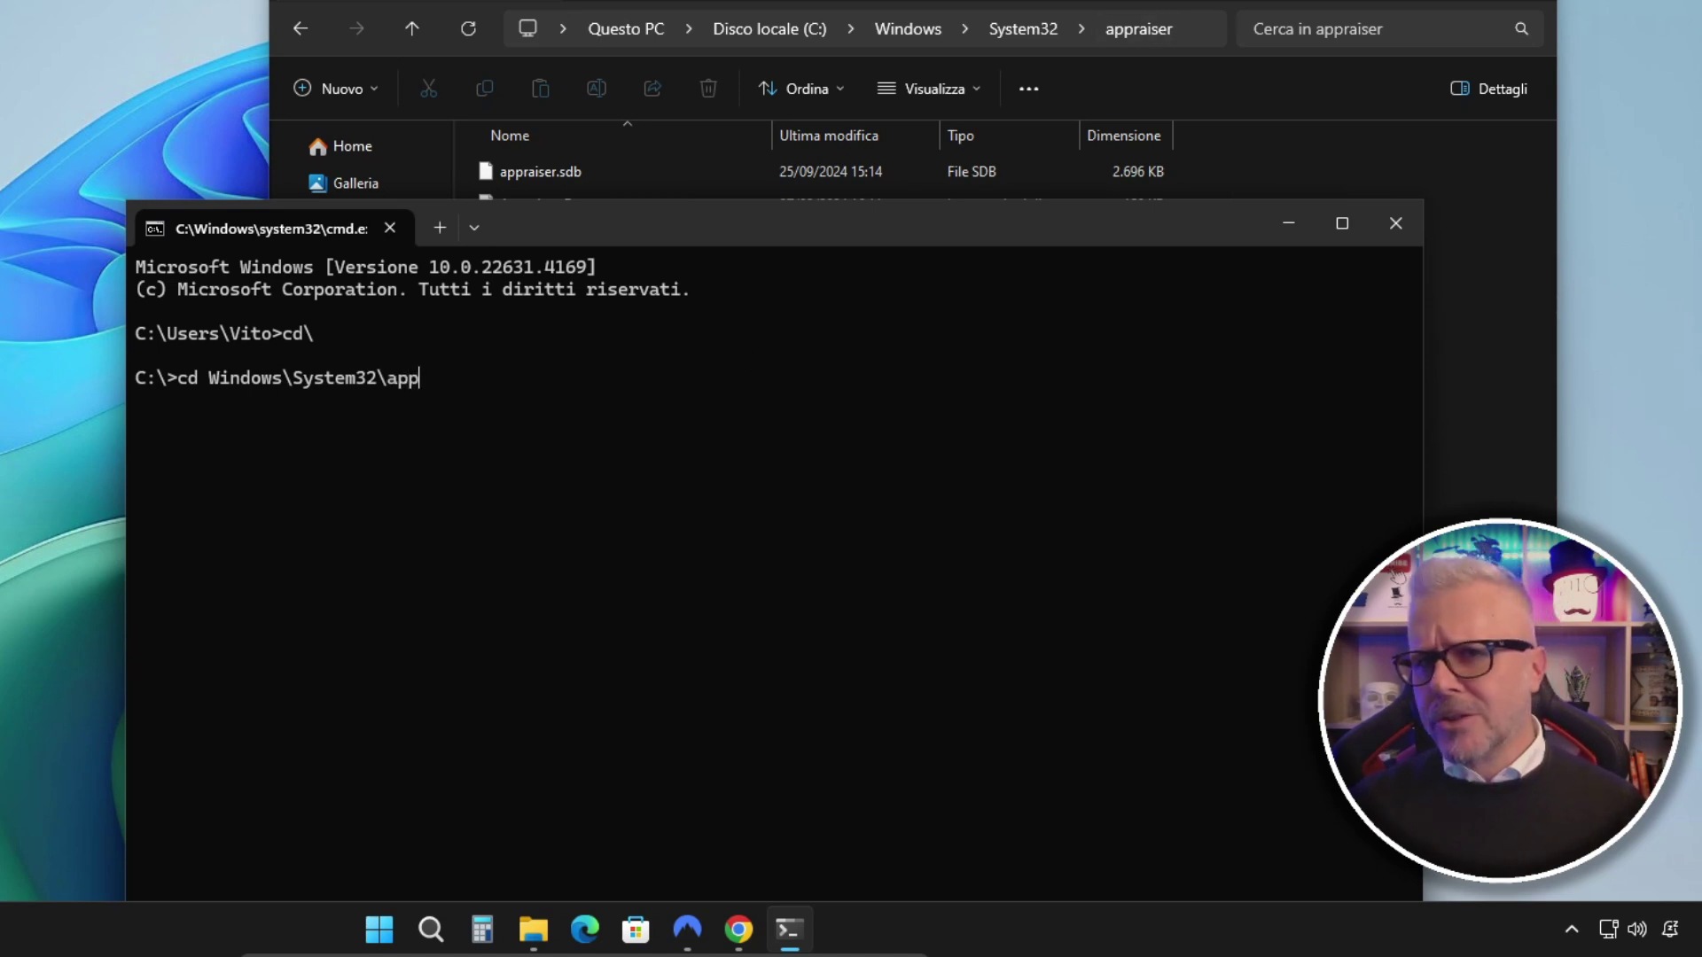
key(Tab)
key(Tab)
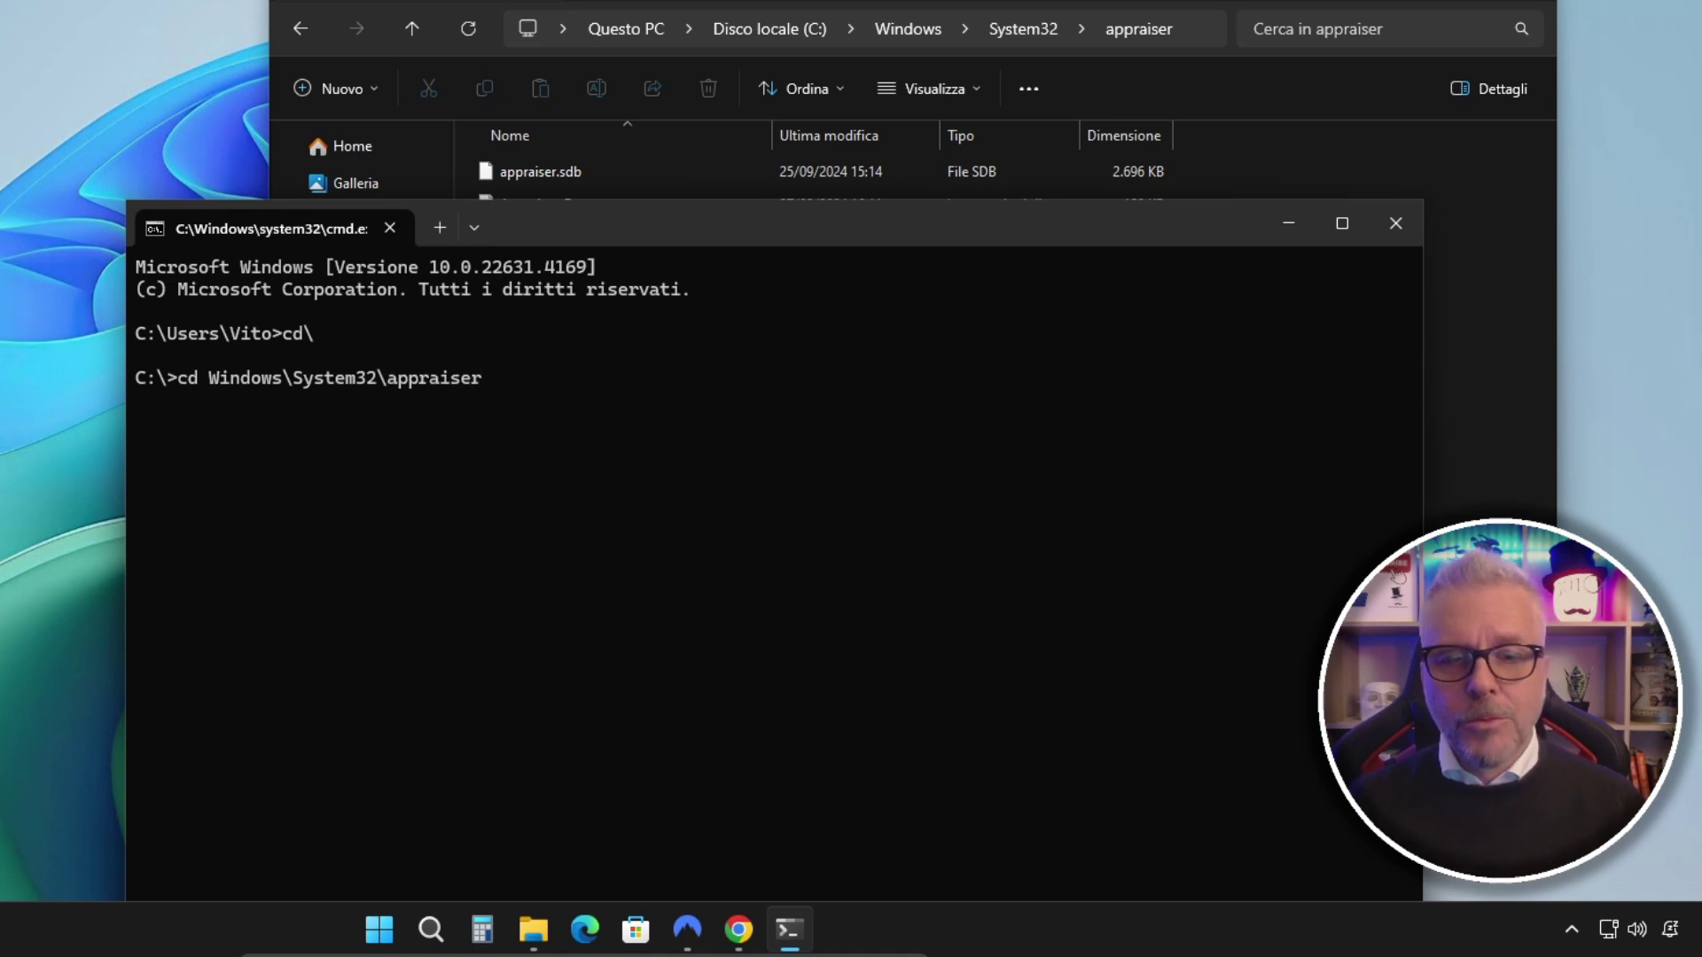
key(Return)
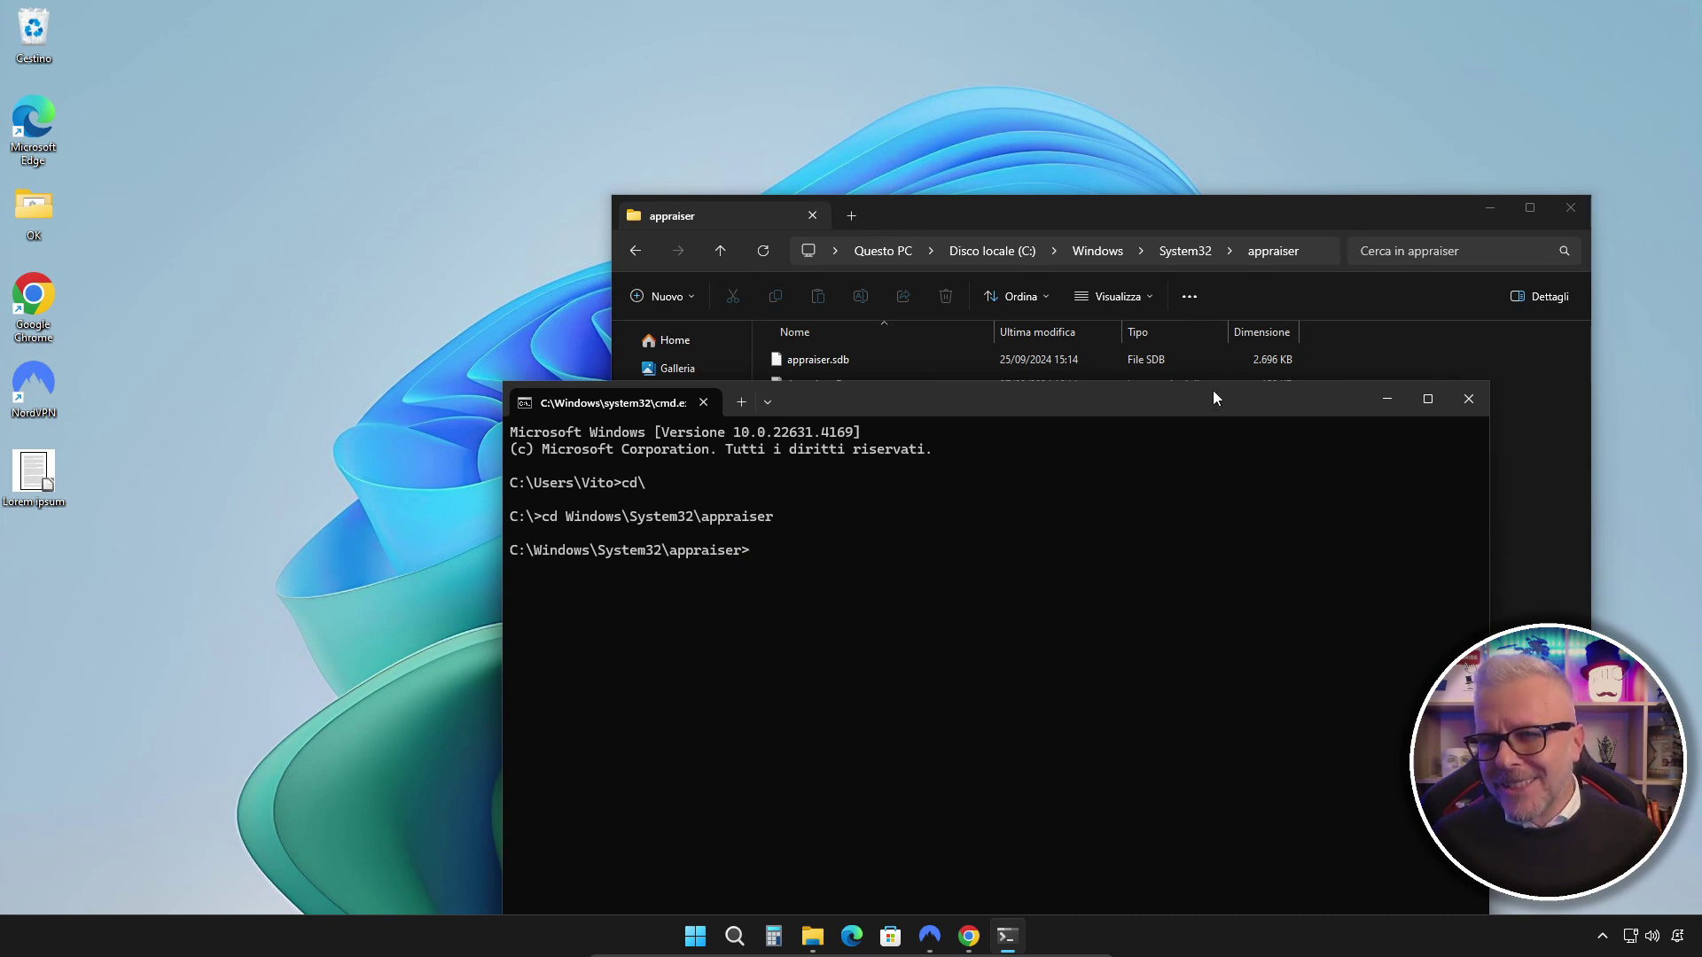
Close the Command Prompt and open a new one in the appraiser folder by entering cmd as the File Explorer address
click(1467, 401)
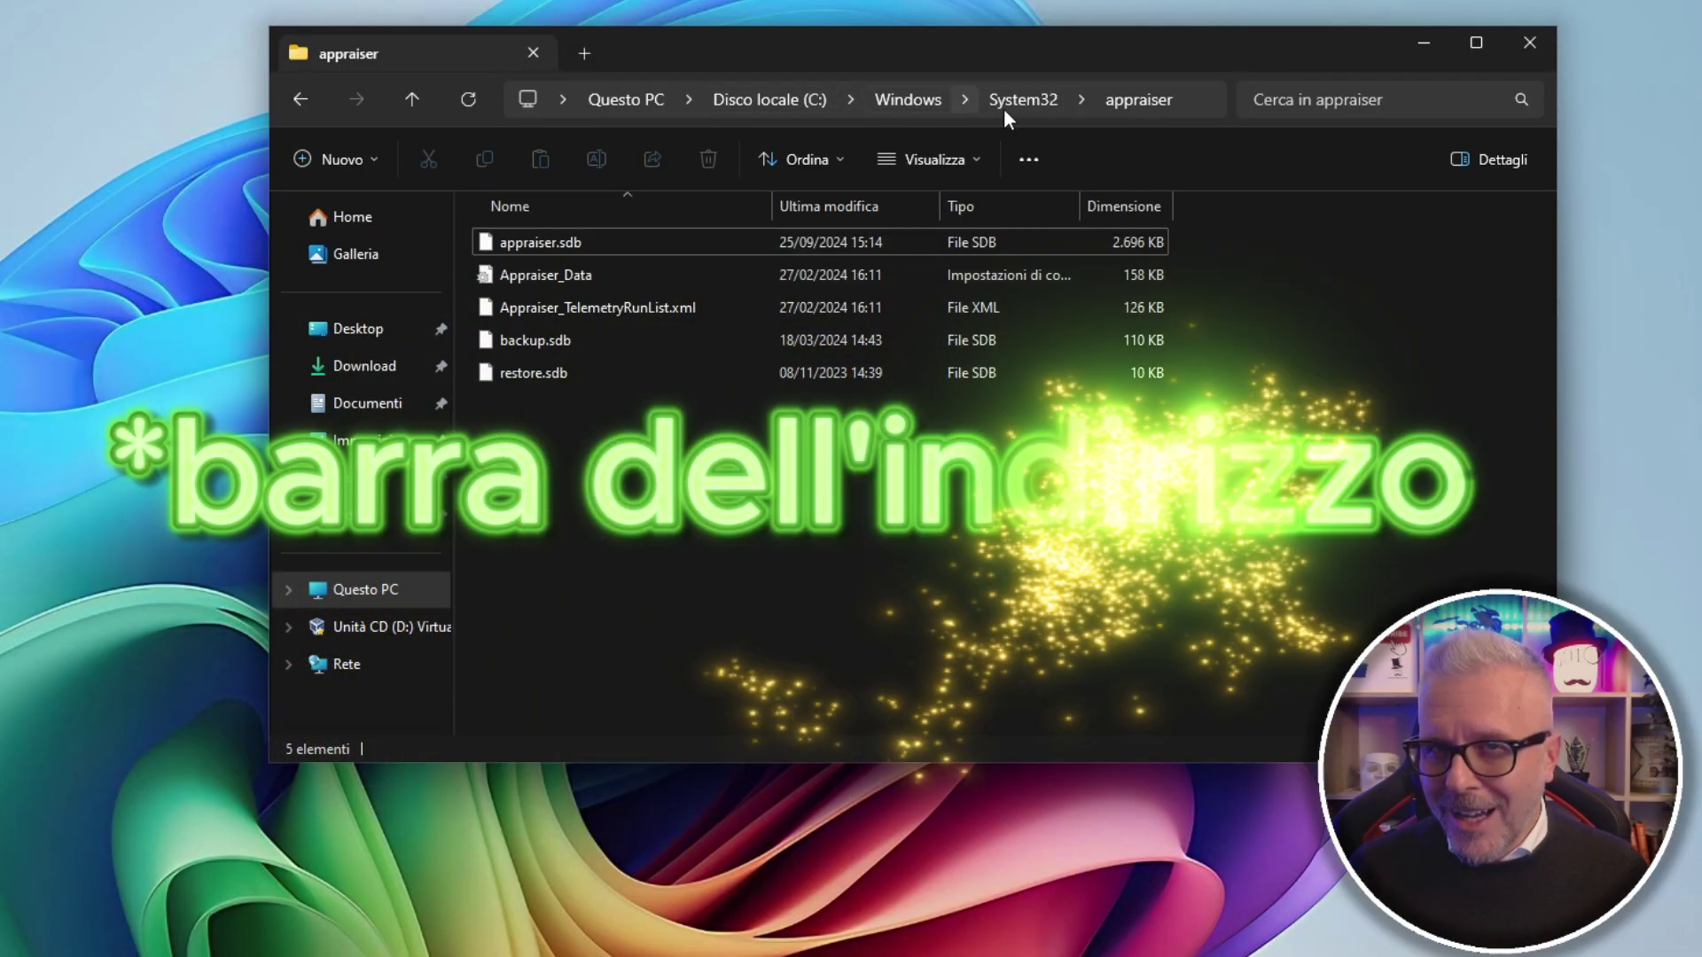
click(1206, 99)
key(Escape)
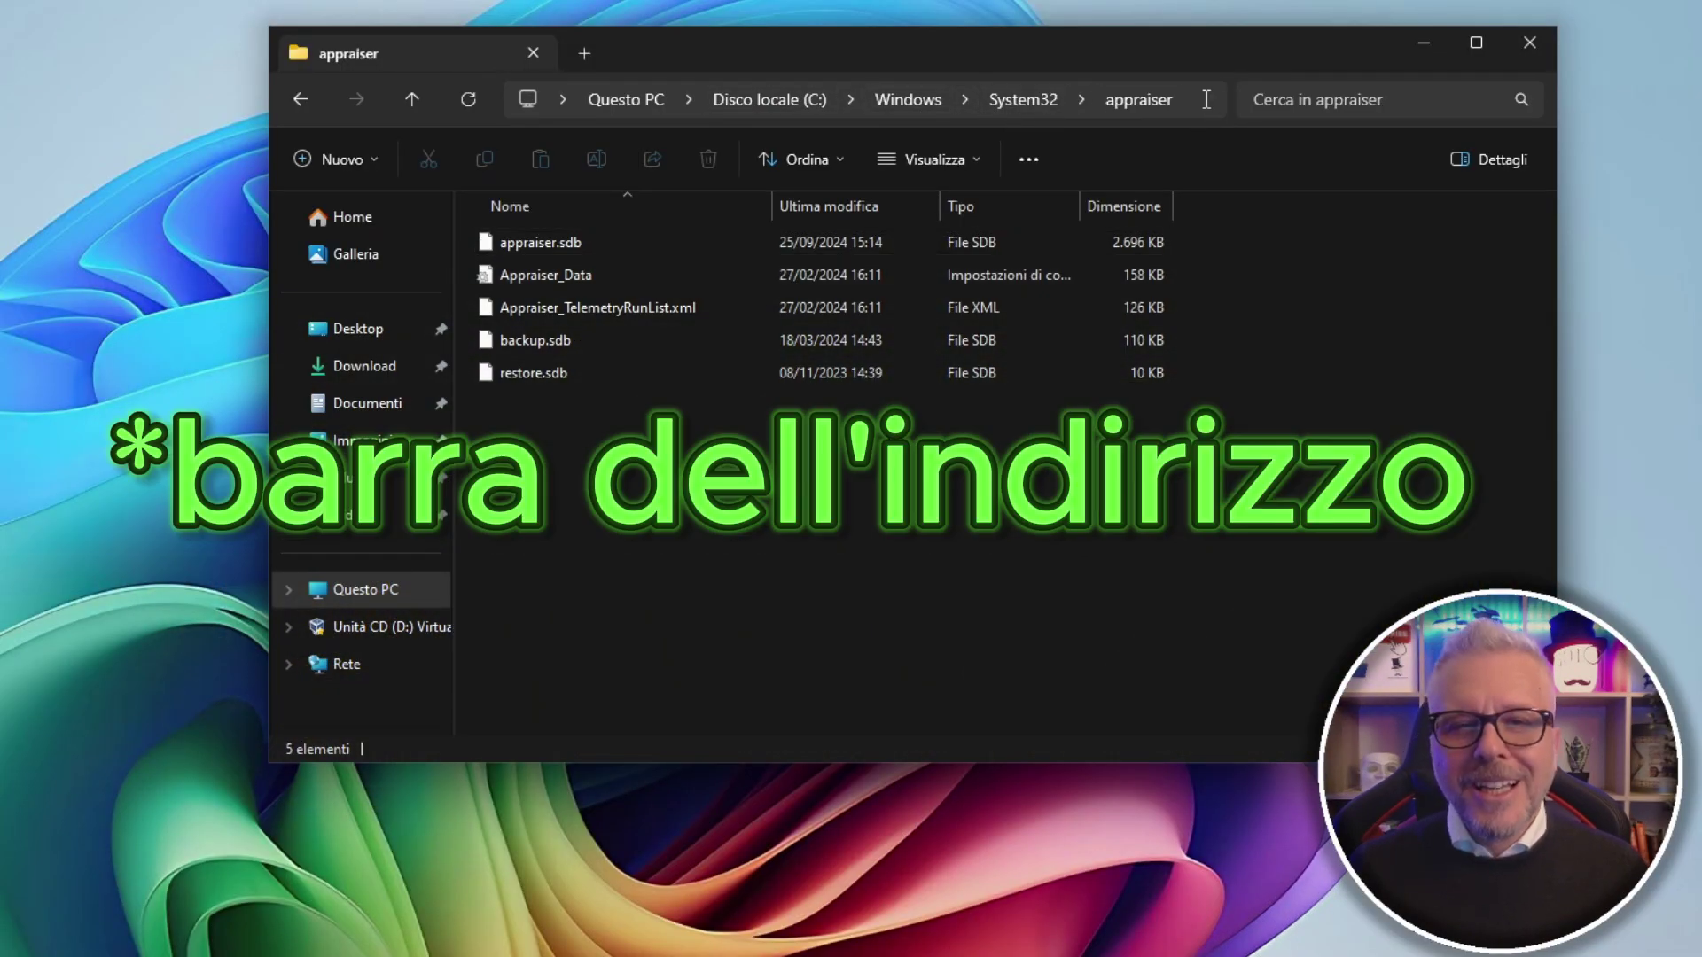
click(1206, 98)
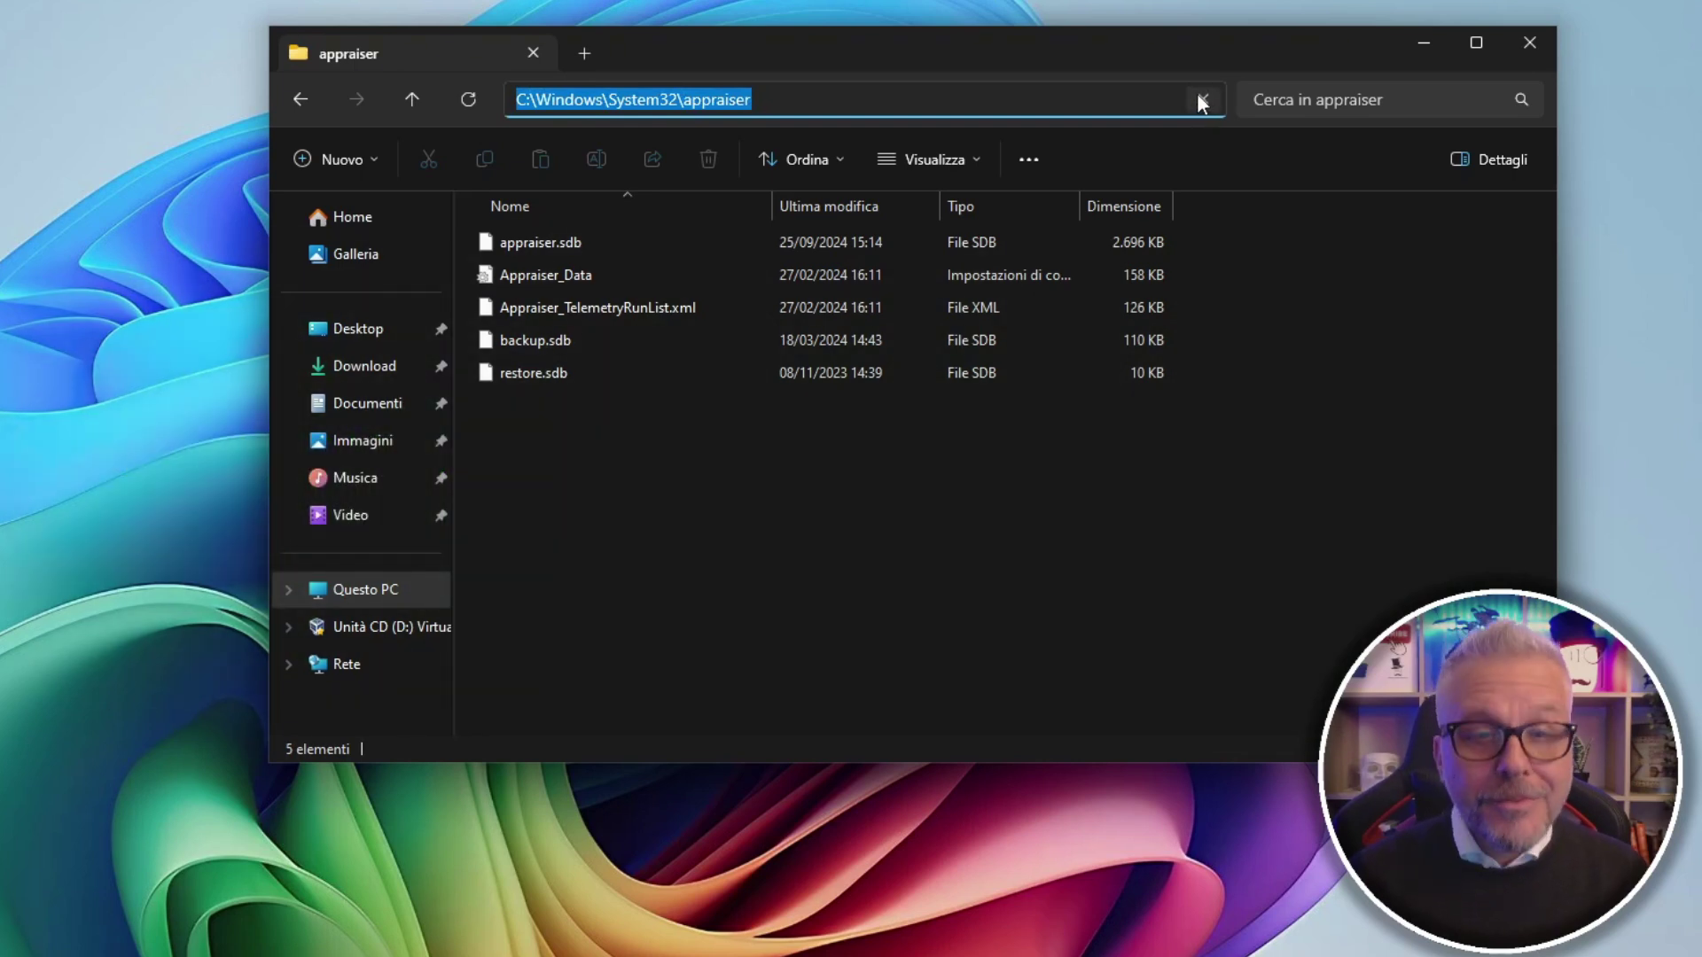
click(1202, 99)
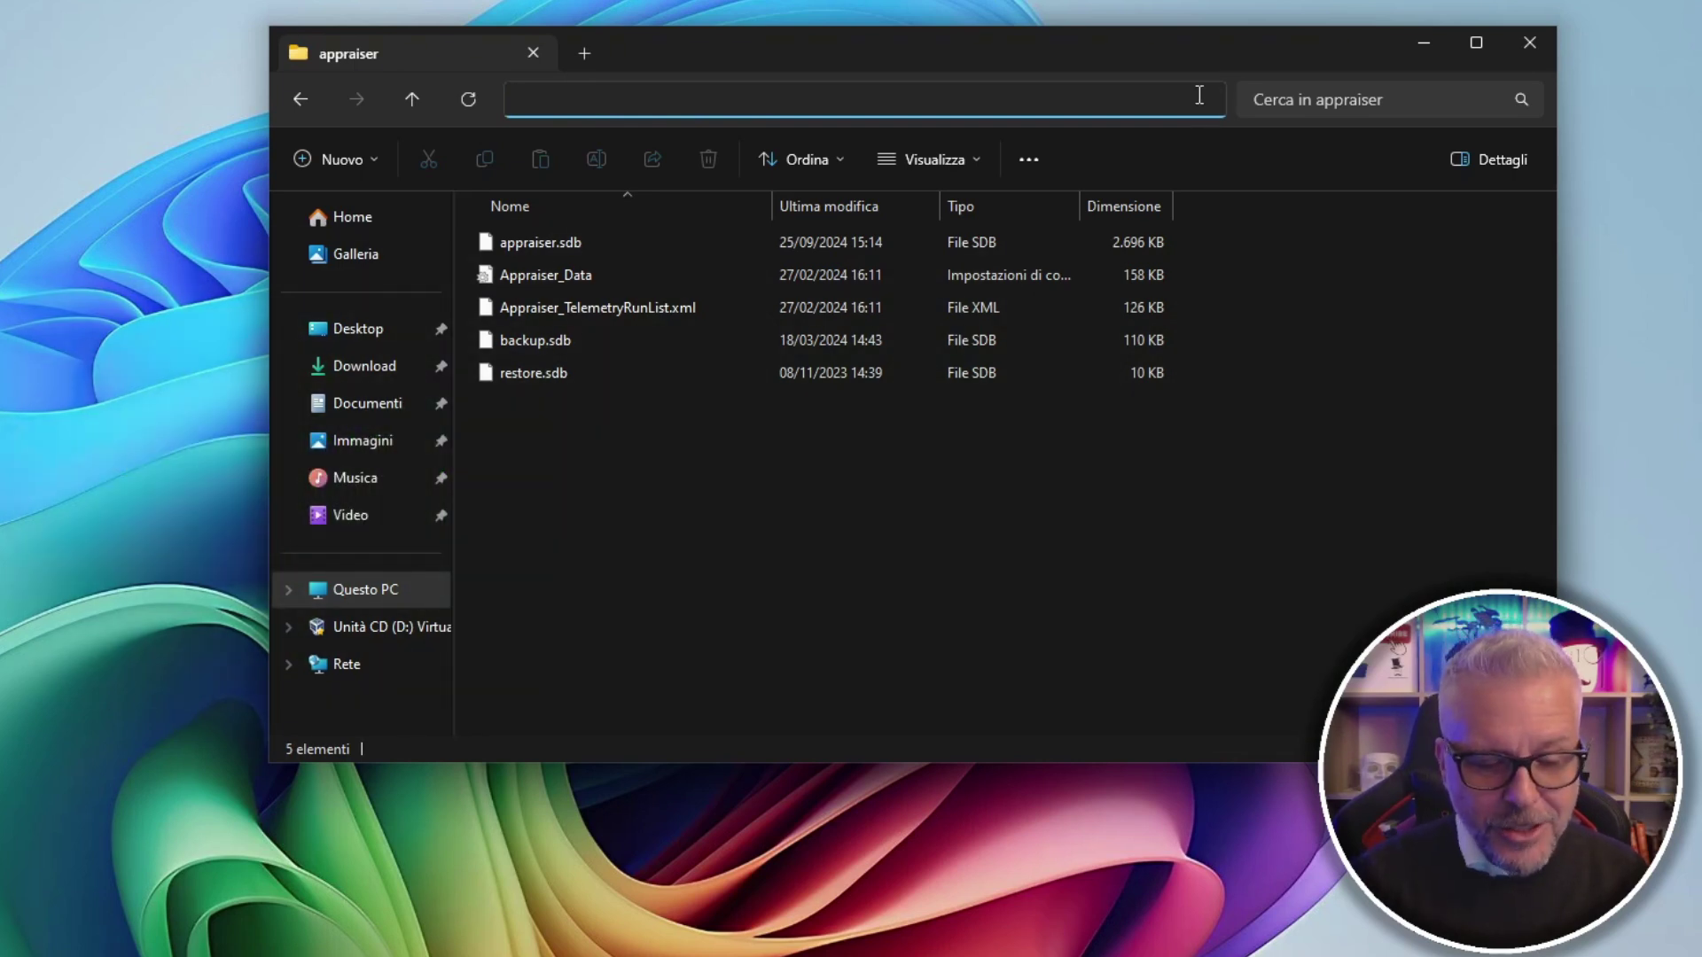
text(cmd)
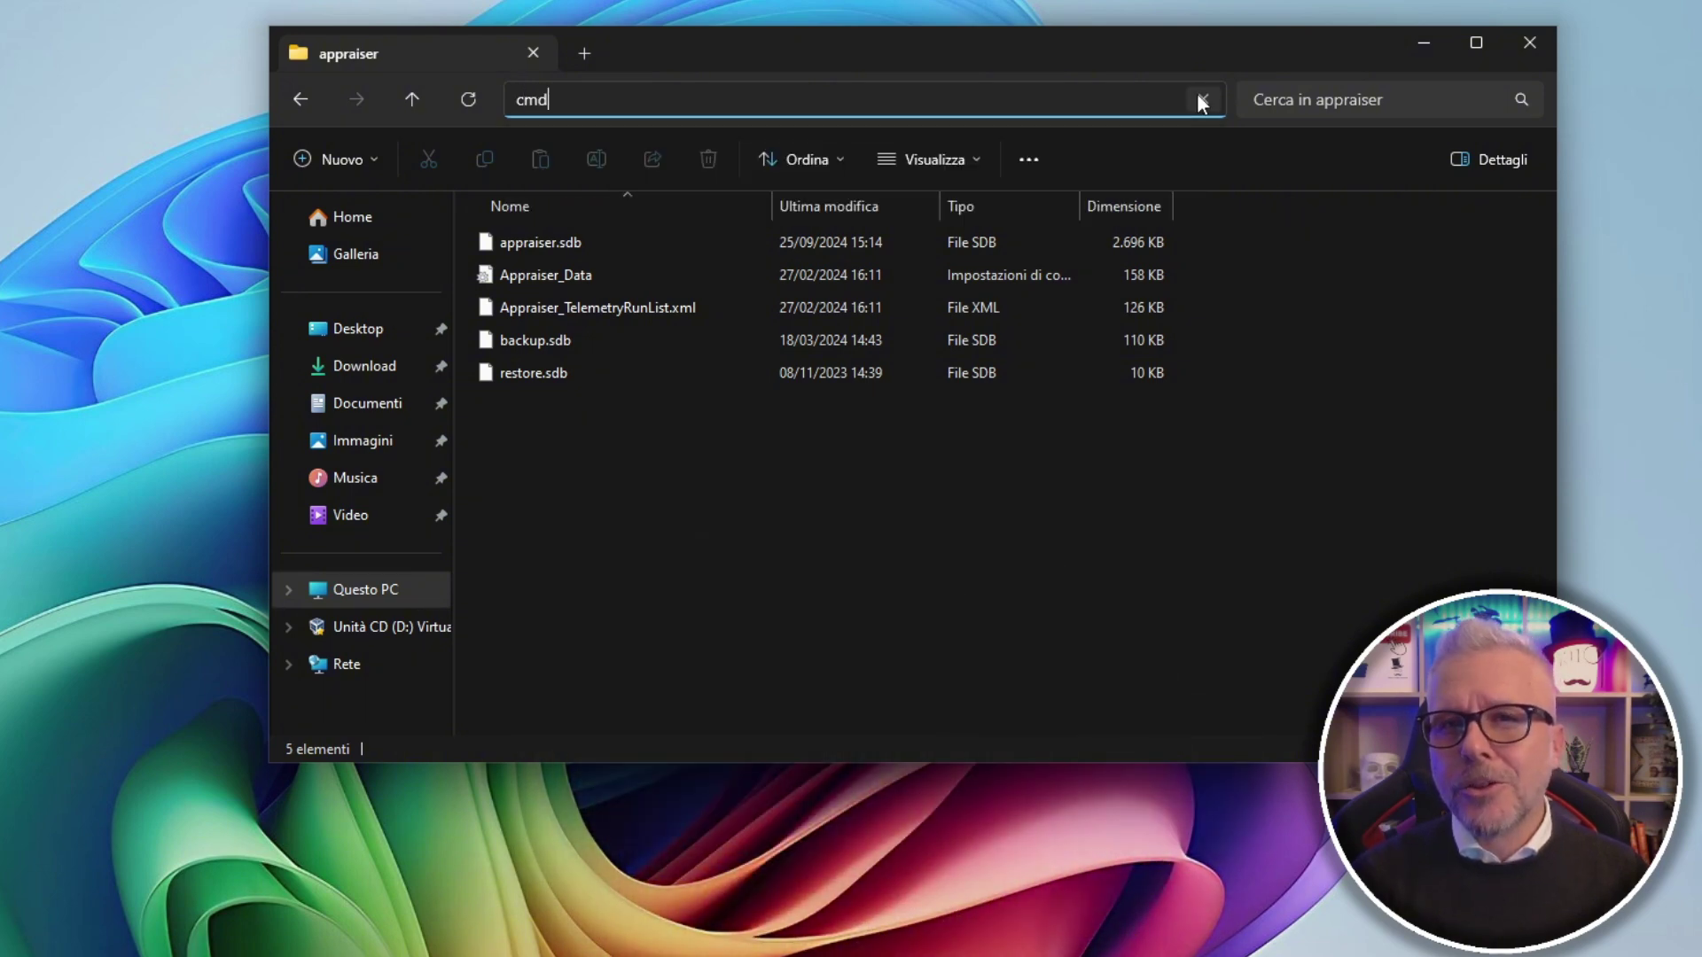
key(Return)
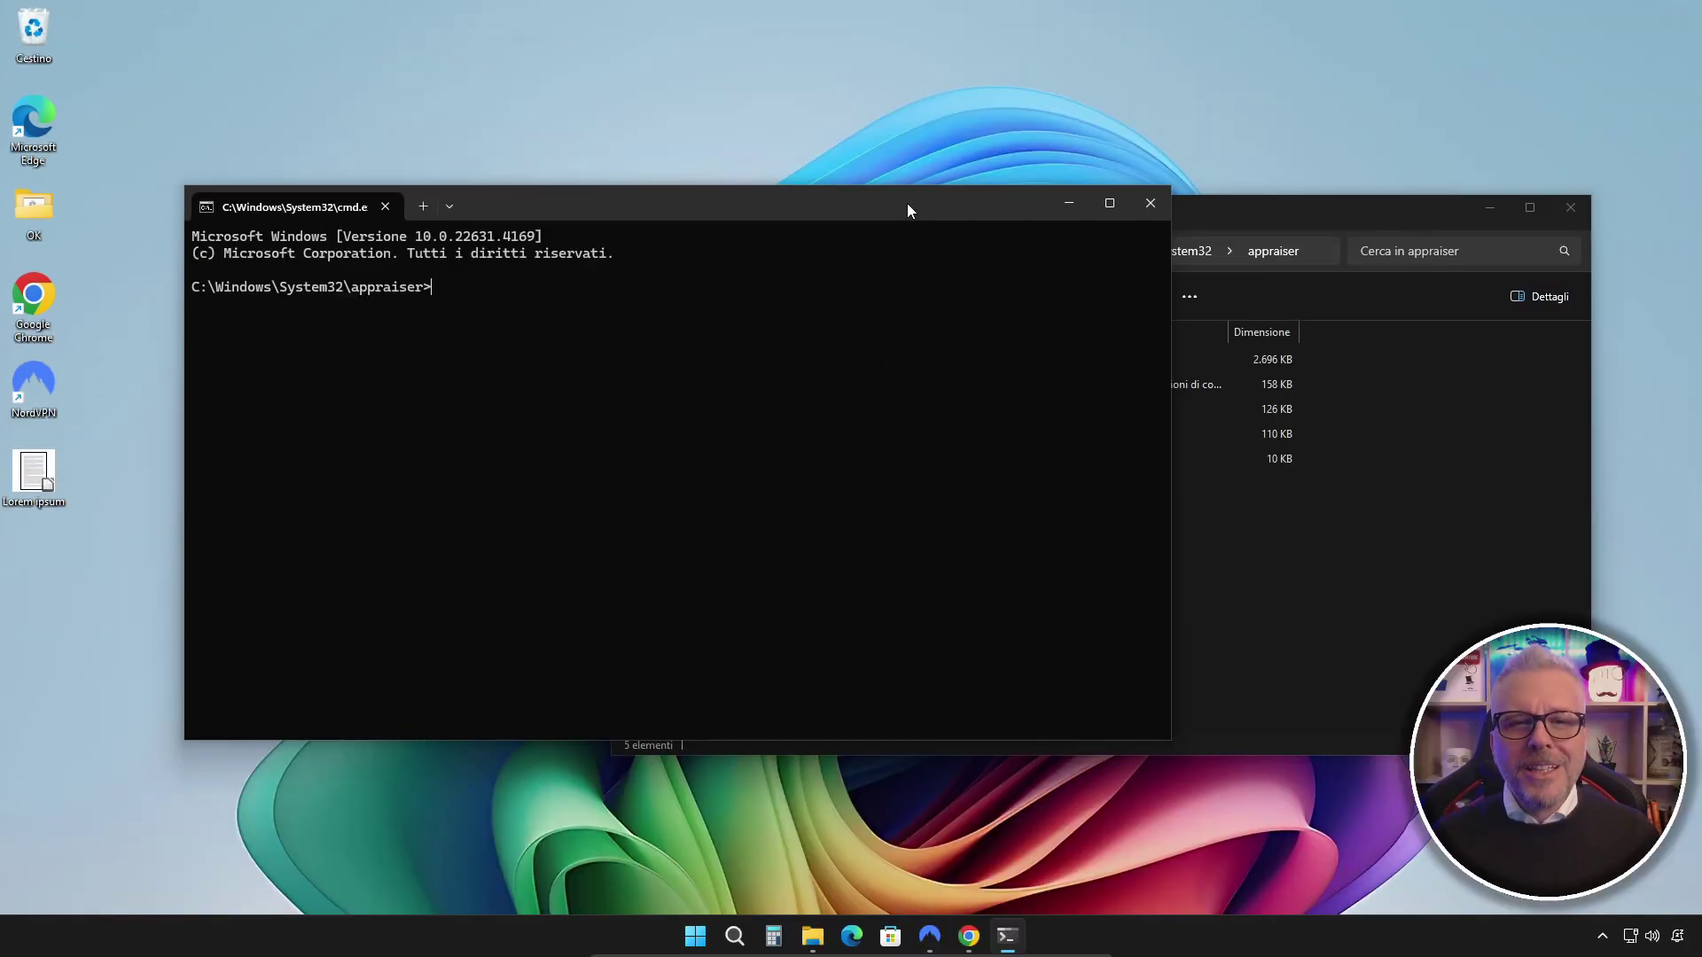
Move the Command Prompt window over File Explorer and open the Aspetto settings of the Prompt dei comandi profile
drag(907, 210, 1065, 223)
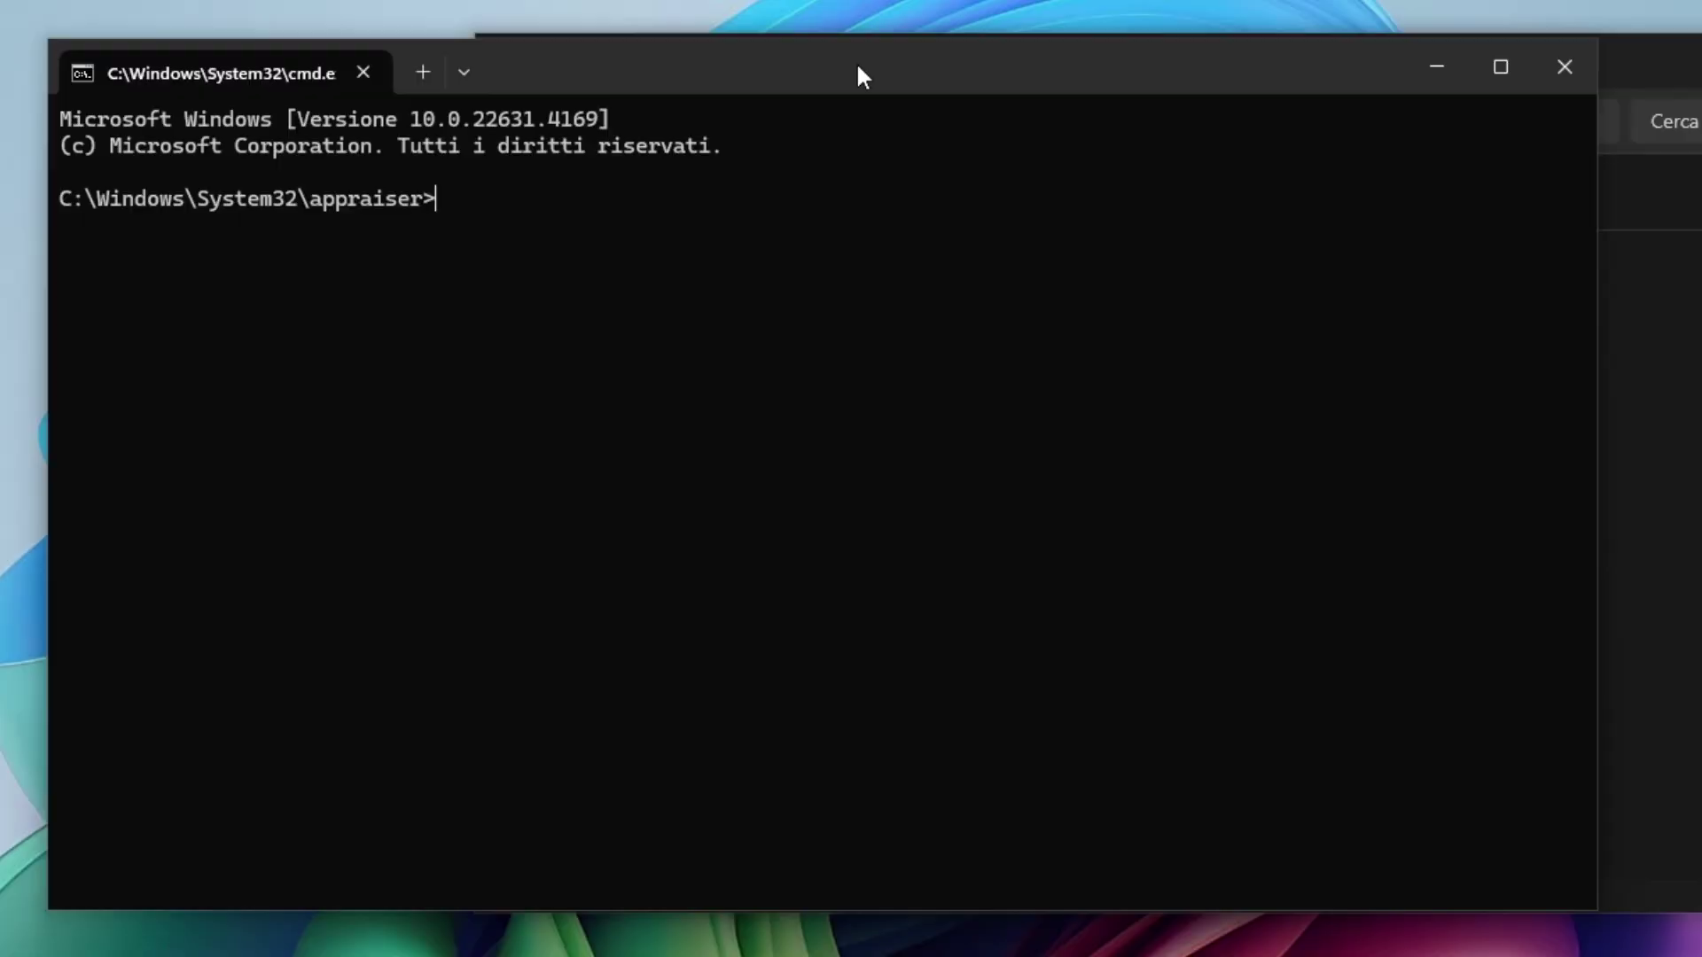
right_click(854, 215)
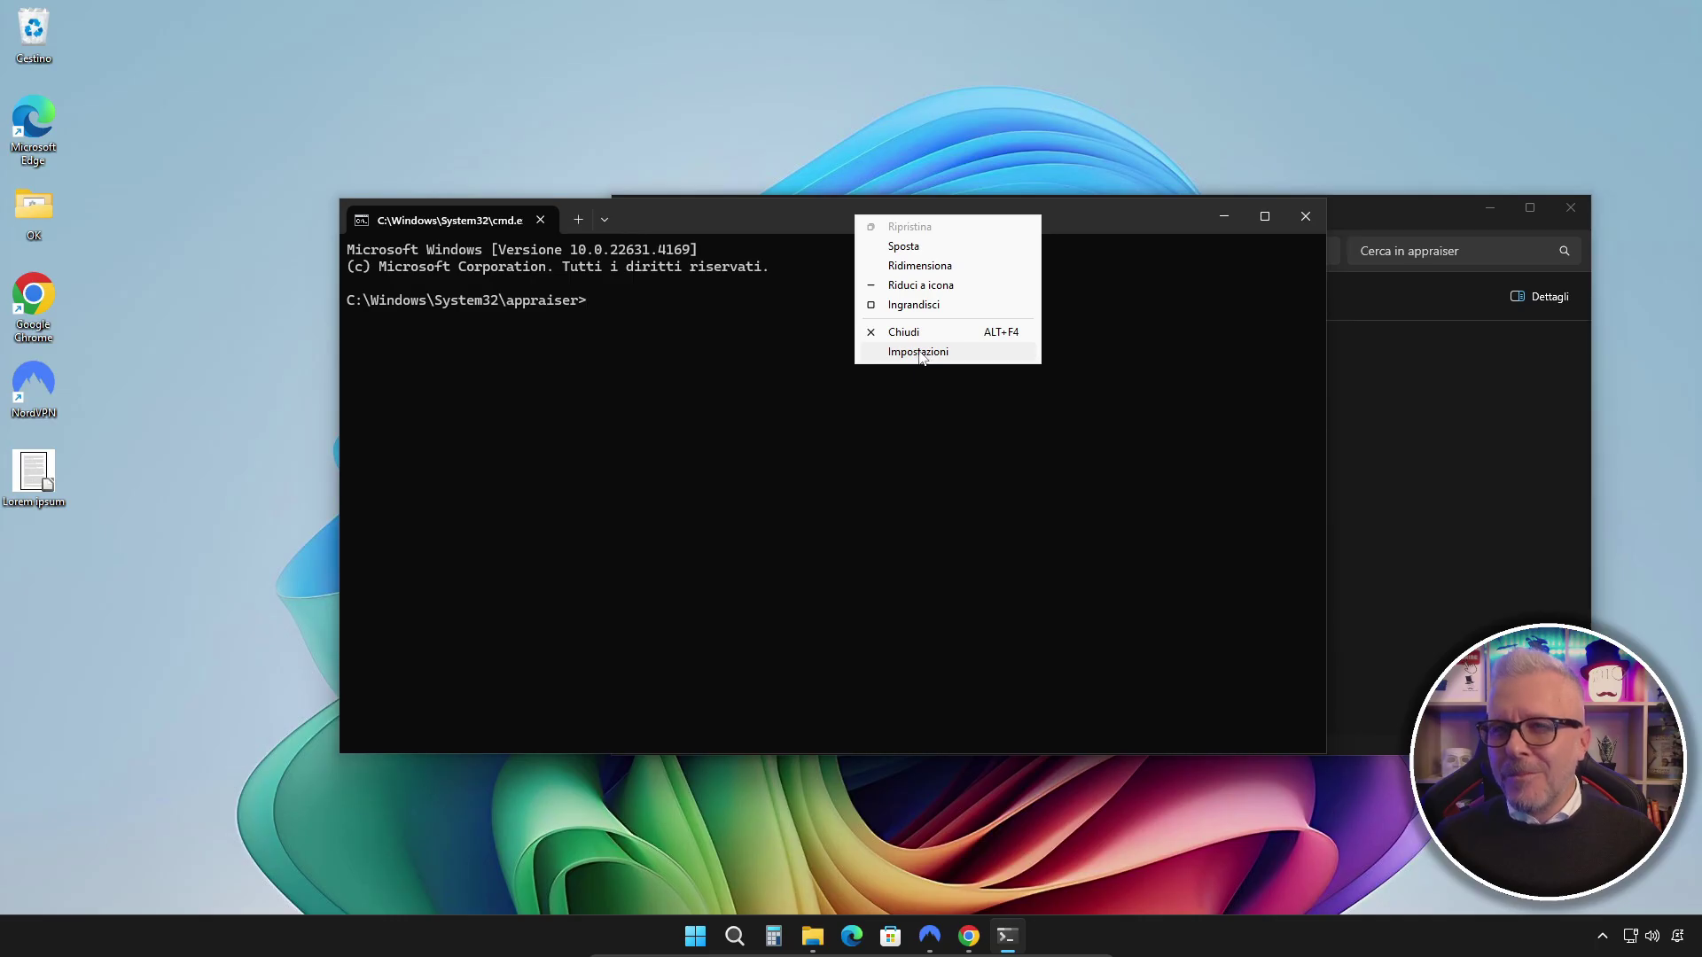
click(959, 281)
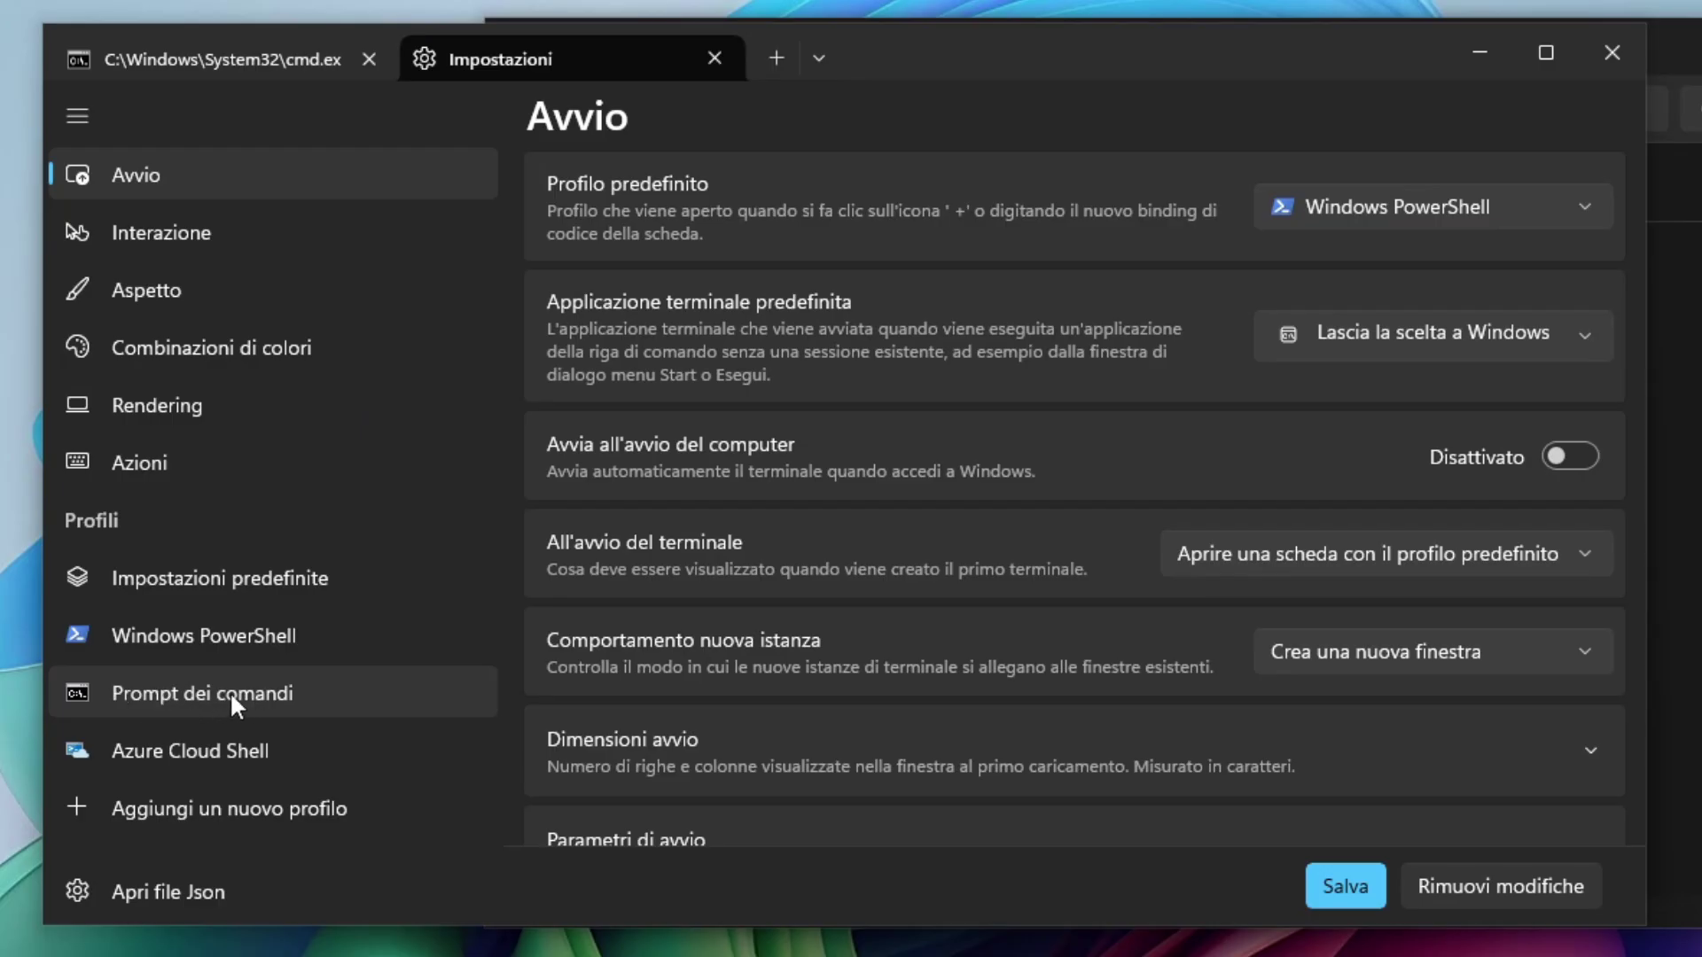
click(225, 693)
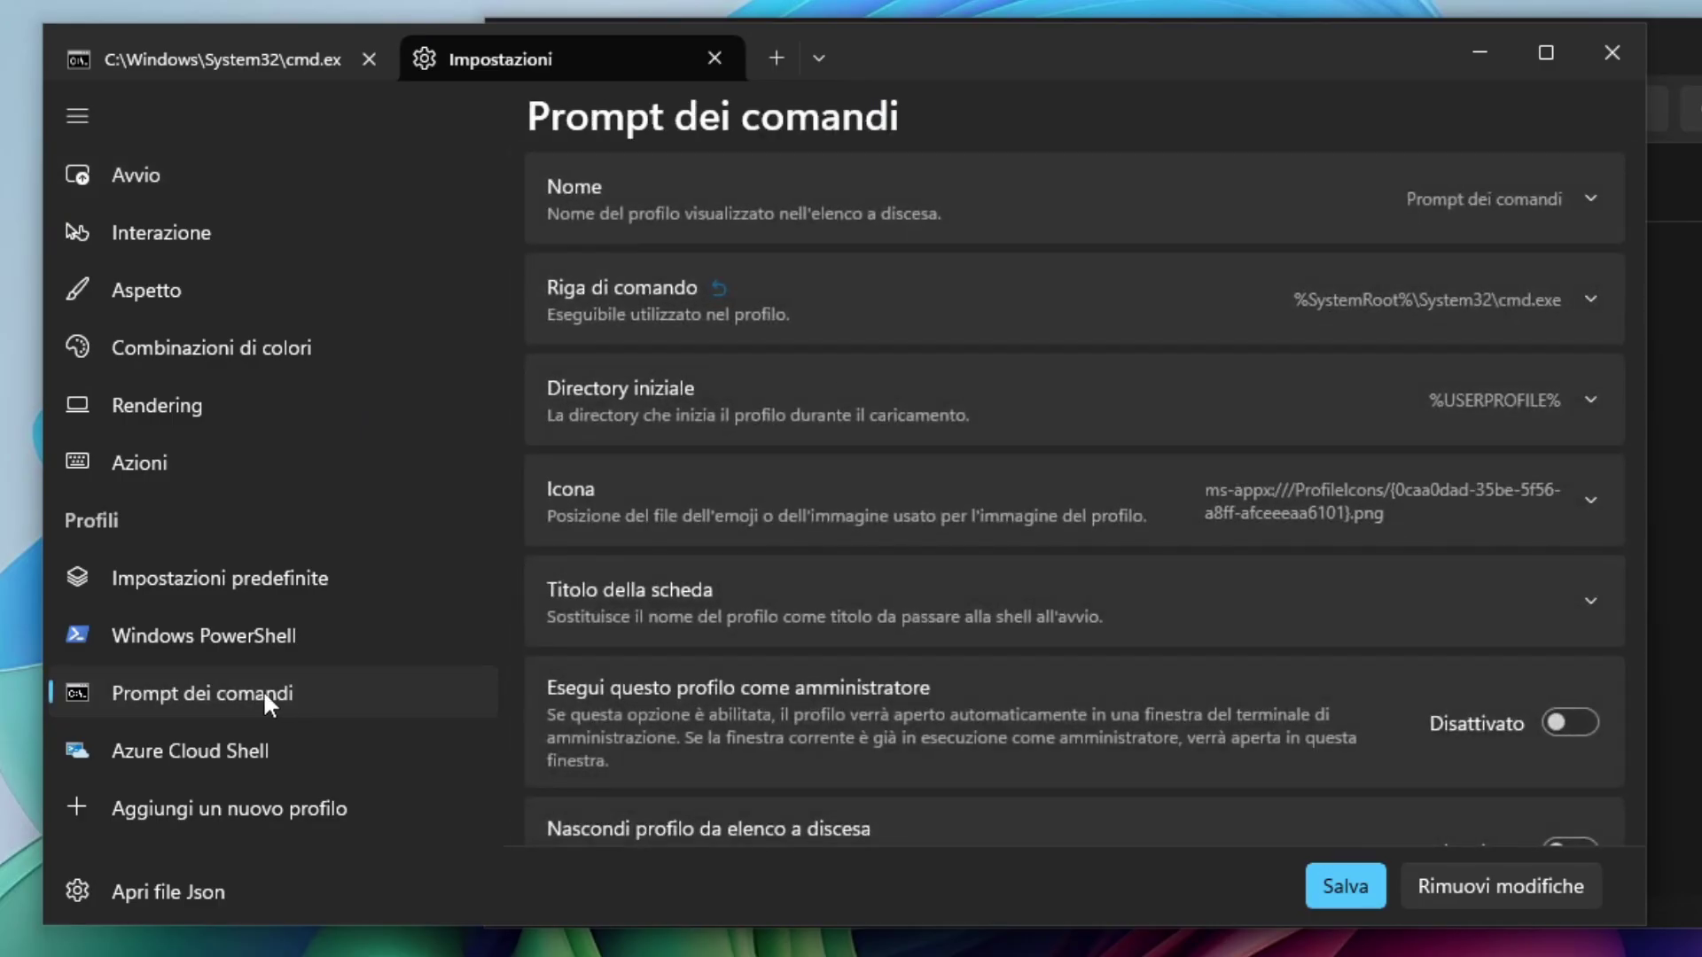
scroll(907, 514, down, 10)
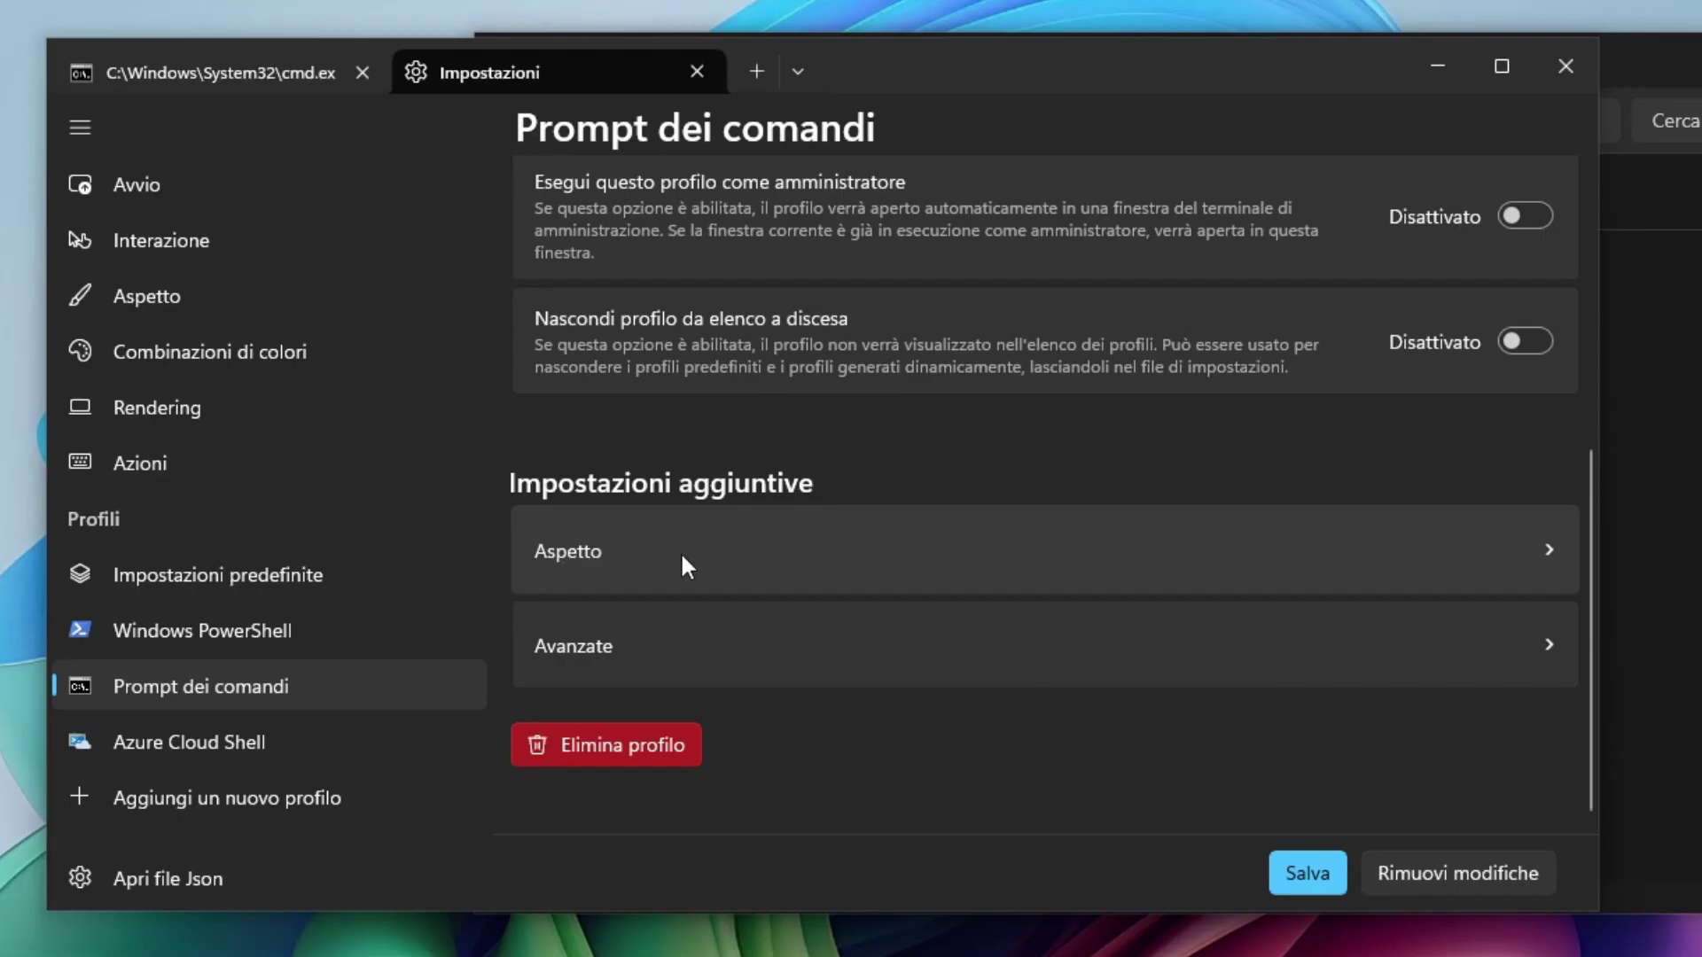
click(681, 557)
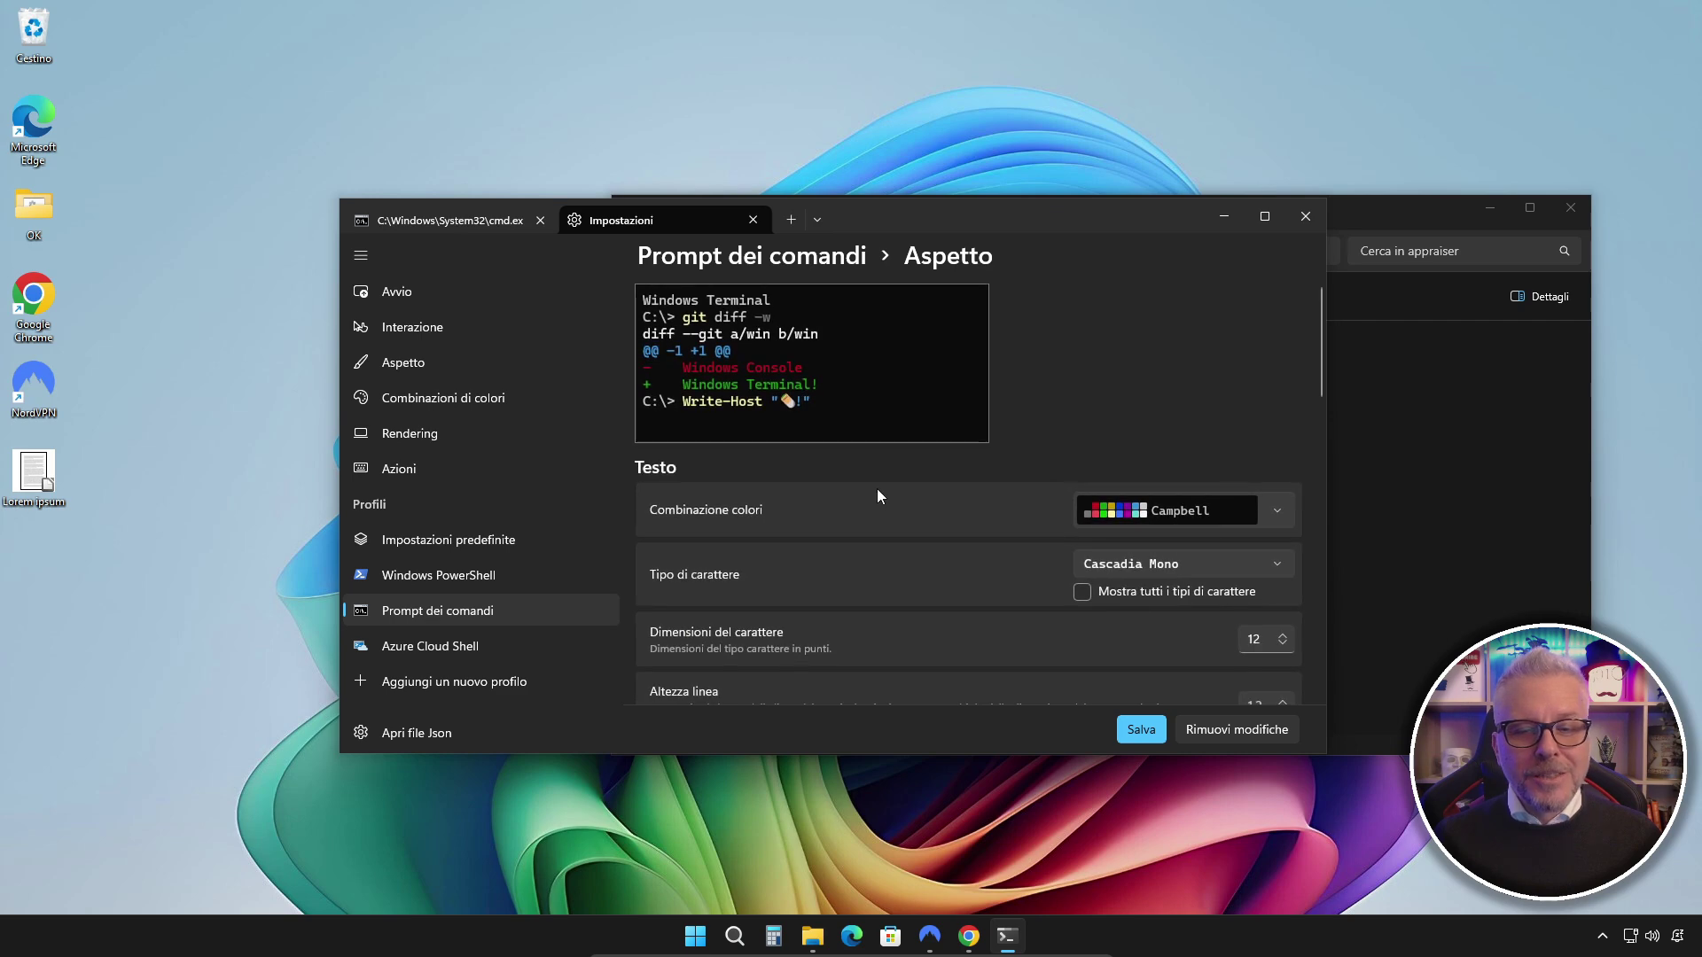
Set the Prompt dei comandi profile's background opacity (Opacità sfondo) to 30% and save the settings
scroll(878, 489, down, 5)
scroll(877, 491, down, 8)
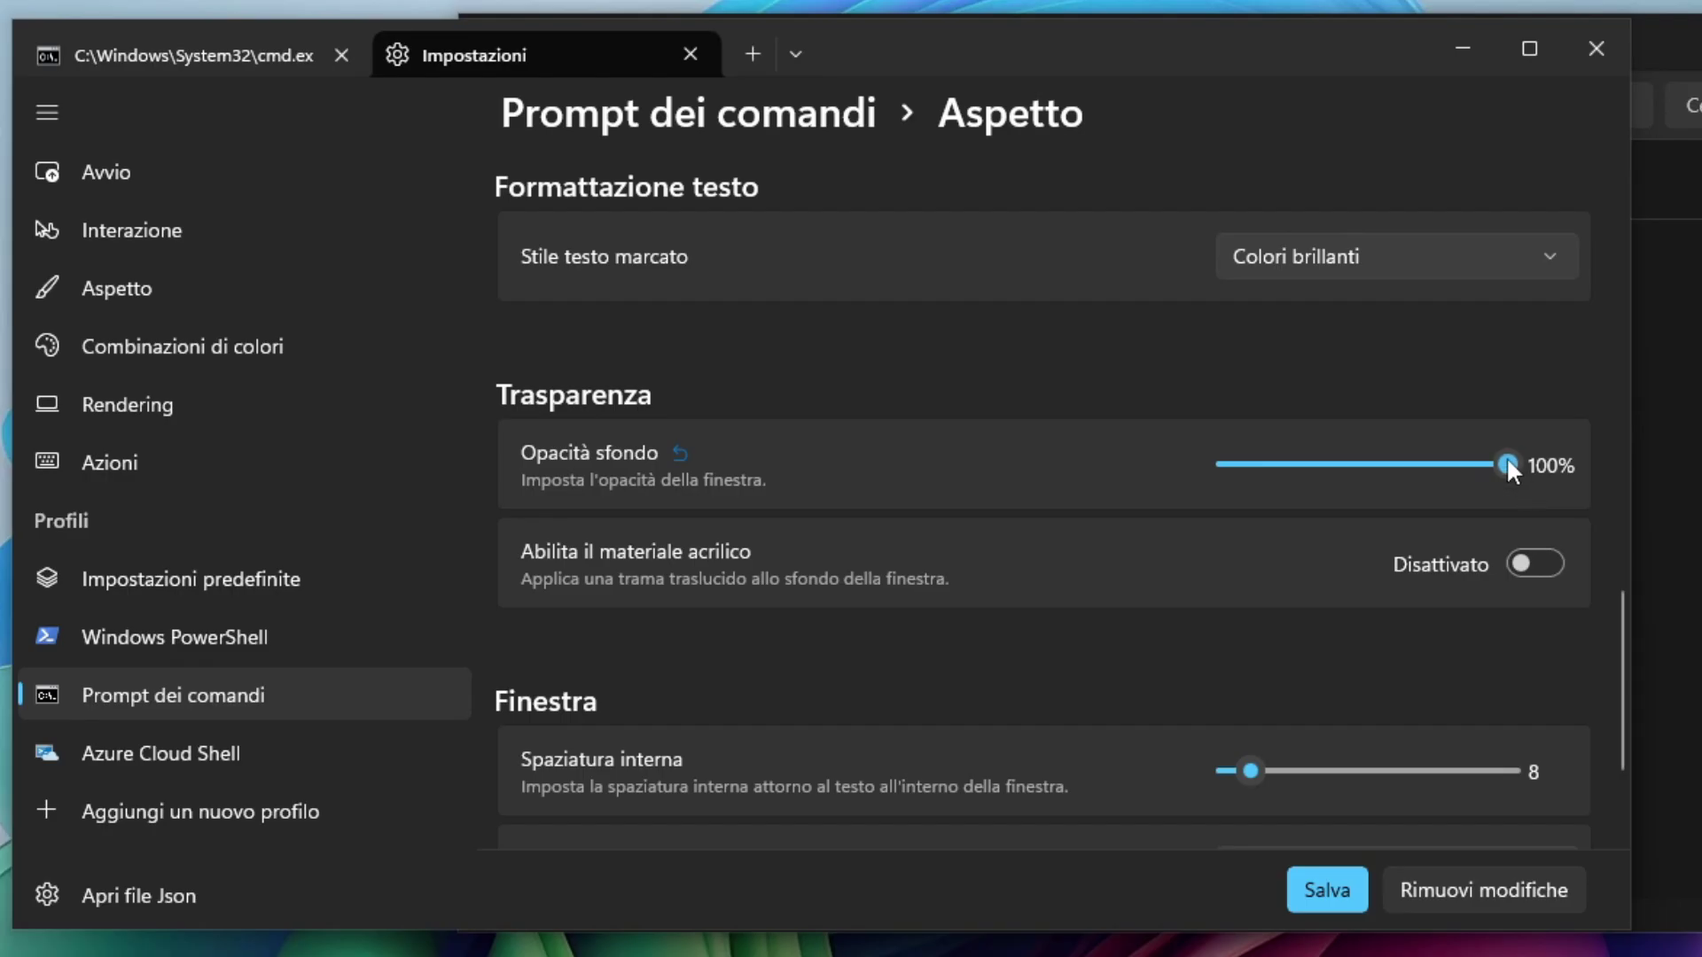
drag(1503, 464, 1316, 464)
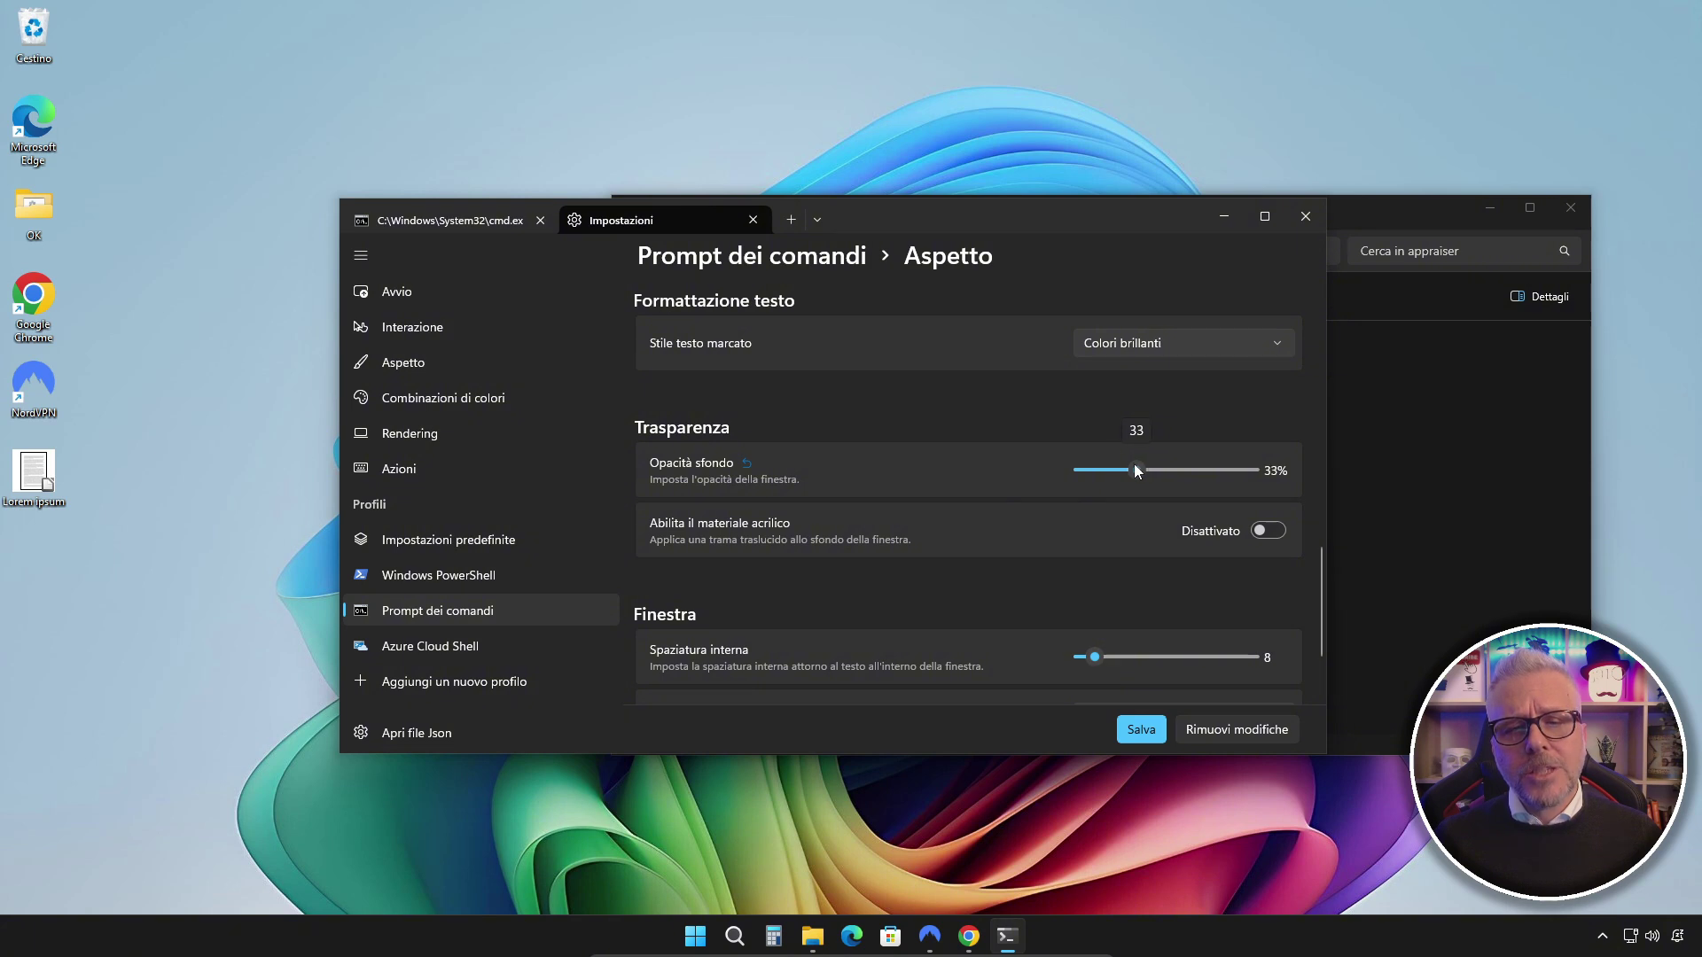
drag(1134, 467, 1130, 467)
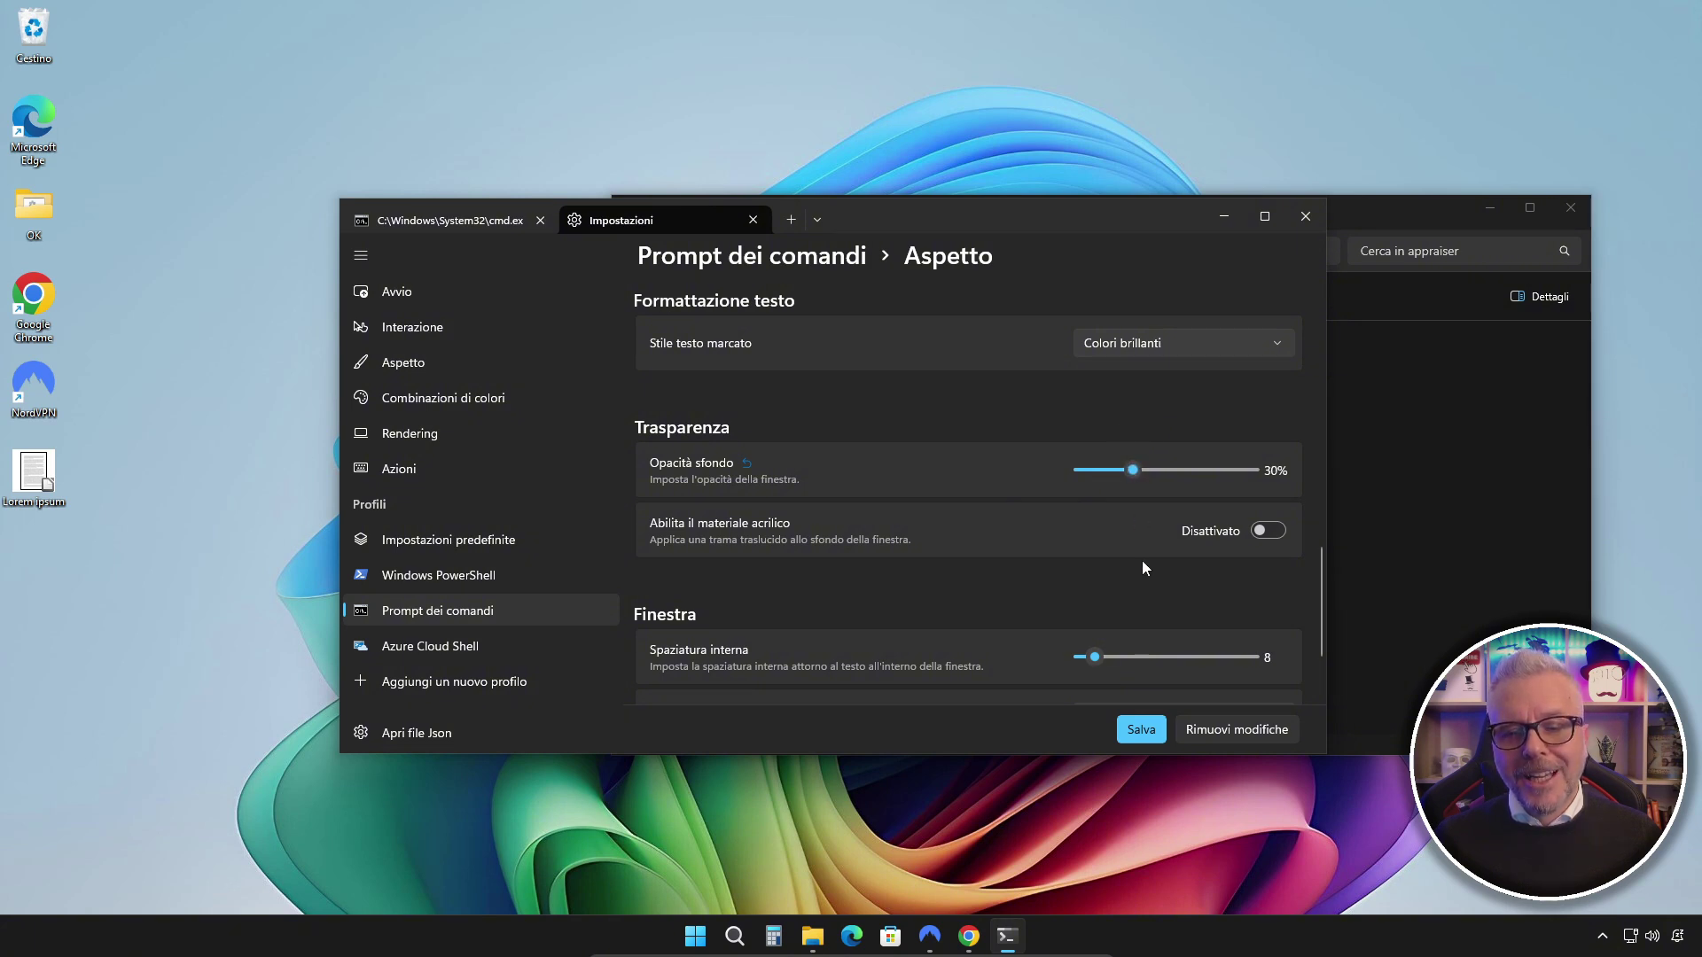
click(1141, 730)
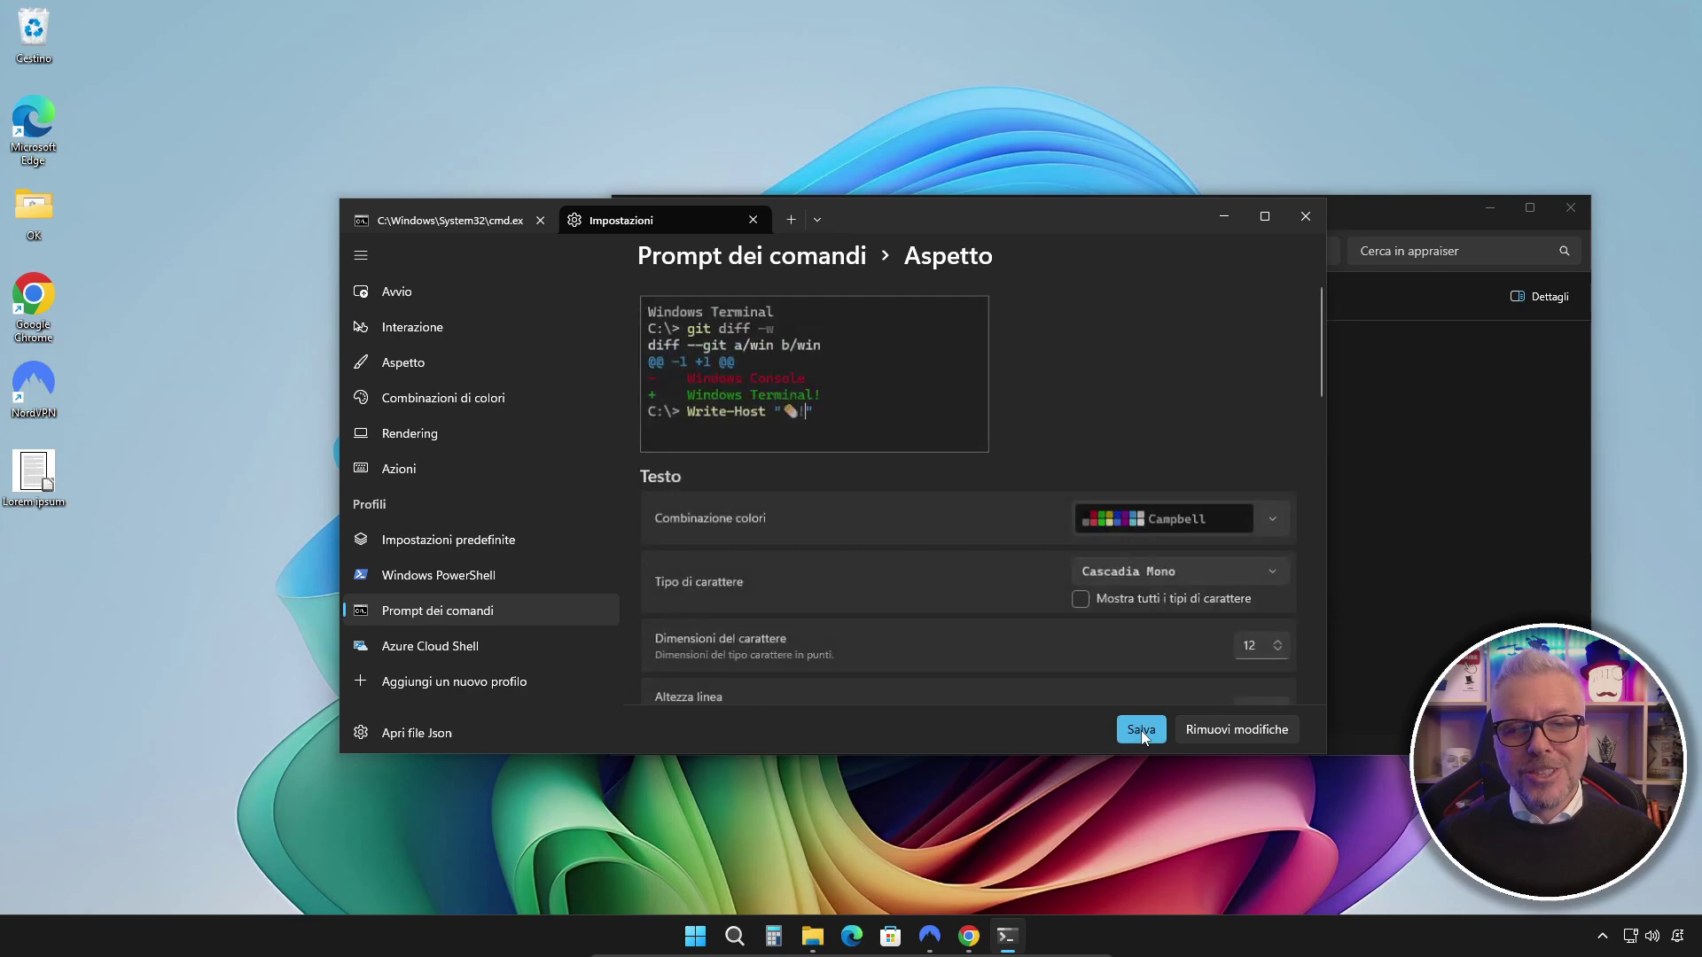
Return to the Command Prompt session and move its window up over the desktop and File Explorer to check the transparency
click(458, 222)
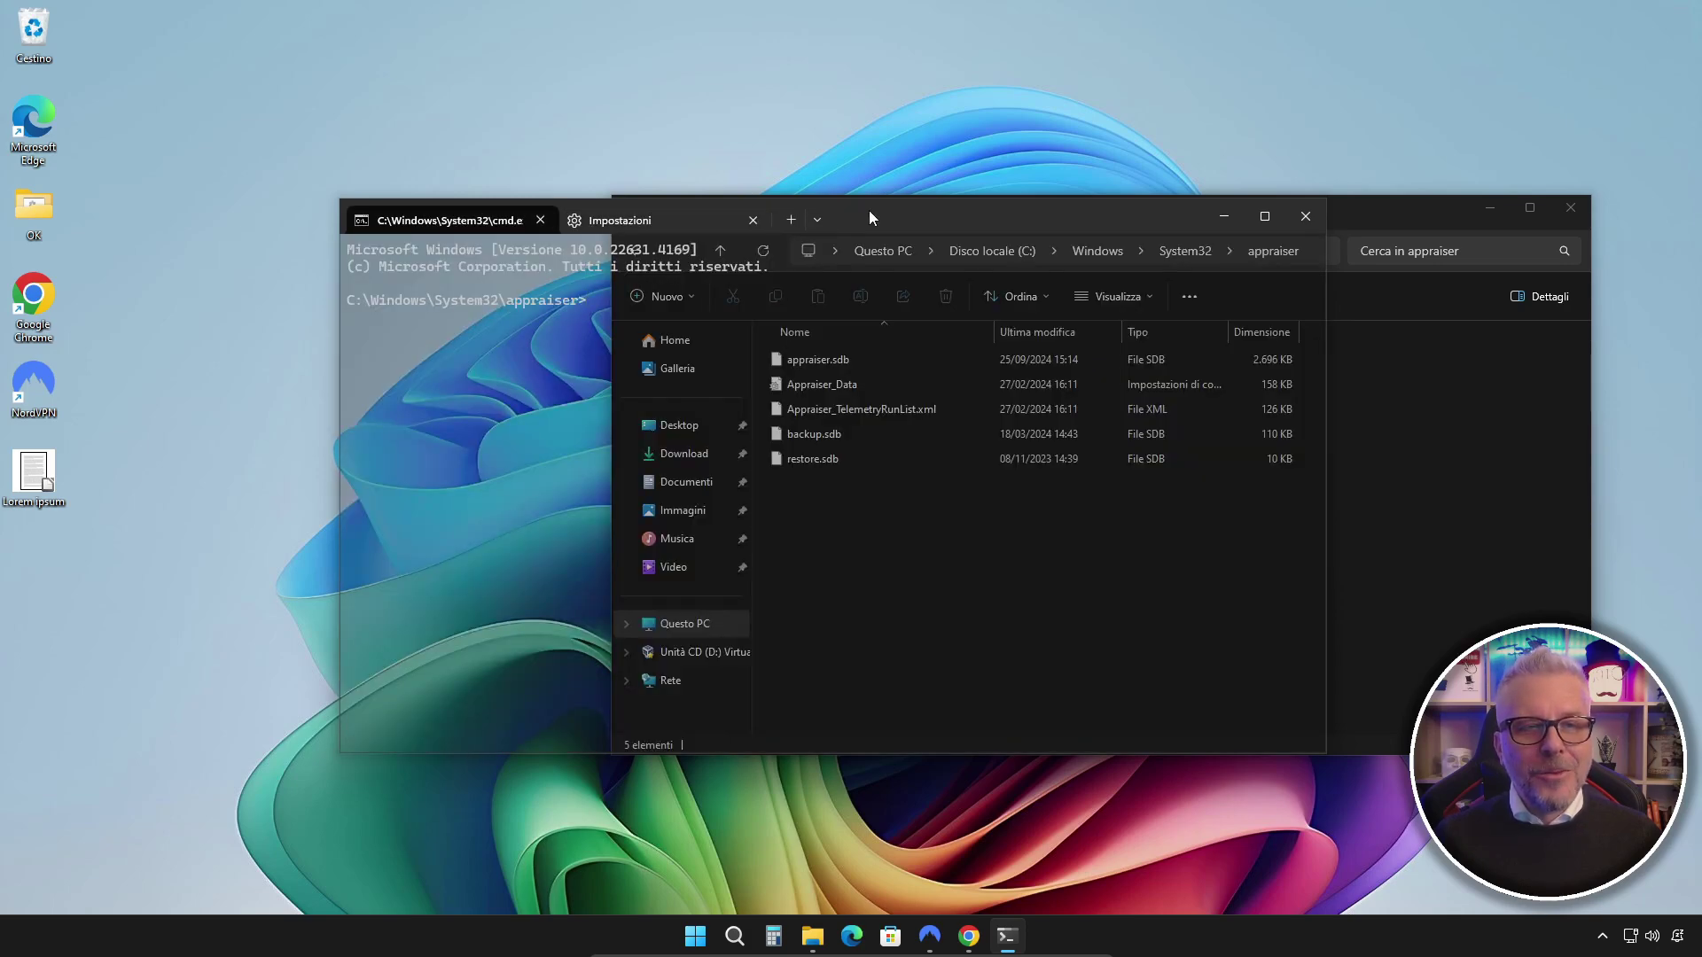
drag(895, 215, 1146, 82)
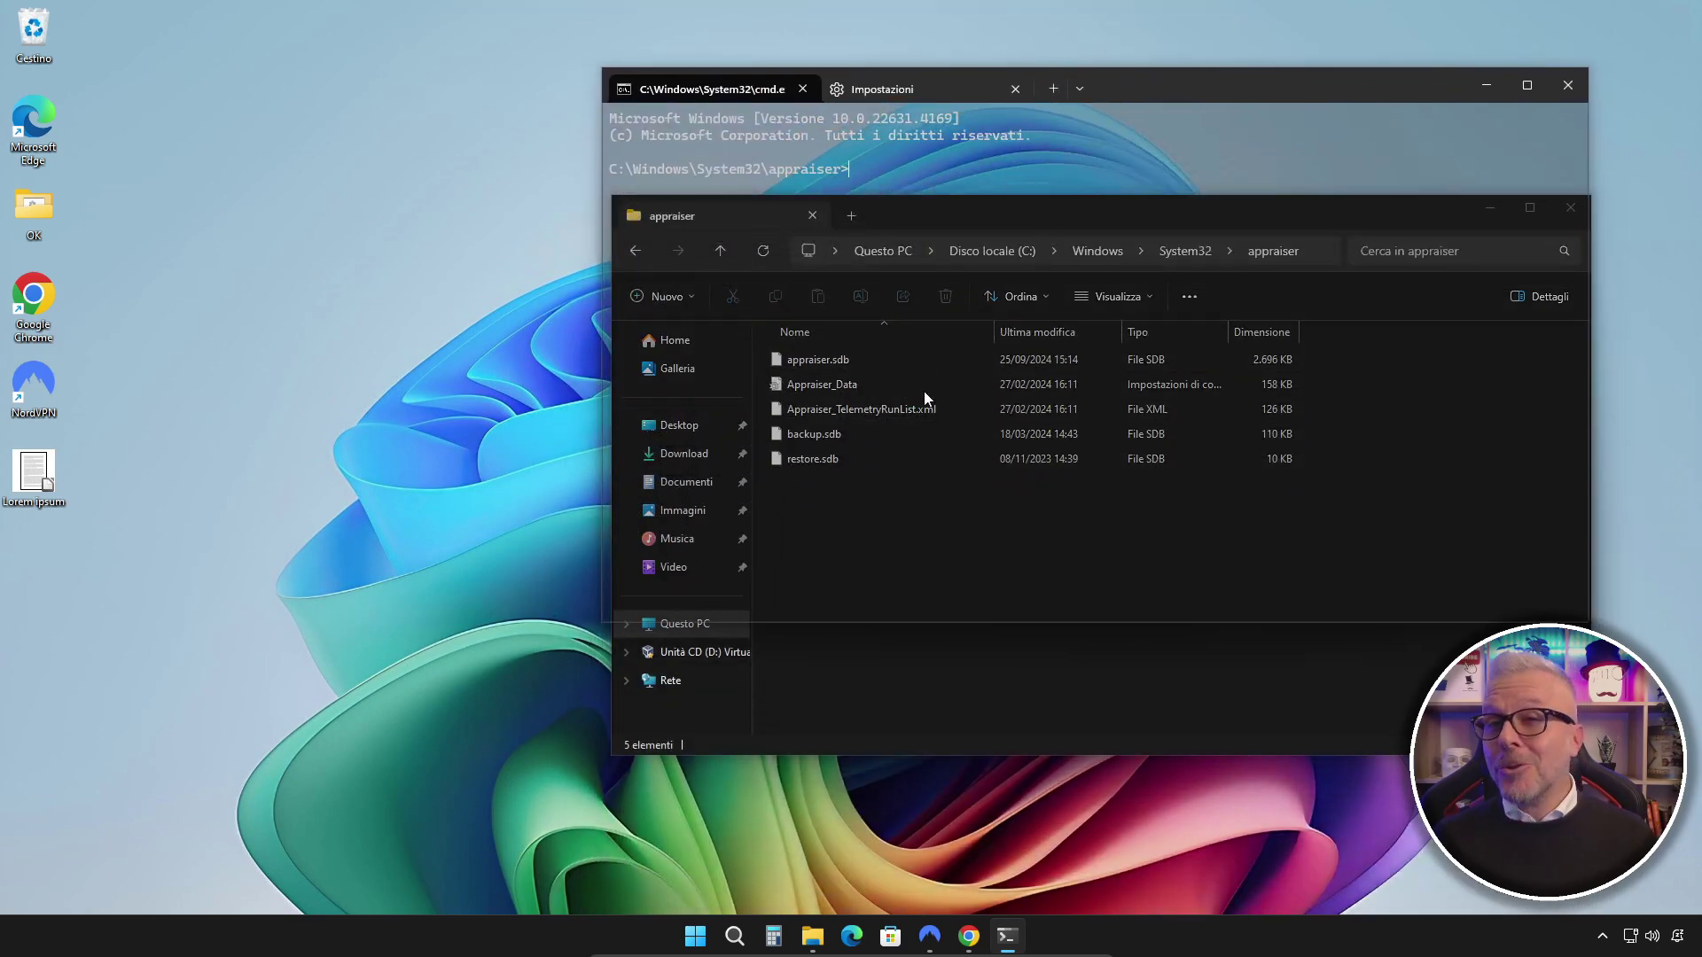